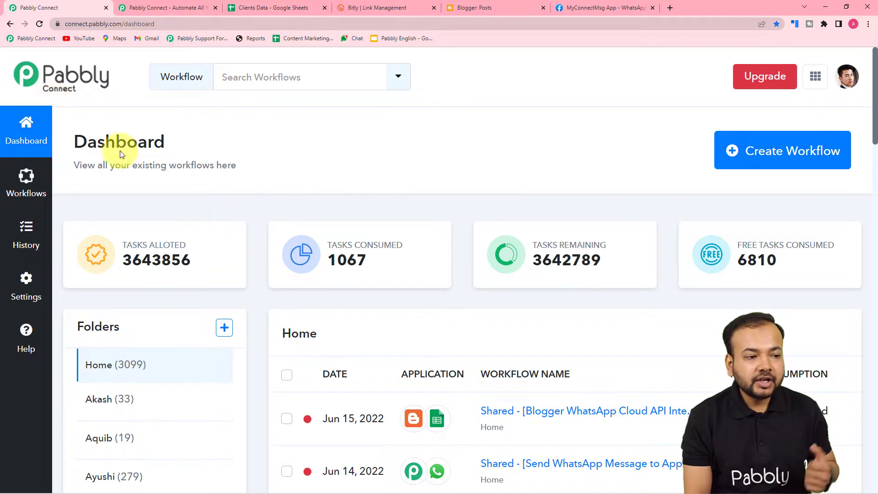
Step: View the Pabbly Connect public website, dismiss its discount offer, and return to the dashboard
click(143, 7)
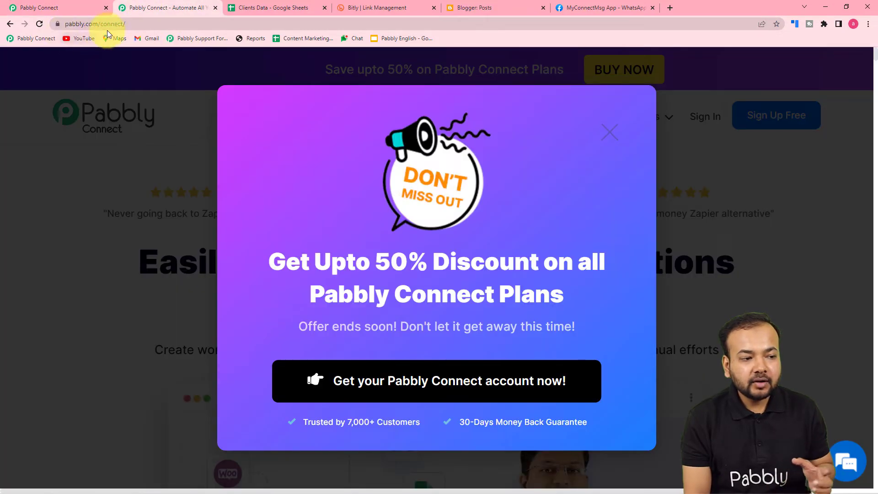
click(614, 134)
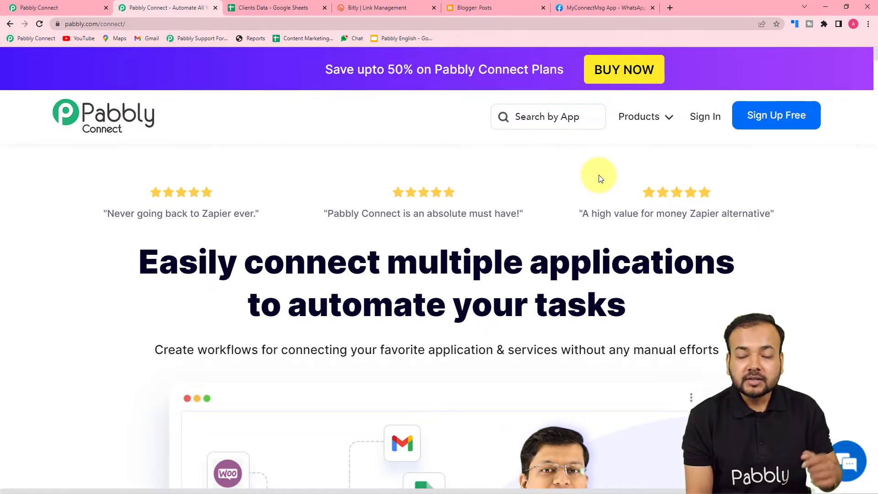
click(77, 4)
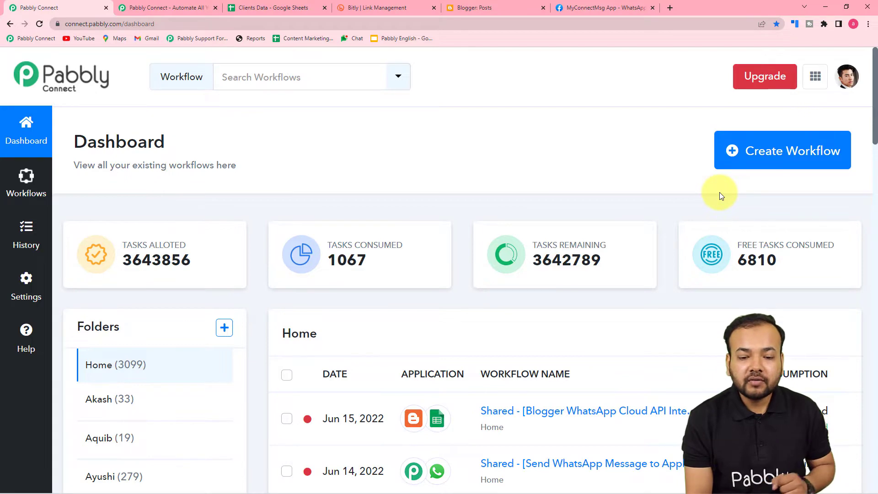
Step: Create a new workflow named "Send Blogs Link on WhatsApp"
click(766, 158)
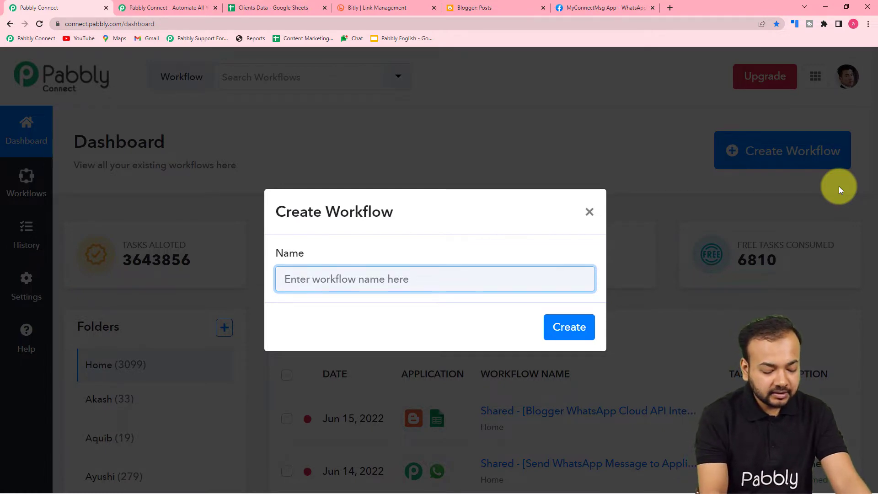
text(Send Blogs L)
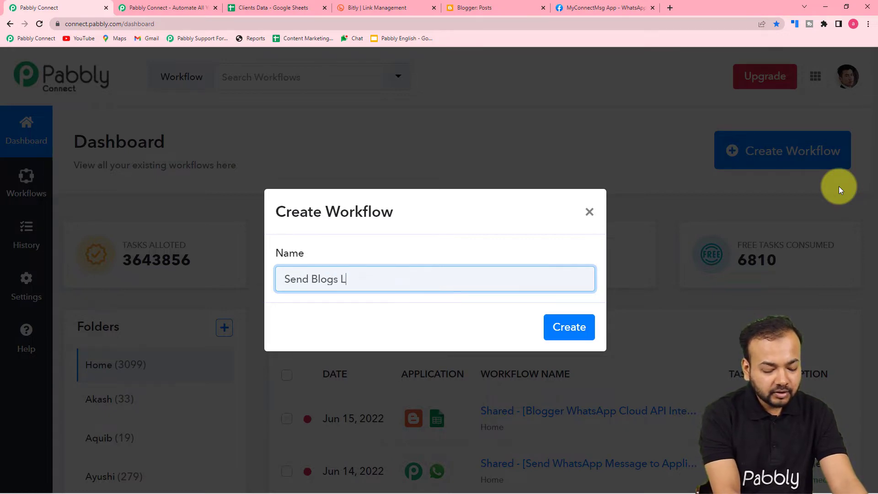
text(ink on )
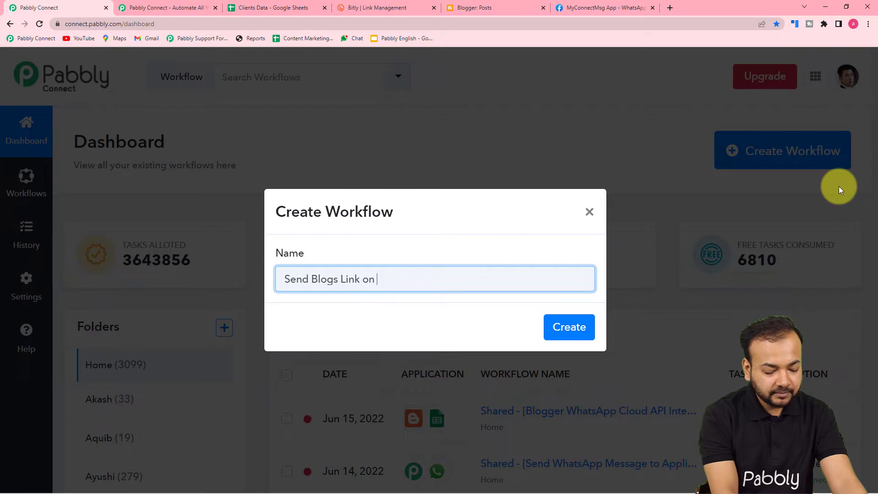
text(WhatsApp)
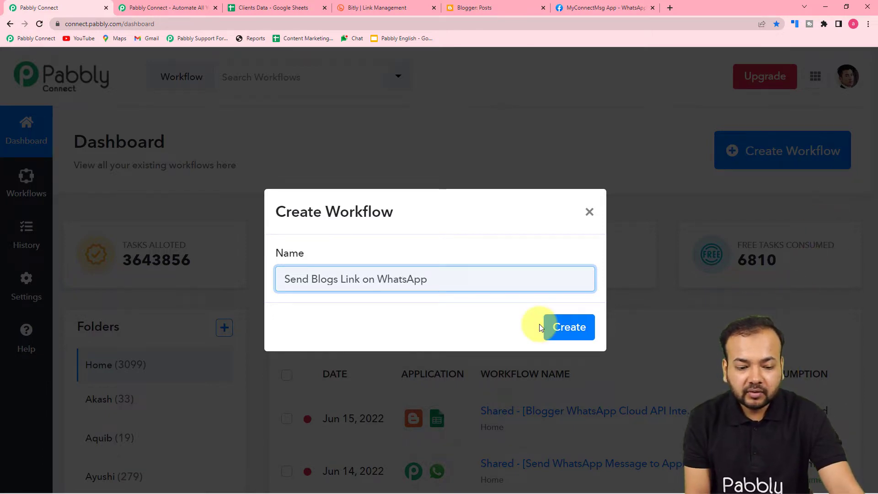
click(567, 326)
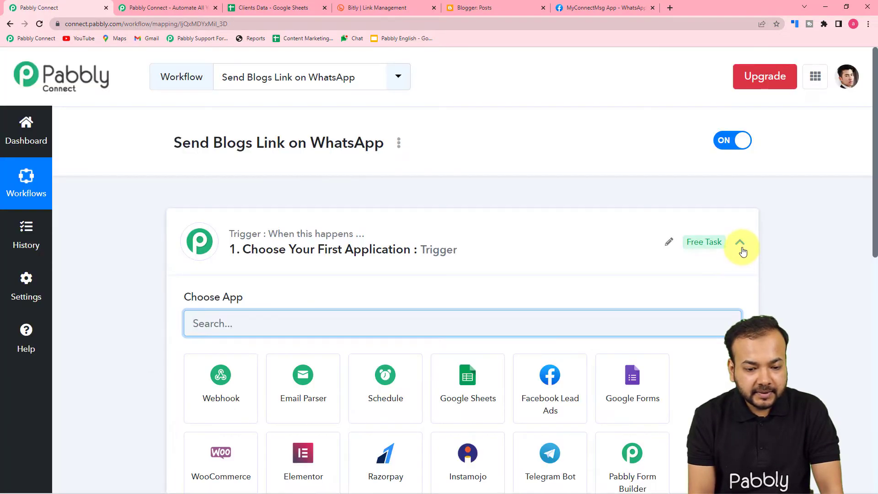
Step: Set the workflow's trigger application to Google Blogger with the trigger event New Post Added
click(740, 242)
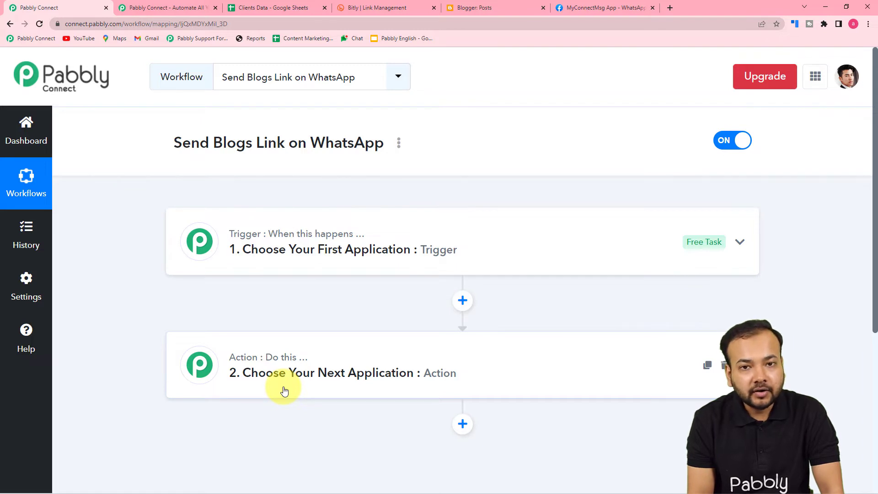
click(292, 256)
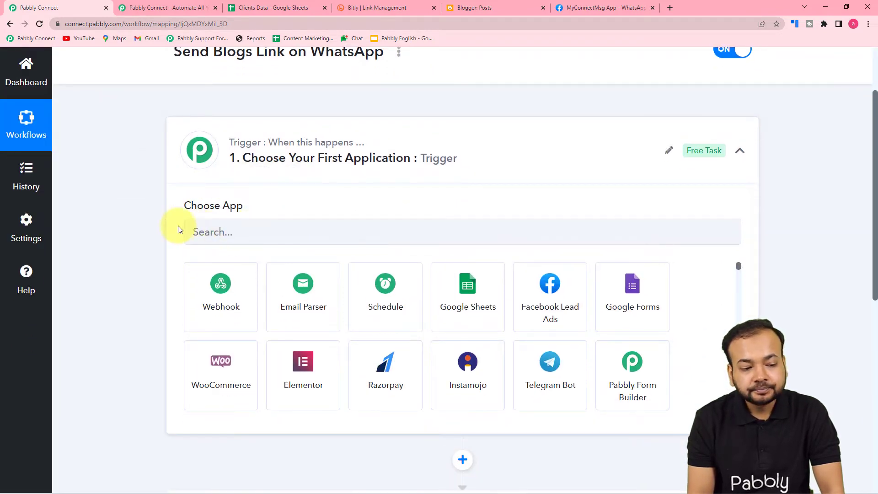
click(287, 231)
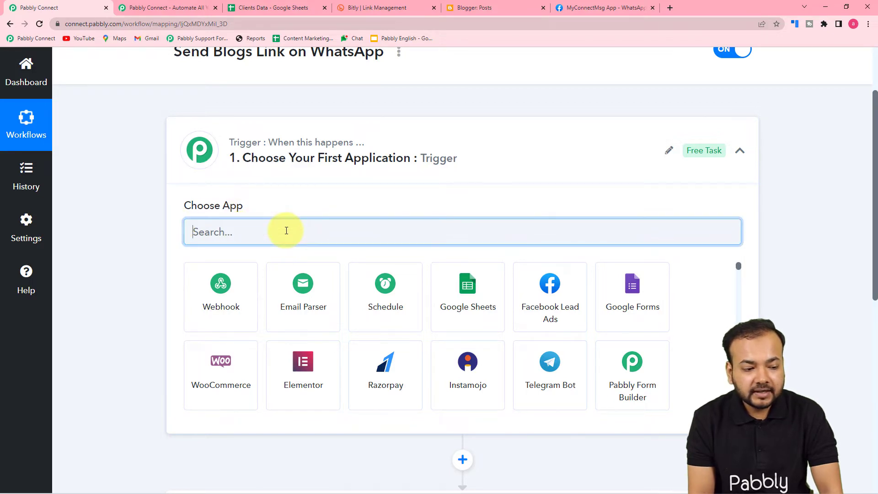
text(blo)
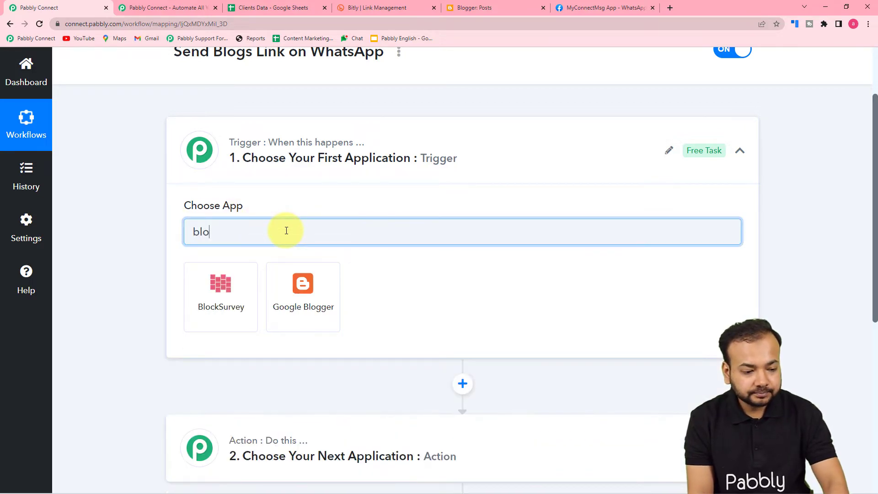
click(319, 315)
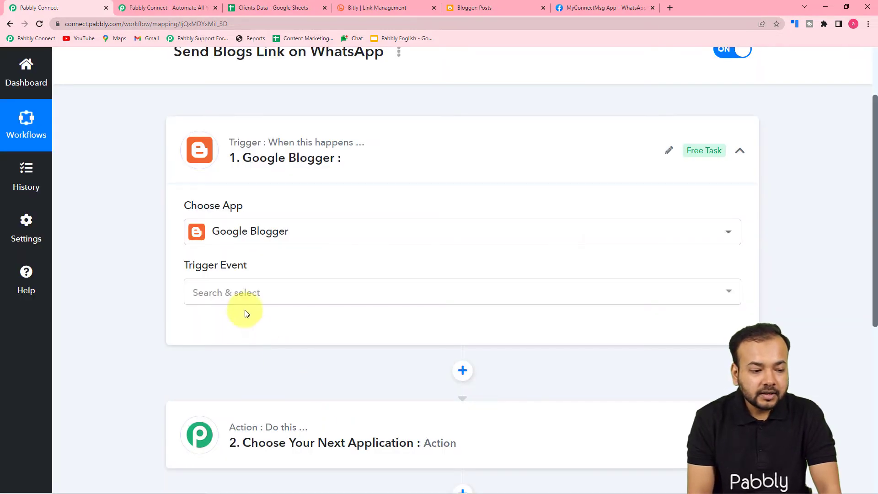
click(240, 295)
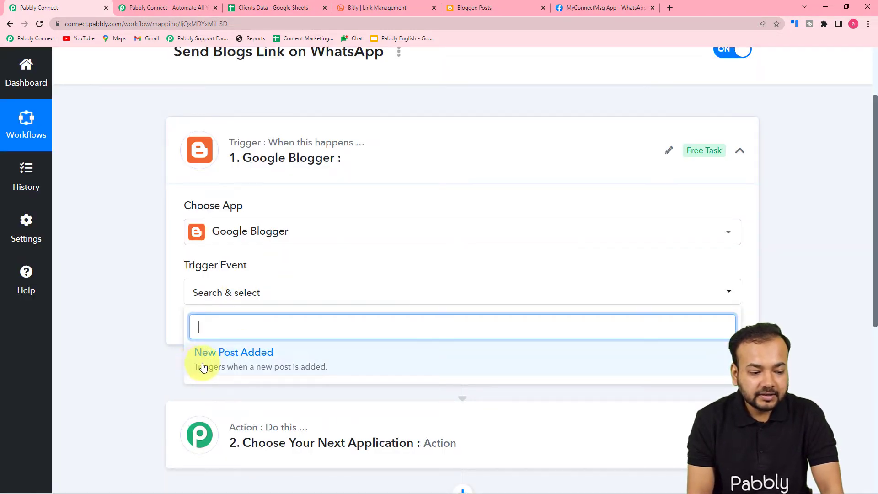
click(246, 367)
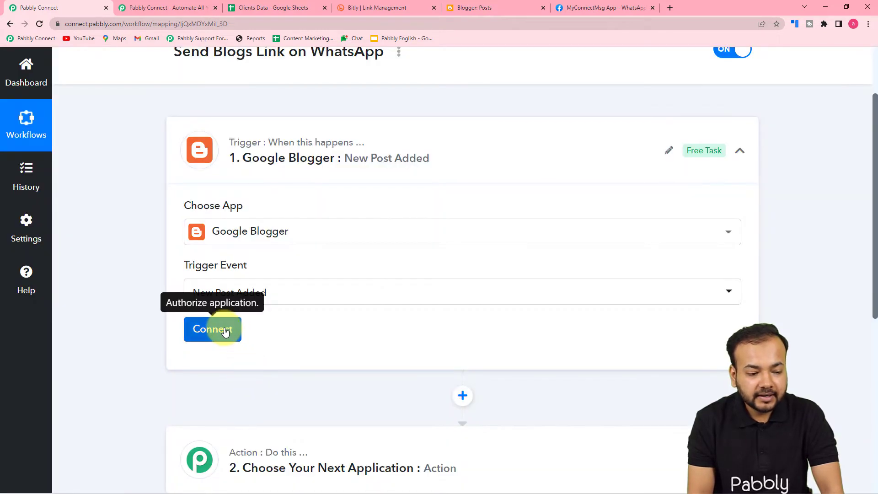
Step: Add a new Google Blogger connection to the trigger and authorize it with the blog owner's Google account
click(224, 331)
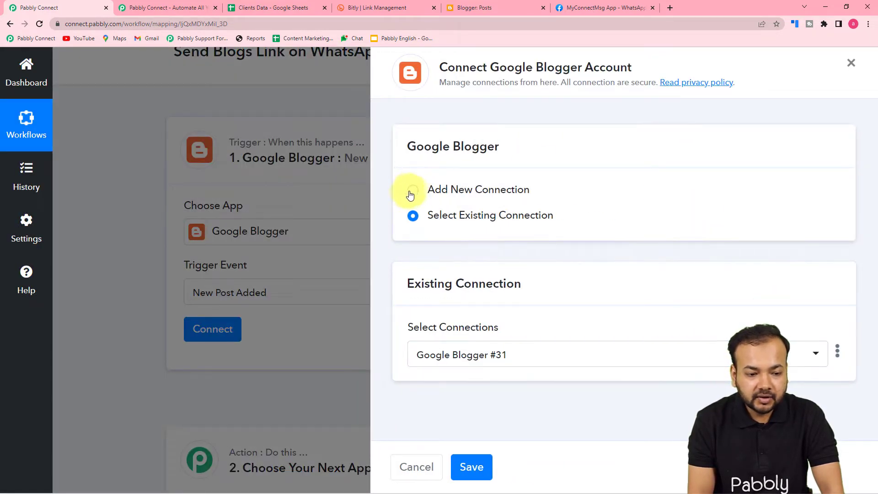
click(411, 195)
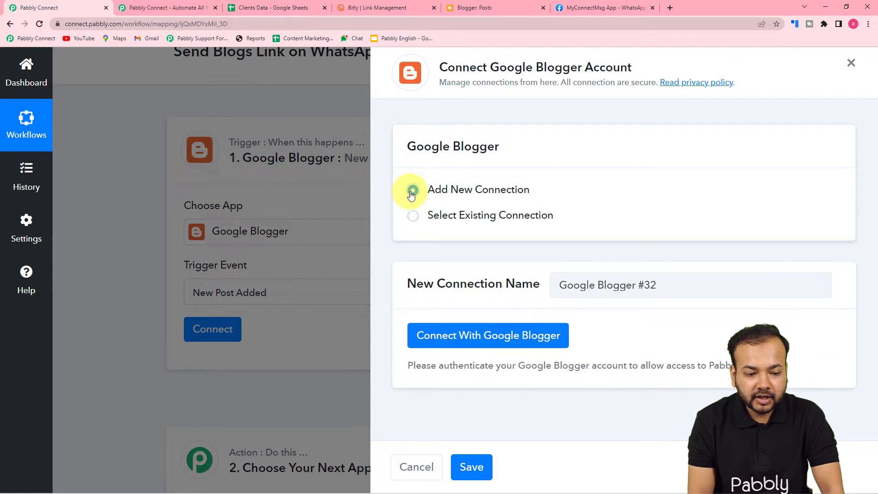
click(456, 346)
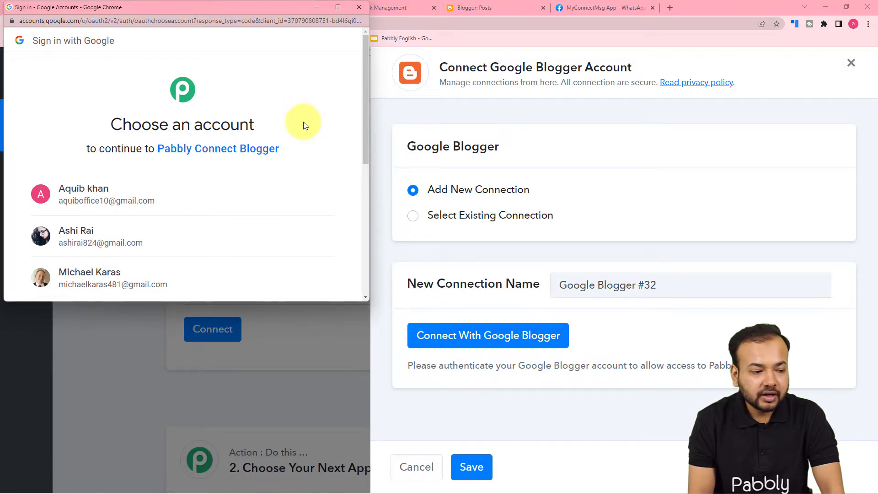
click(137, 234)
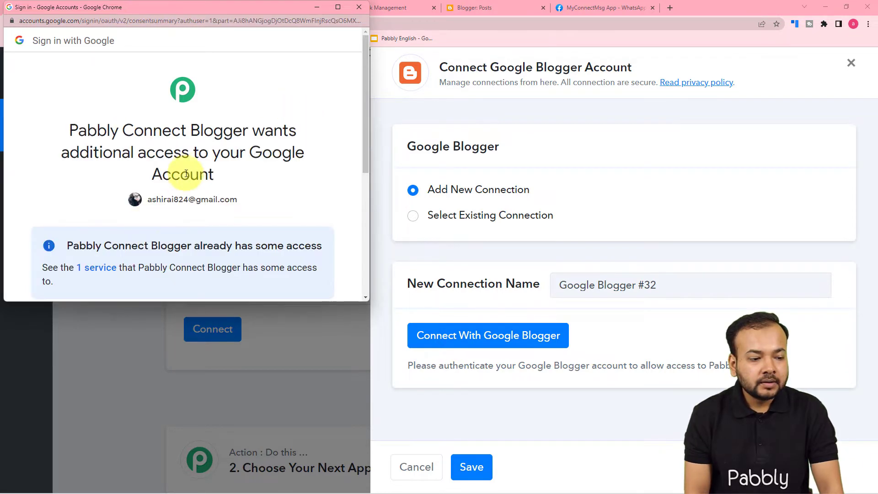
scroll(187, 170, down, 3)
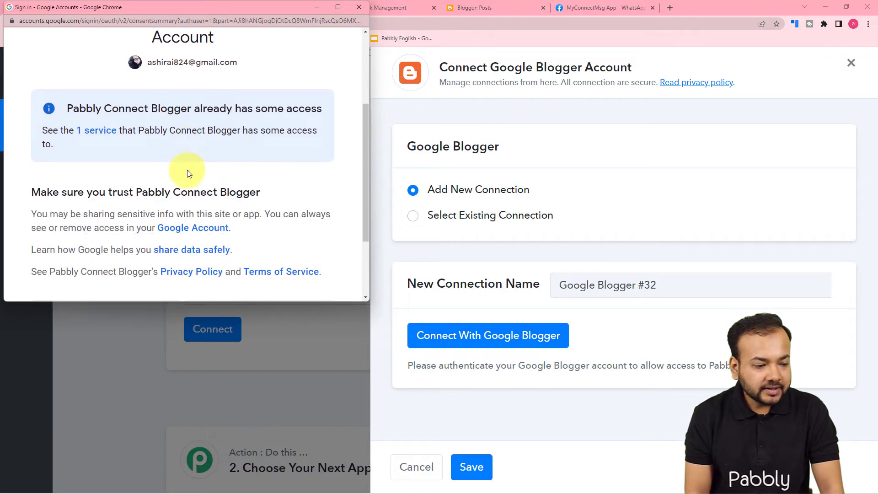
scroll(188, 173, down, 2)
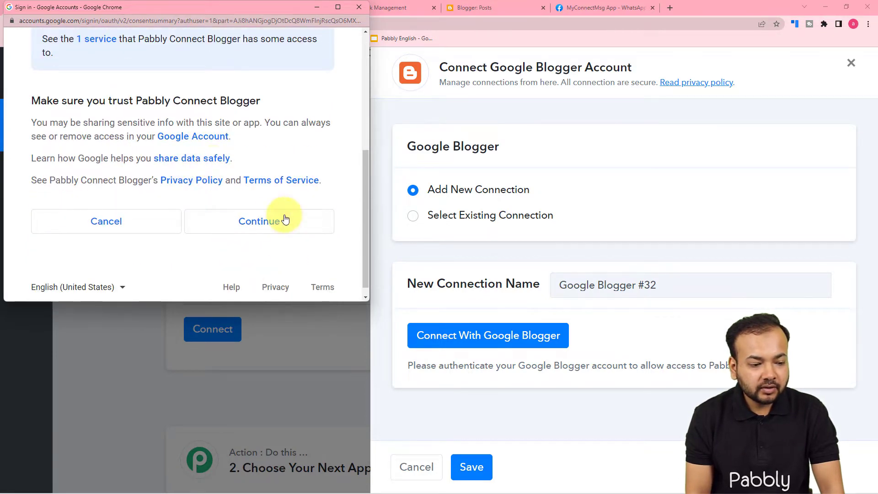
click(268, 229)
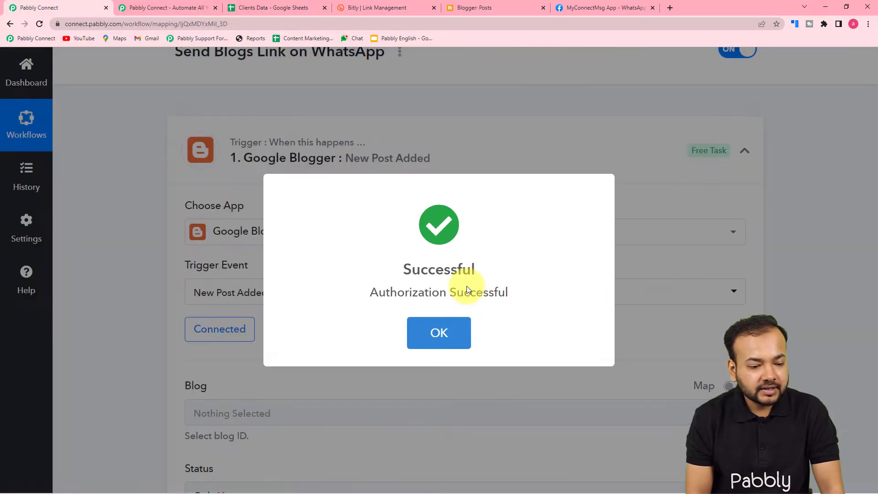
Step: Review the blogs available for the trigger, check the MyBlog posts in Blogger, and return to Pabbly Connect
scroll(218, 215, down, 3)
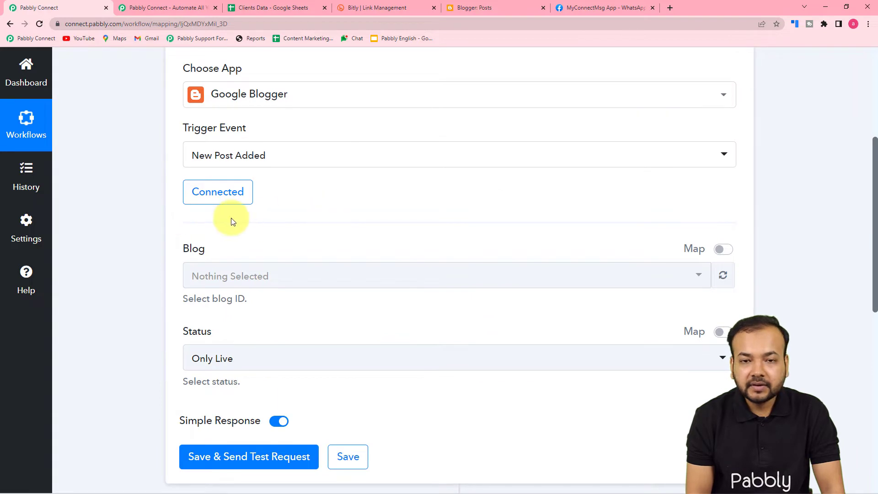
scroll(270, 219, down, 2)
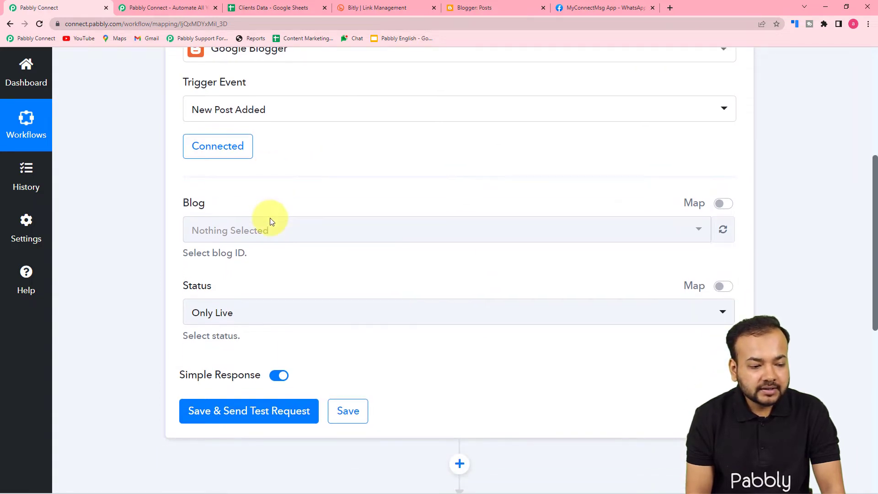
click(330, 186)
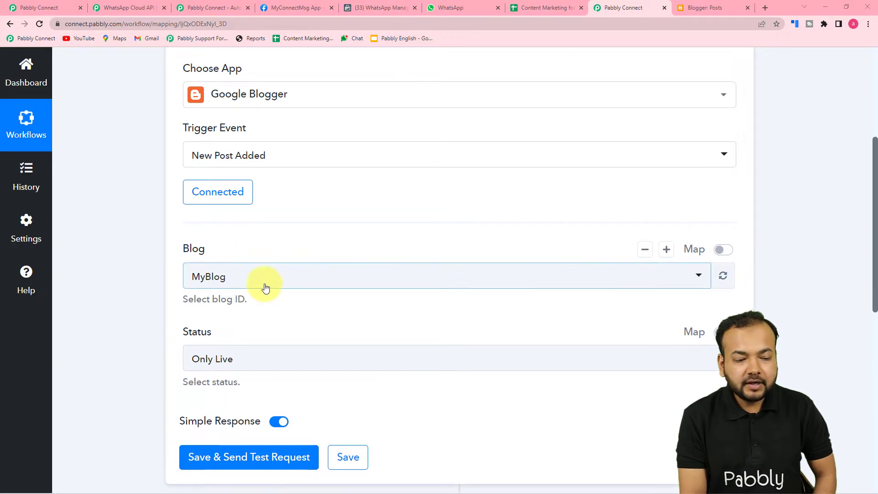
click(298, 288)
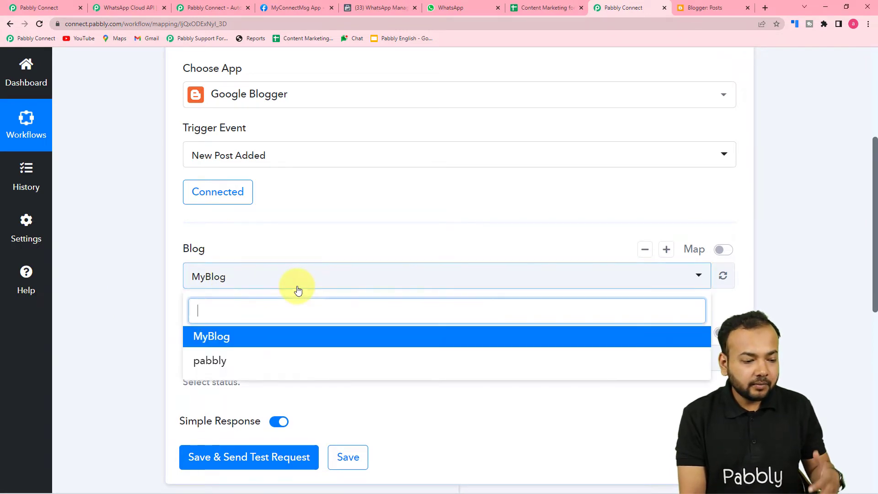
click(134, 250)
click(722, 8)
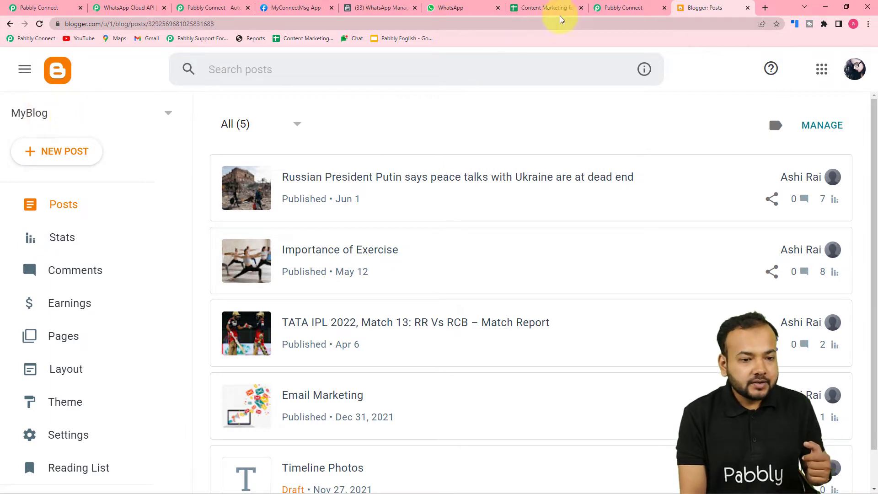
click(625, 9)
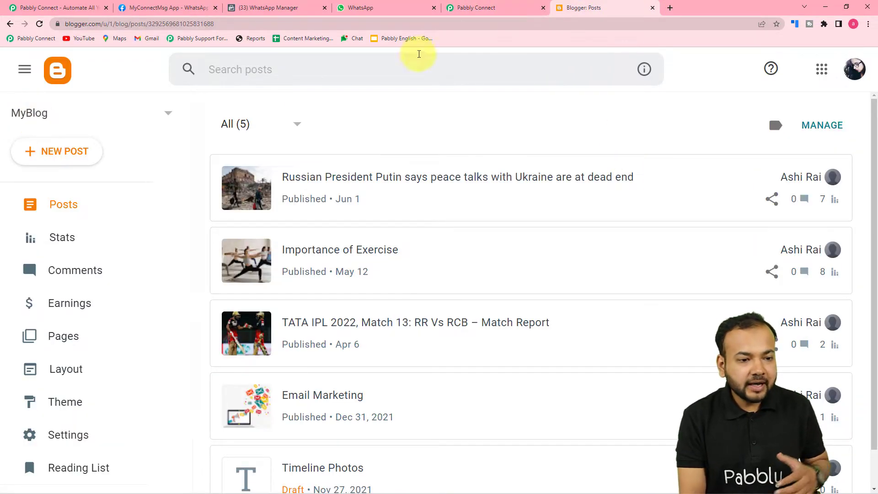
click(505, 6)
Step: Select MyBlog as the trigger's blog and Only Live as the post status
click(316, 230)
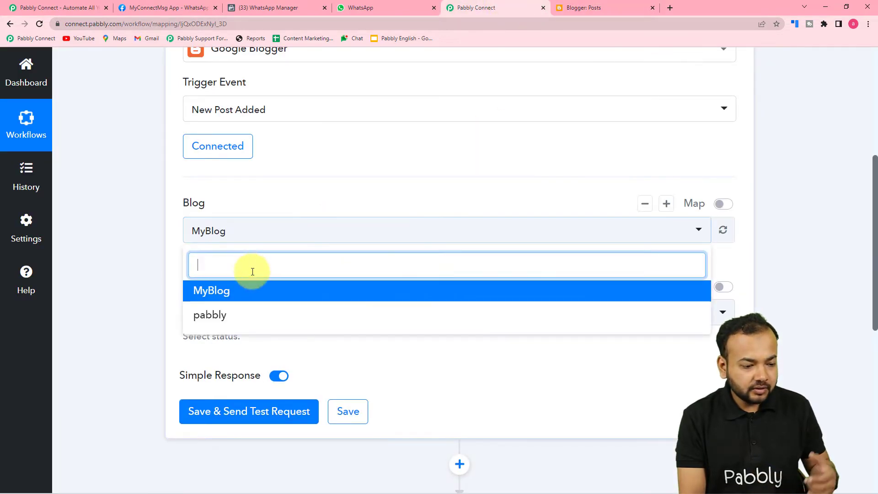
click(238, 295)
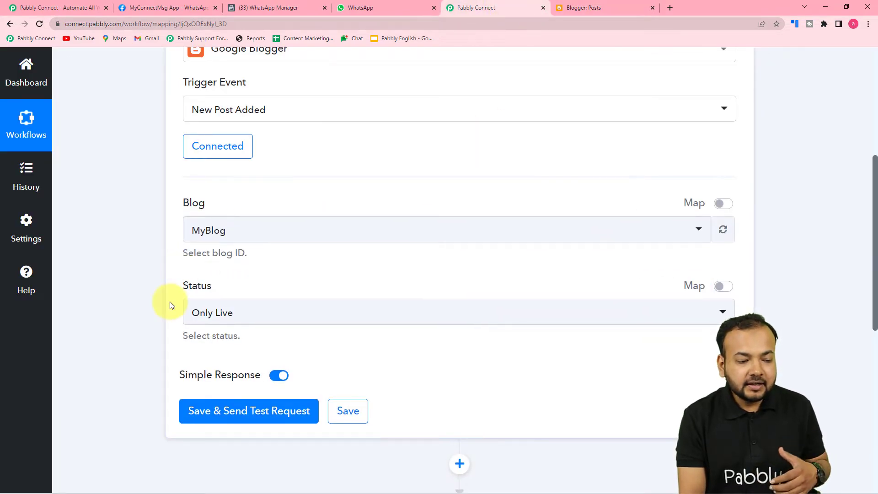
click(245, 322)
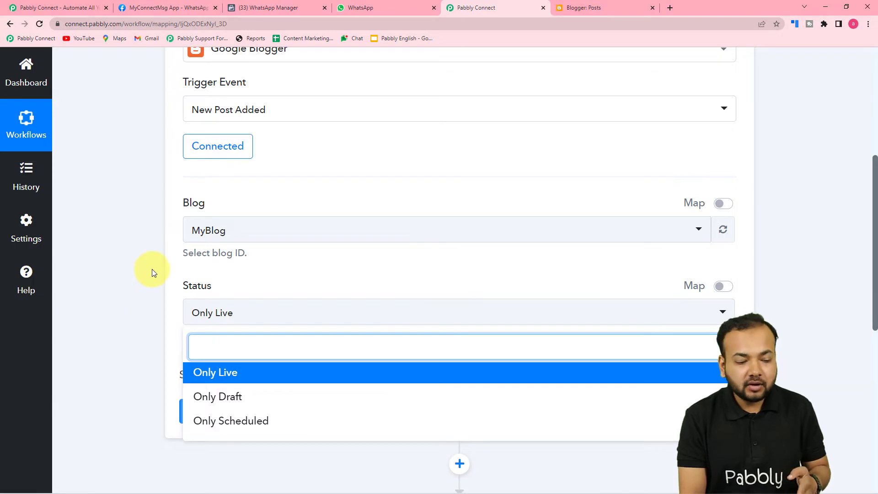
click(227, 377)
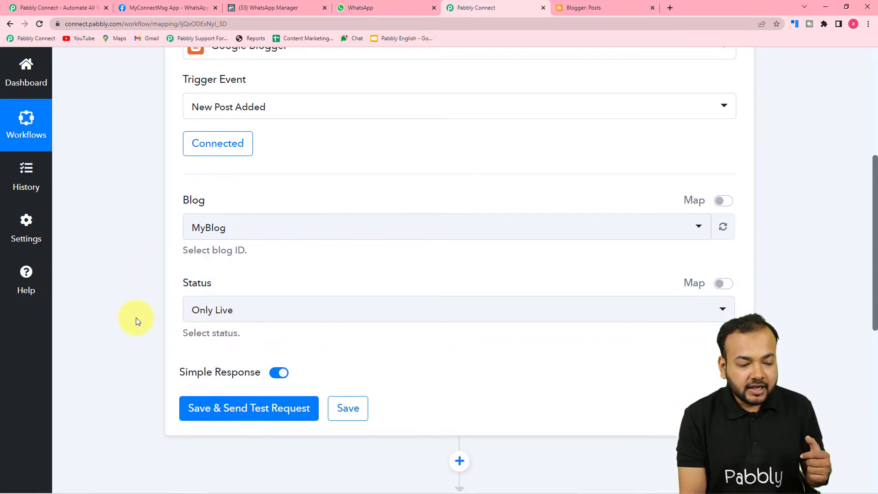
Step: Check the post list in Blogger, return to Pabbly Connect, and save the trigger with a test request
scroll(136, 317, down, 2)
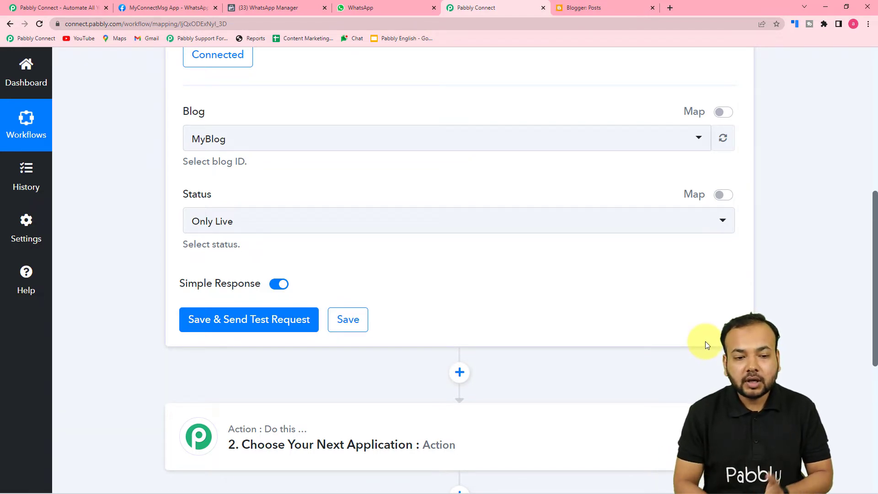
click(580, 8)
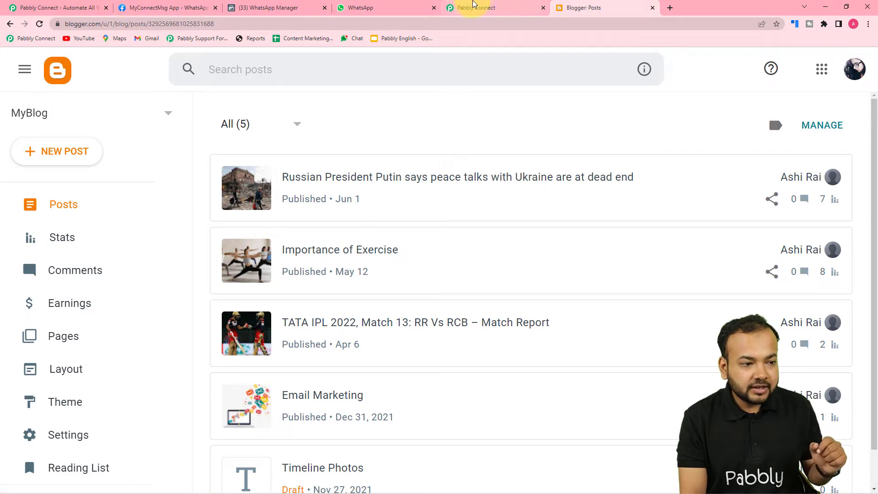
click(472, 8)
click(194, 328)
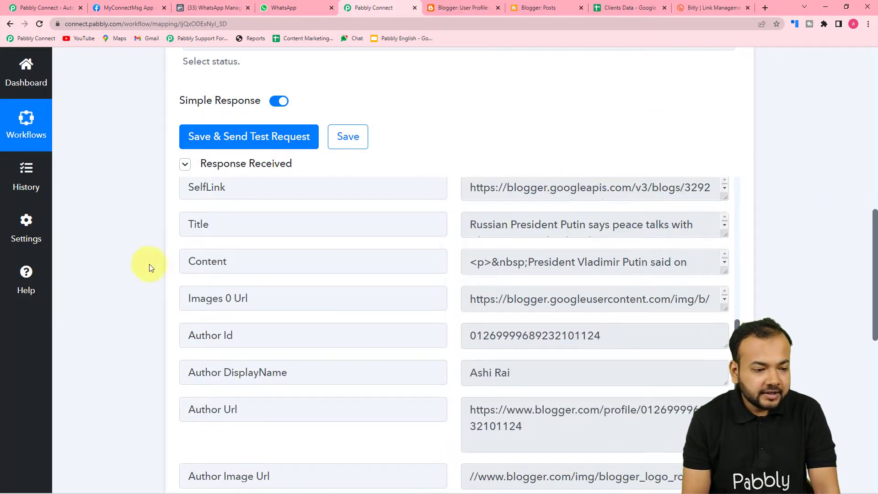
Step: Review the trigger's response, open the received post URL to check the live post on MyBlog, and return to Pabbly Connect
scroll(197, 254, up, 4)
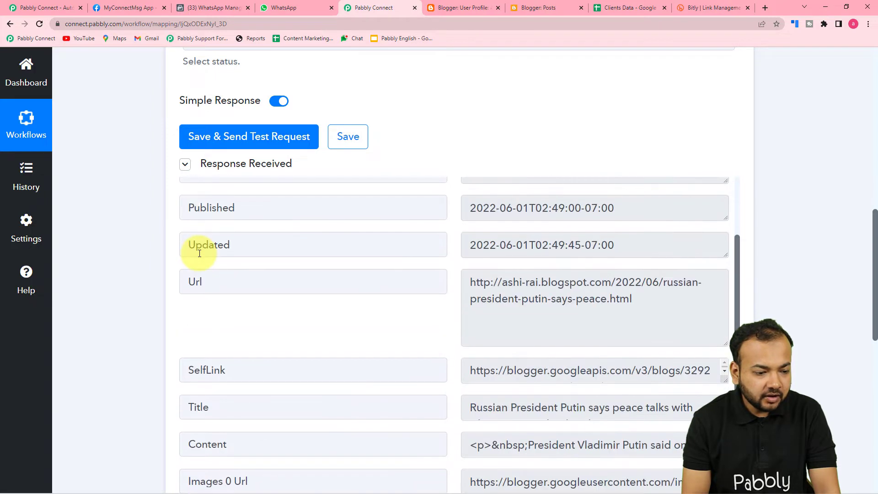
scroll(197, 252, up, 1)
scroll(271, 263, up, 2)
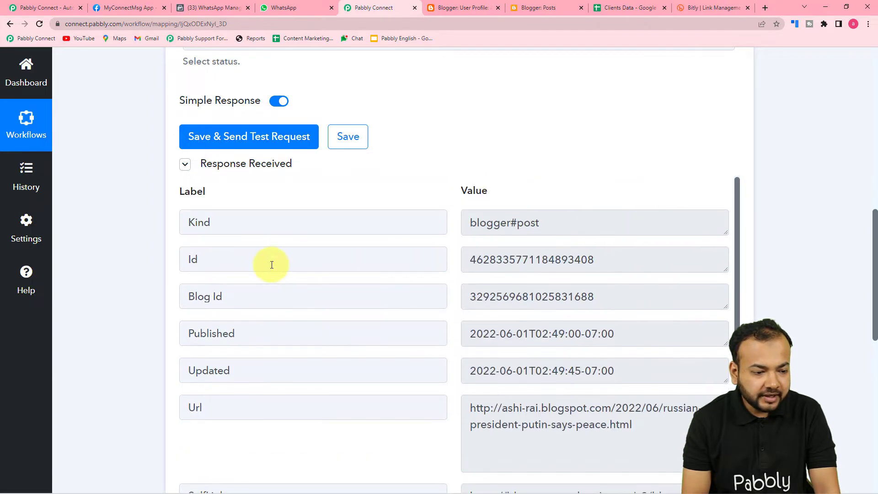
scroll(272, 264, down, 3)
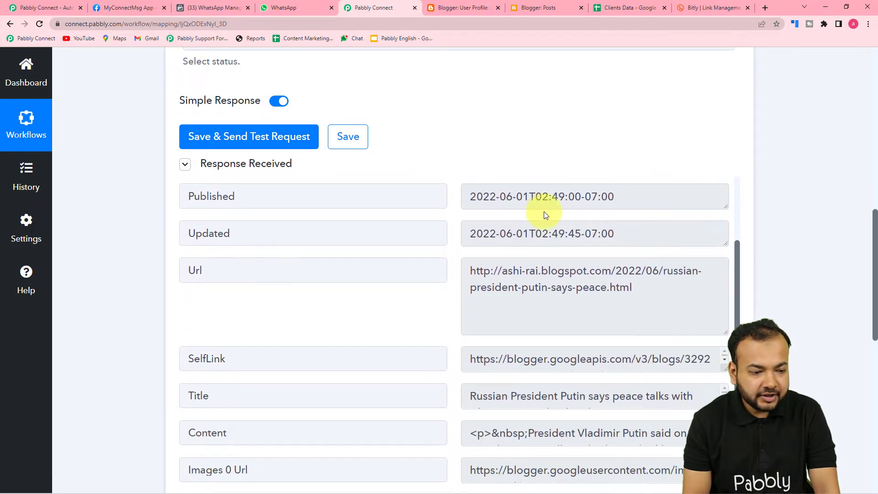
scroll(384, 268, down, 1)
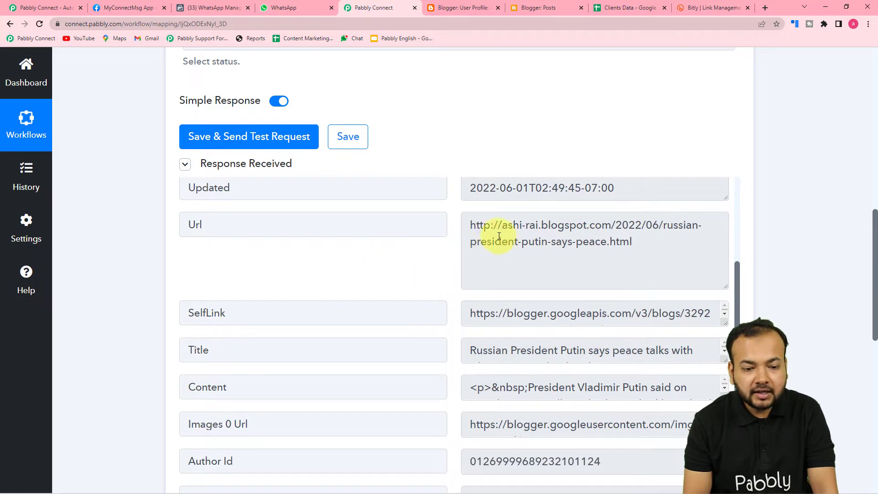
drag(469, 227, 637, 253)
right_click(609, 235)
click(623, 270)
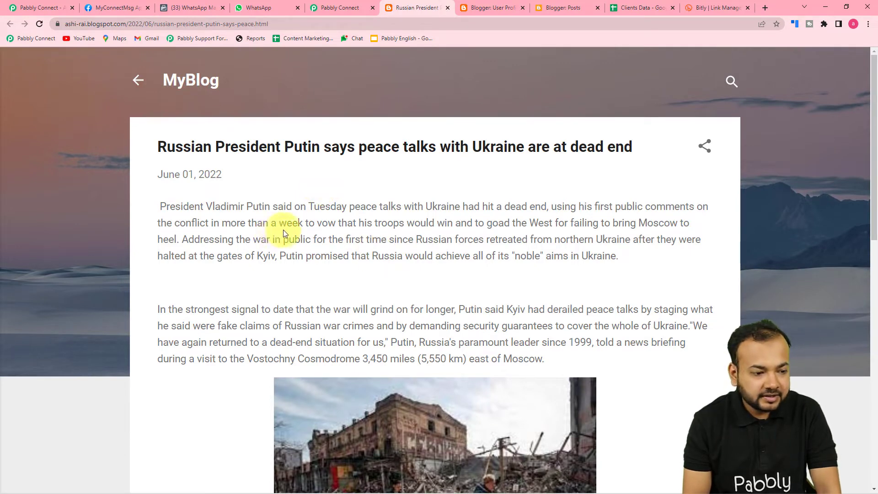
scroll(289, 230, down, 7)
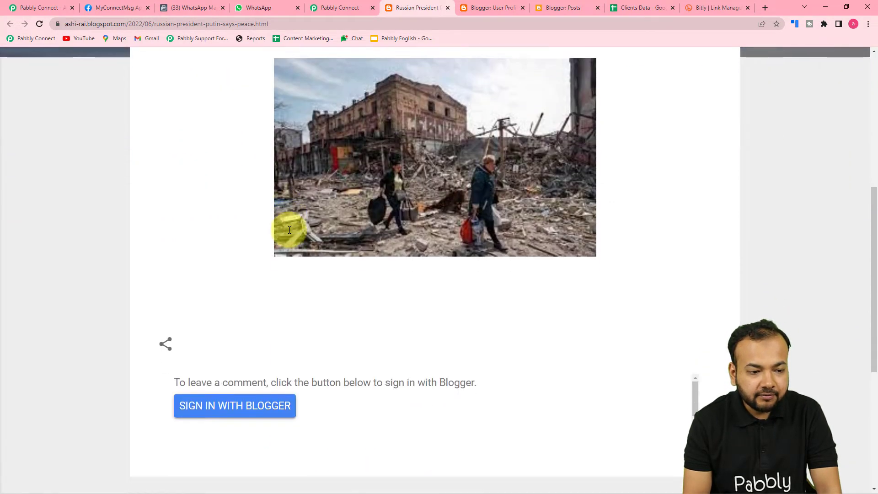
scroll(289, 230, up, 7)
click(350, 2)
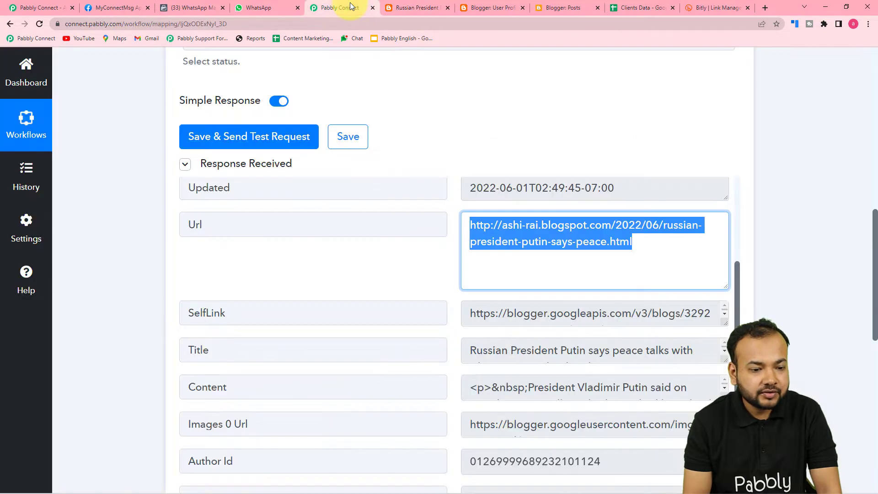
Step: Enlarge the Title and Content values in the trigger's response and read through the remaining post details
scroll(295, 286, down, 2)
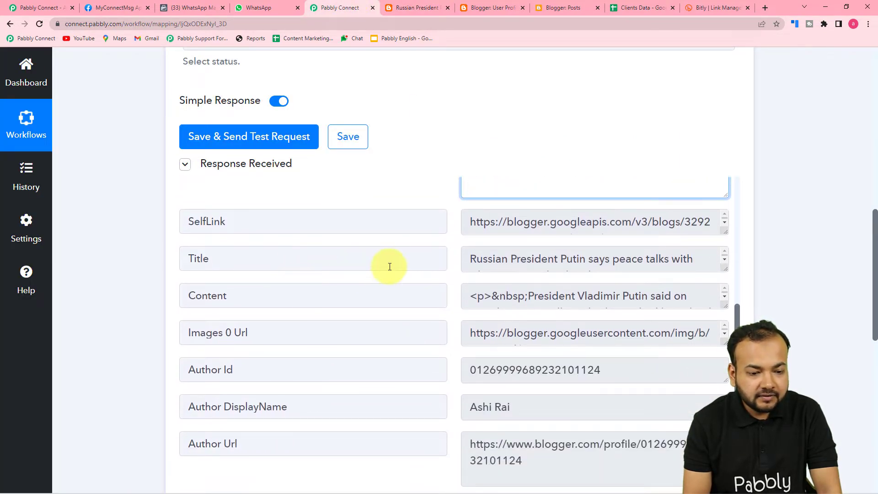
drag(725, 265, 720, 309)
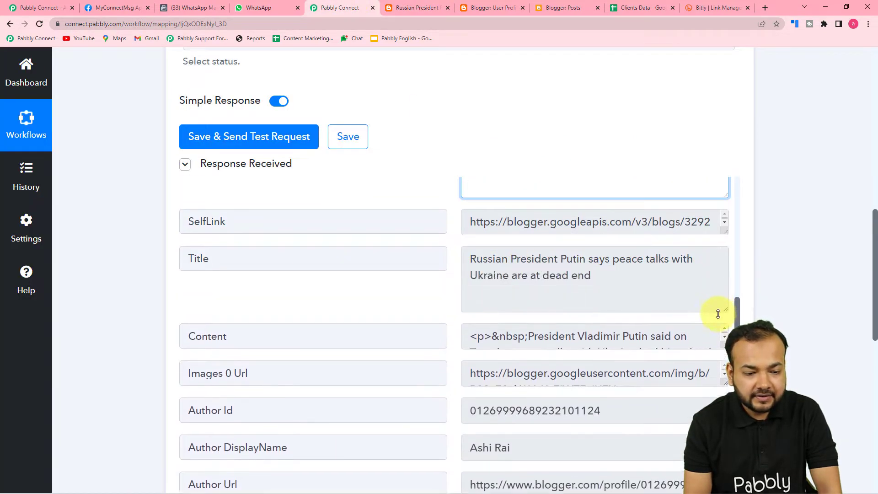
scroll(720, 237, down, 3)
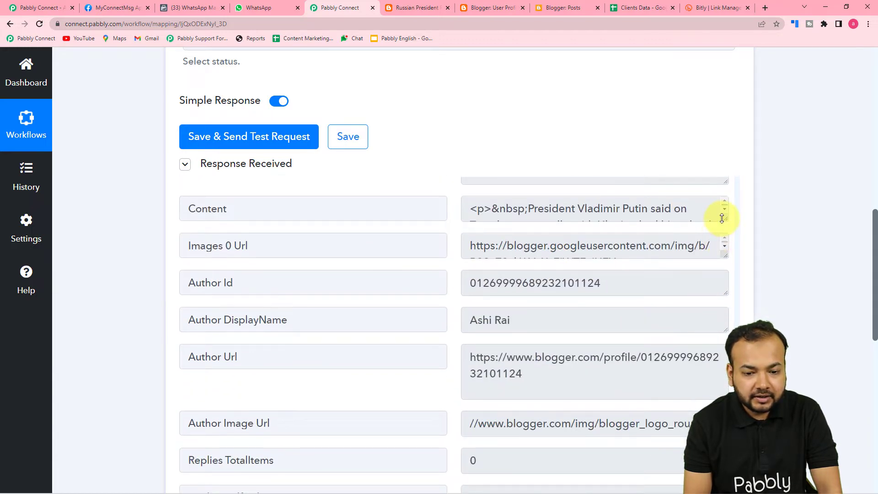
drag(721, 219, 725, 332)
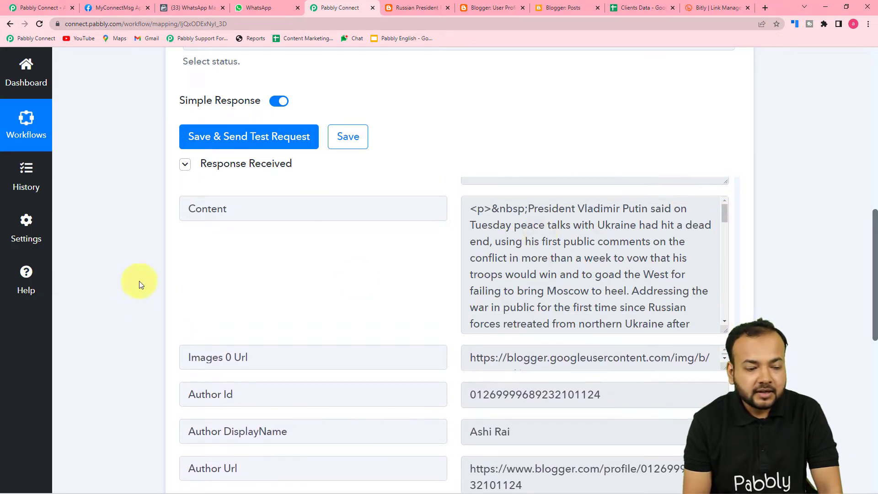
scroll(74, 269, down, 4)
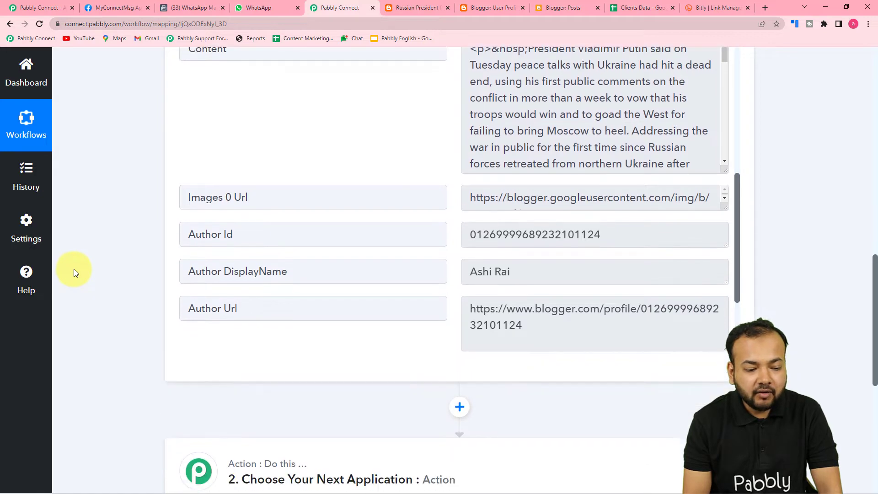
scroll(76, 273, down, 2)
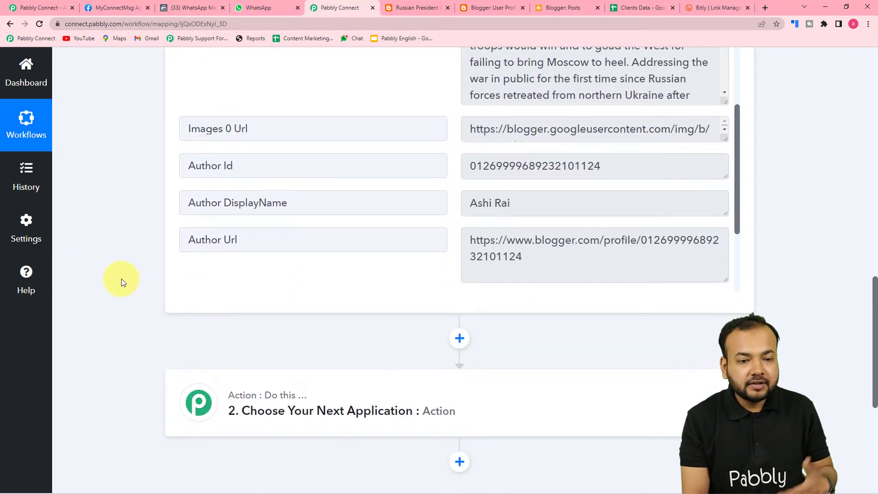
Step: Check the client list in the Clients Data spreadsheet, return to Pabbly Connect, and set the second step to Google Sheets with the Get Row(s) event
click(627, 9)
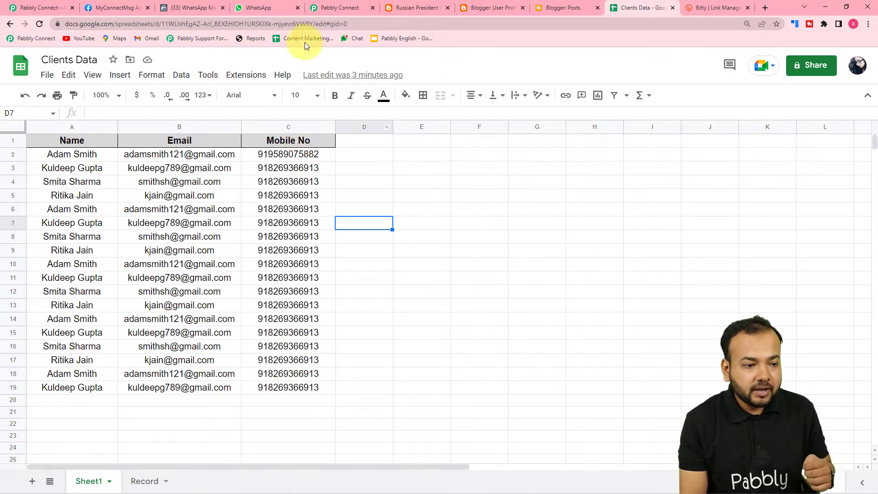
click(338, 8)
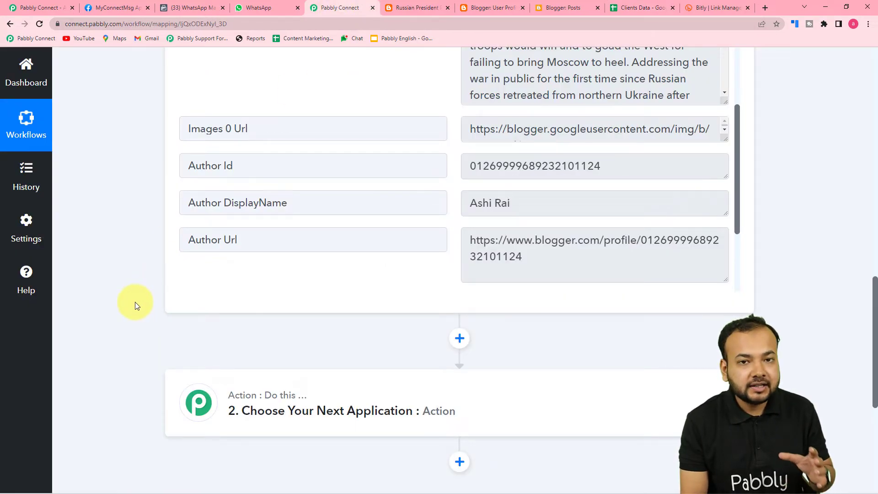
scroll(135, 303, down, 3)
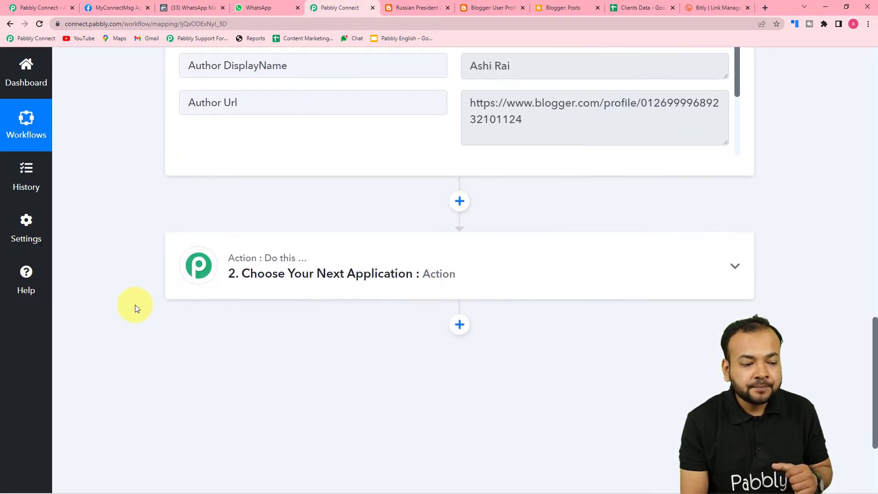
click(291, 281)
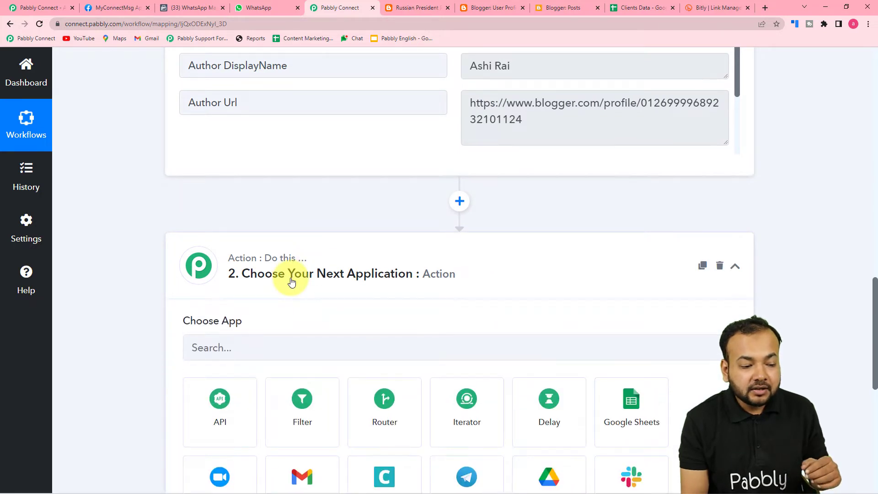
scroll(290, 280, down, 4)
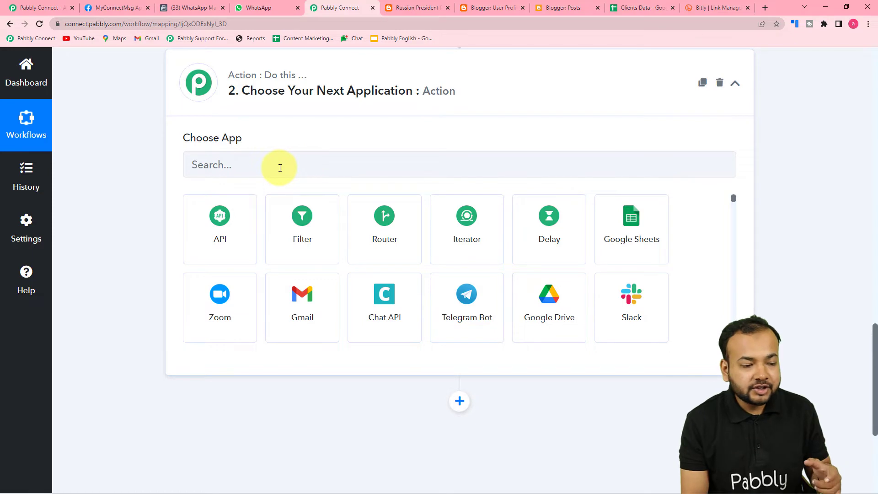
click(252, 169)
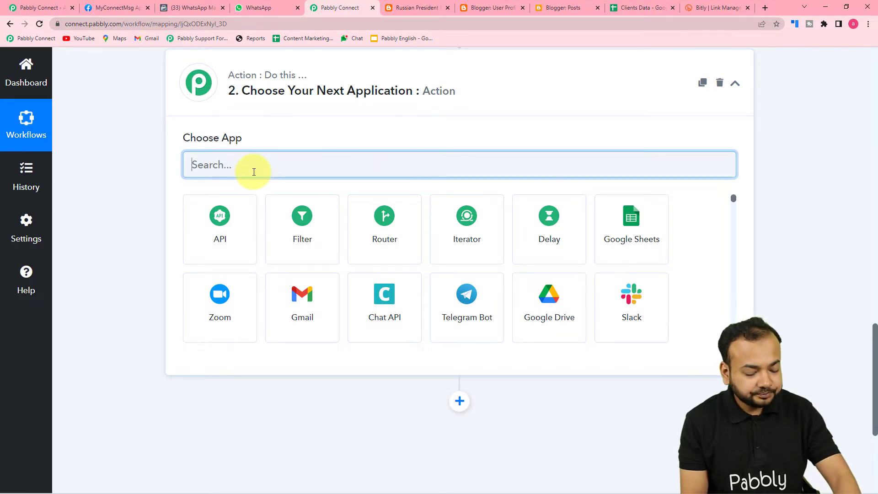
text(goo)
click(210, 240)
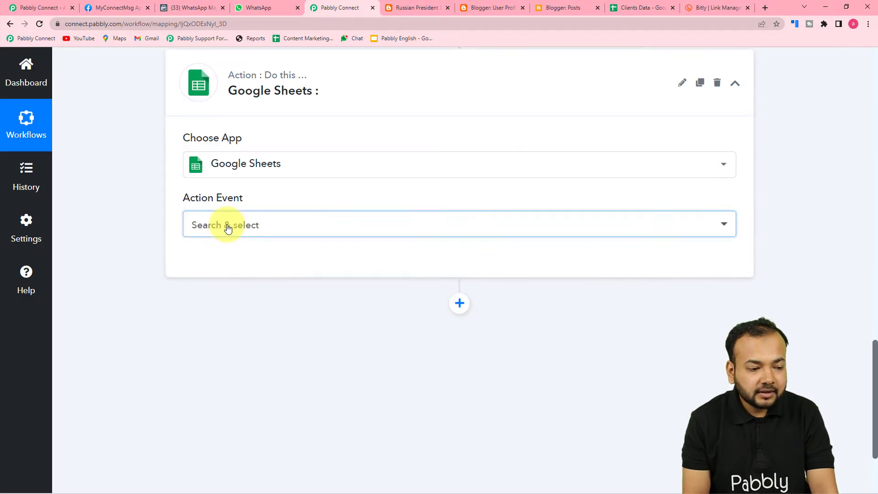
click(227, 229)
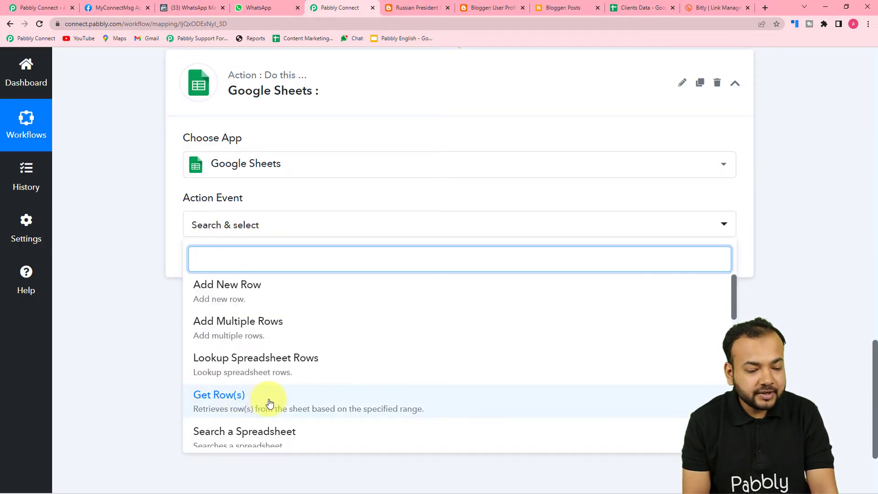
click(306, 404)
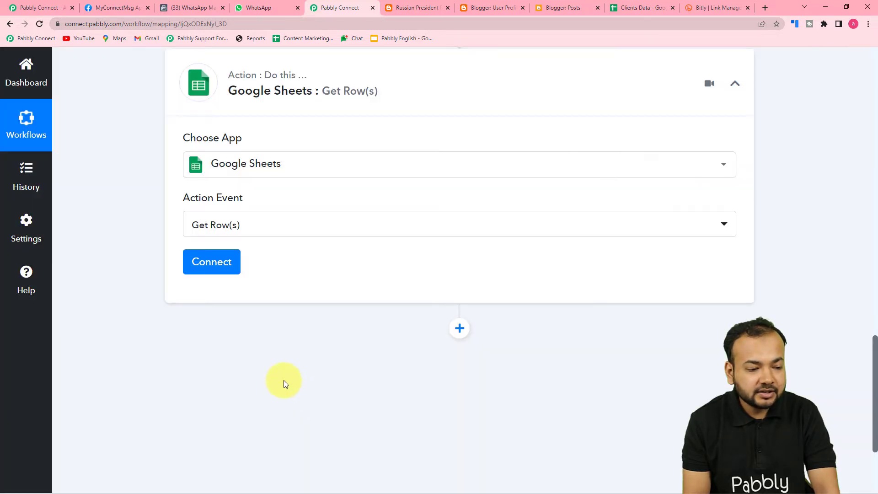
Step: Add a new Google Sheets connection to the Get Row(s) action and authorize it with the spreadsheet owner's Google account
click(215, 268)
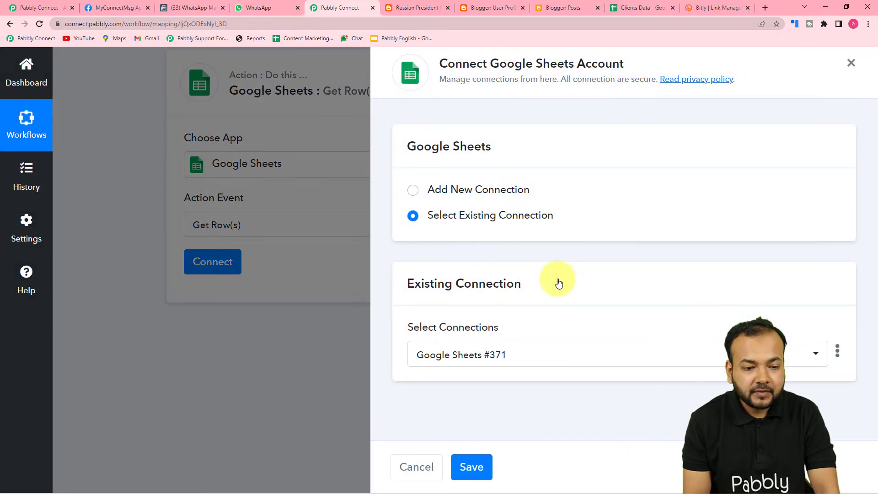
click(413, 189)
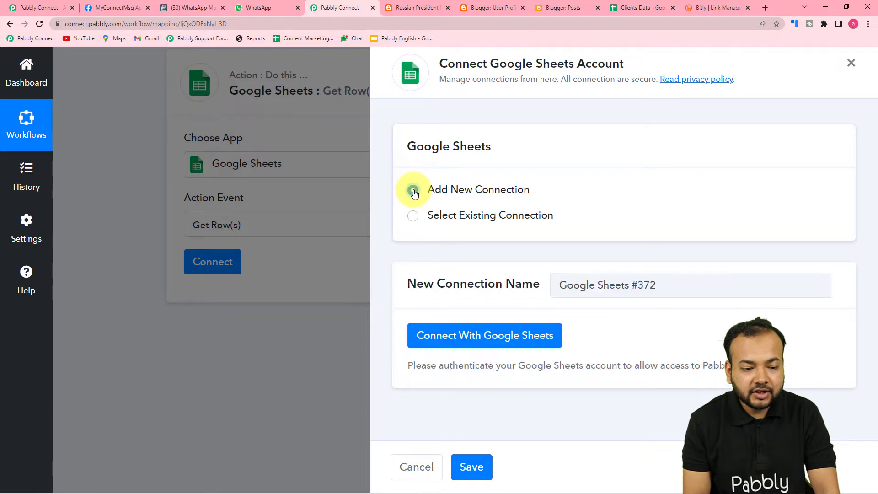
click(459, 346)
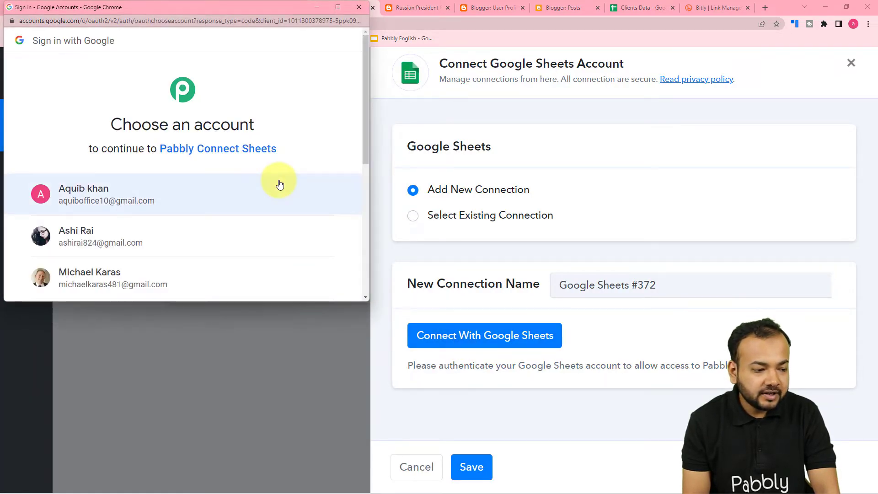
click(99, 235)
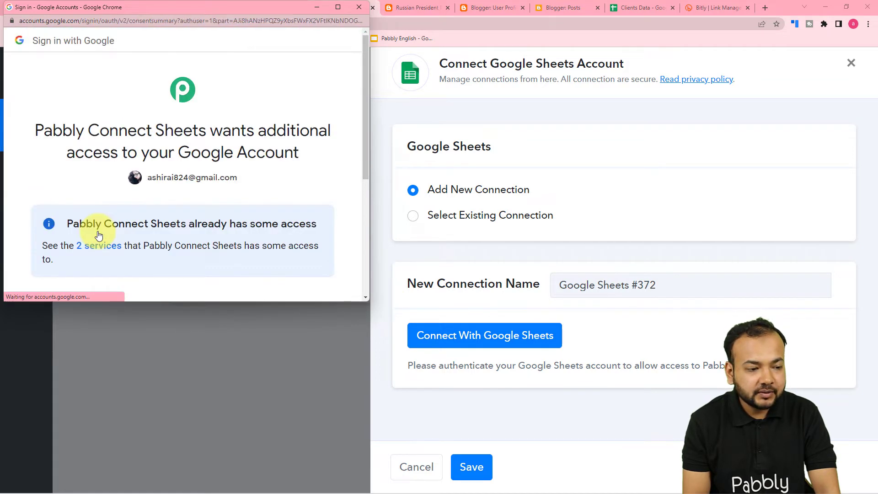
scroll(182, 168, down, 3)
scroll(182, 168, down, 1)
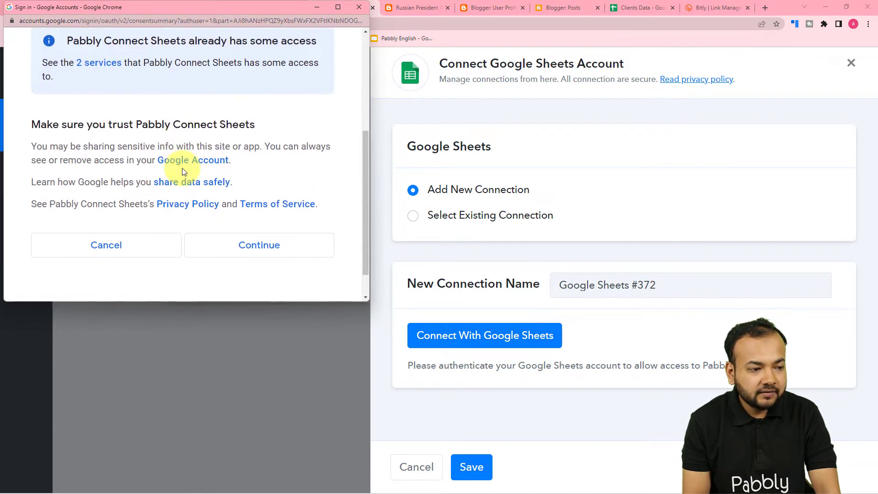
scroll(182, 168, up, 4)
scroll(182, 169, down, 3)
scroll(182, 168, down, 2)
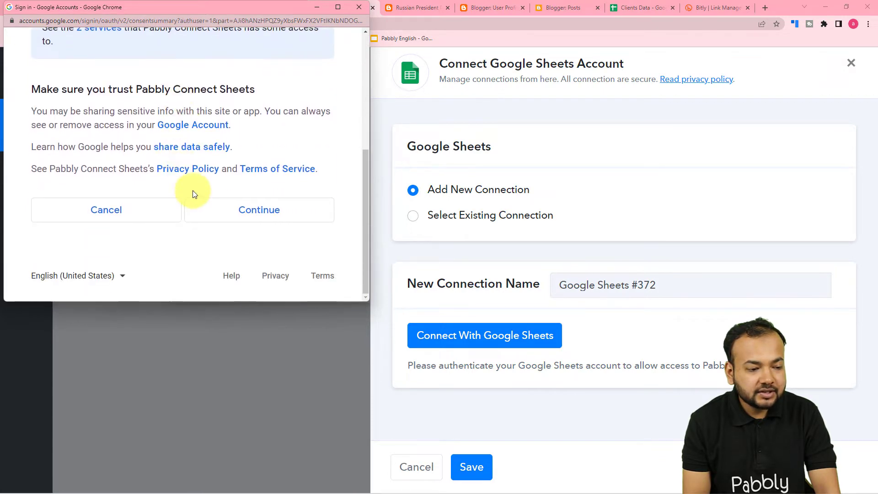
click(224, 217)
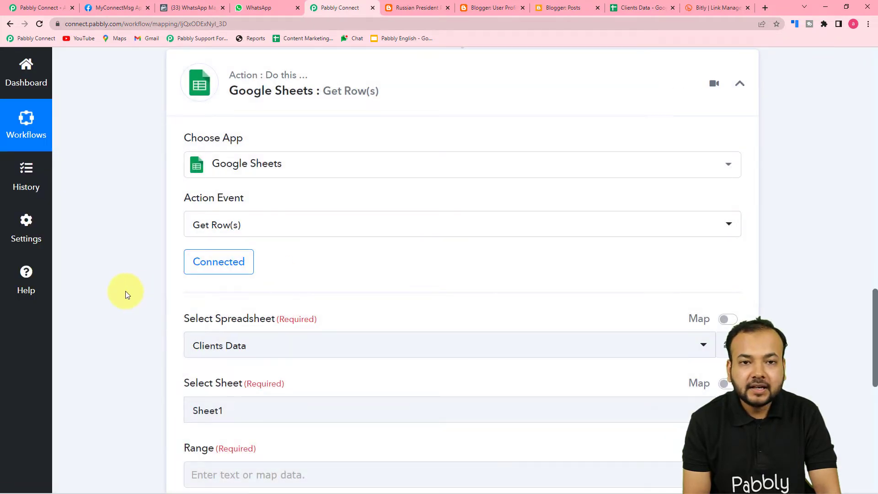
Step: Compare the action's spreadsheet and sheet selections with the Clients Data file in Google Sheets, and return to the action's Range setting in Pabbly Connect
scroll(105, 292, down, 3)
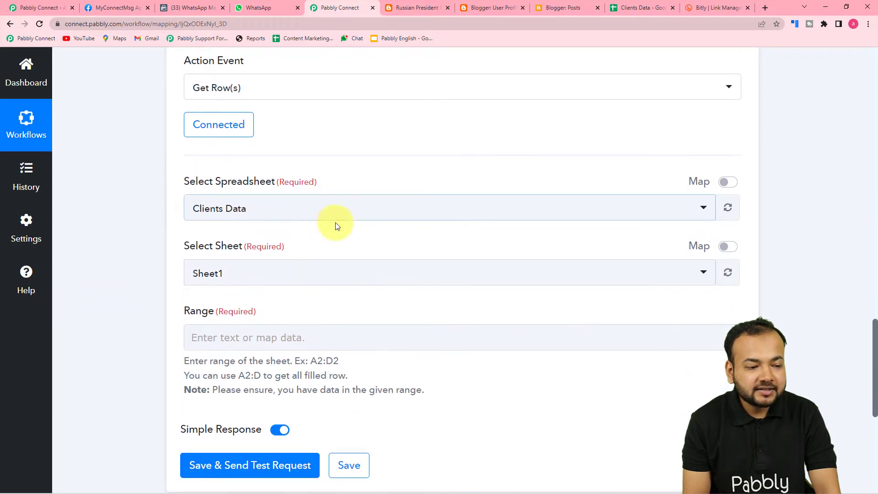
click(628, 9)
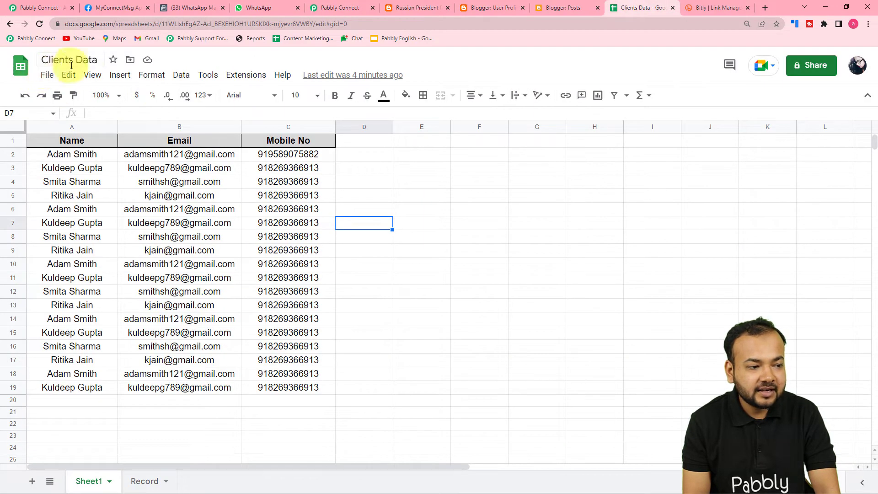
click(327, 9)
scroll(228, 224, down, 2)
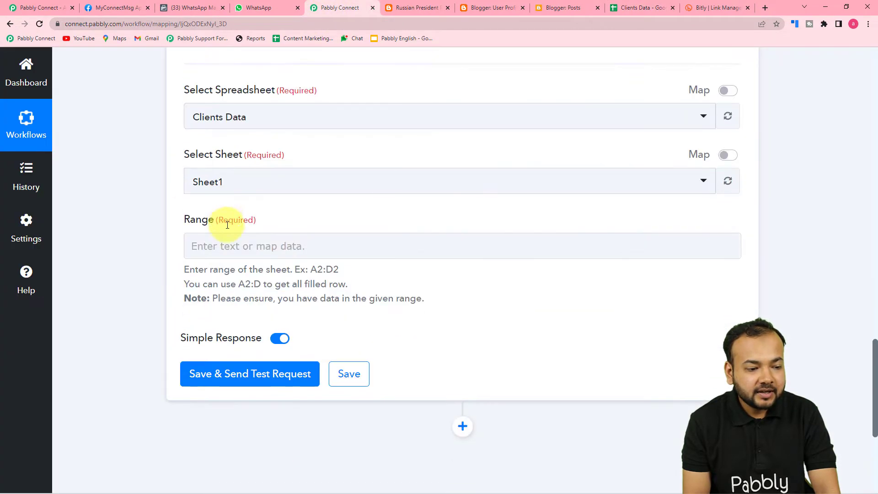
click(627, 12)
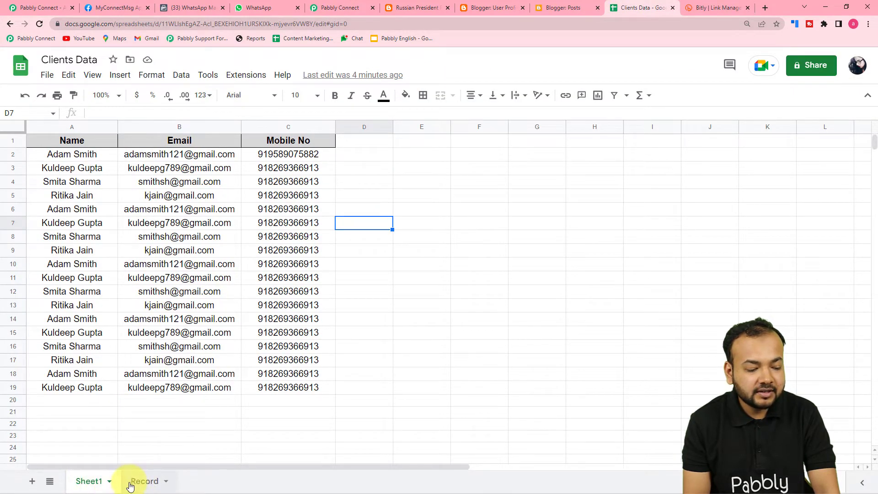
click(260, 7)
click(334, 5)
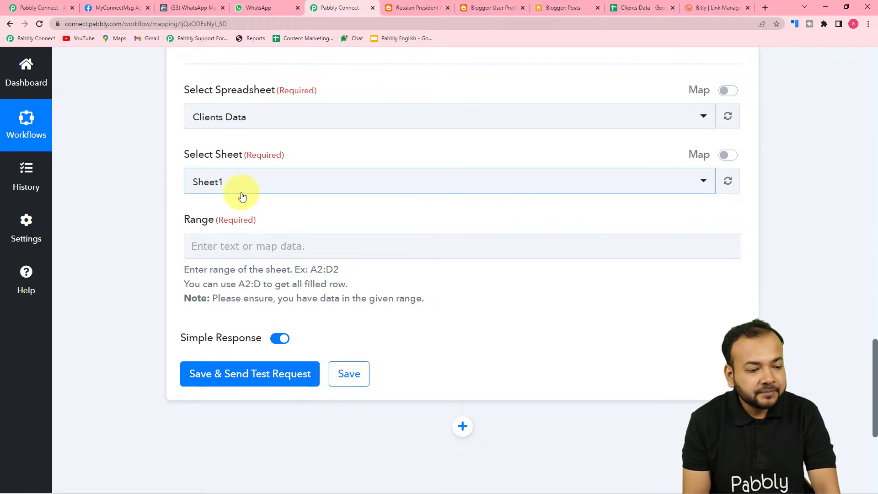
scroll(242, 197, down, 1)
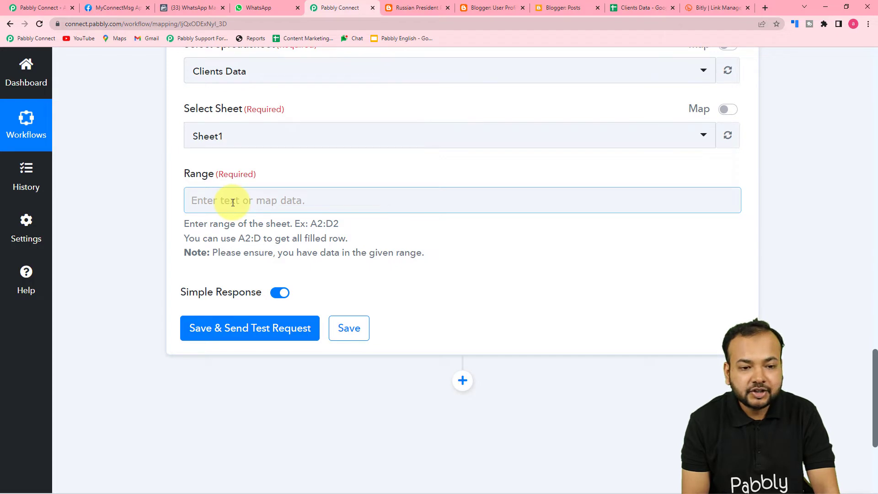
Step: Switch to the Clients Data spreadsheet and select all client rows across the Name, Email and Mobile No columns, cells A2:C19
click(639, 8)
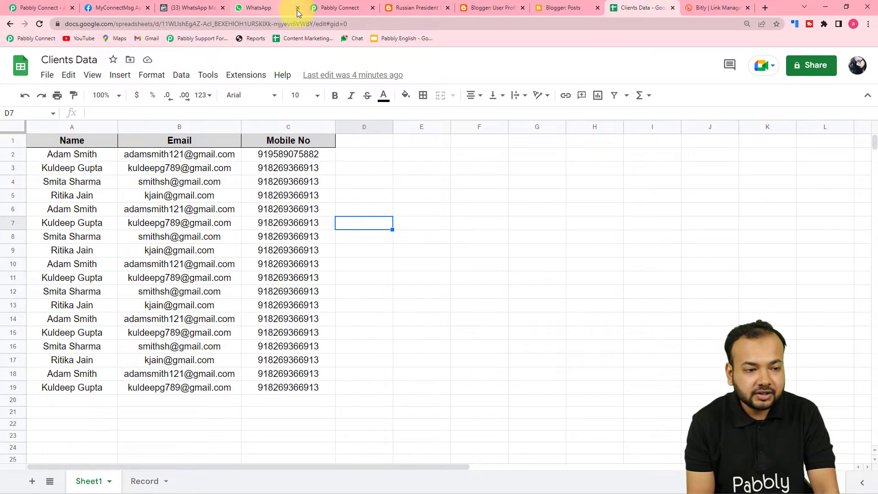
click(327, 8)
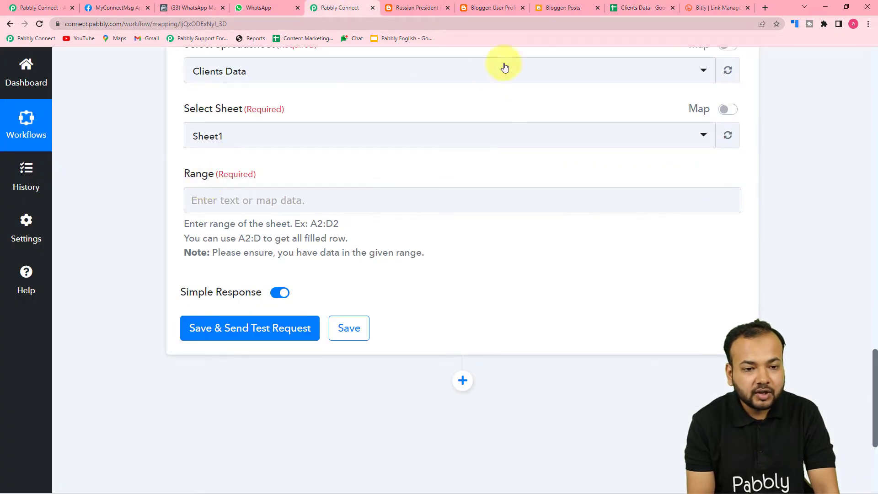
click(630, 12)
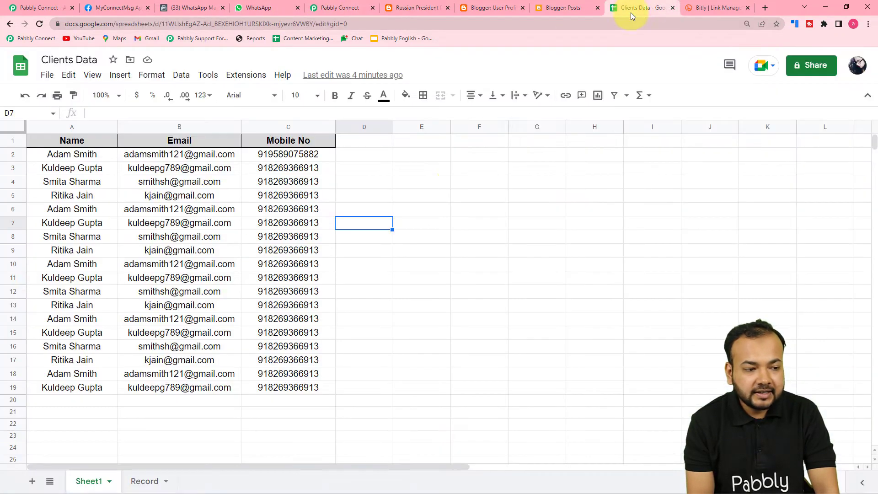
click(65, 157)
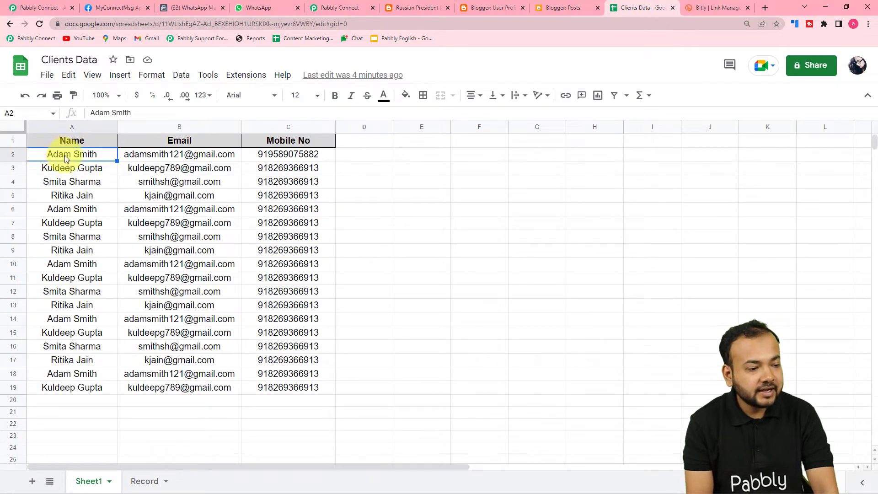
key(shift+Right)
key(shift+Right)
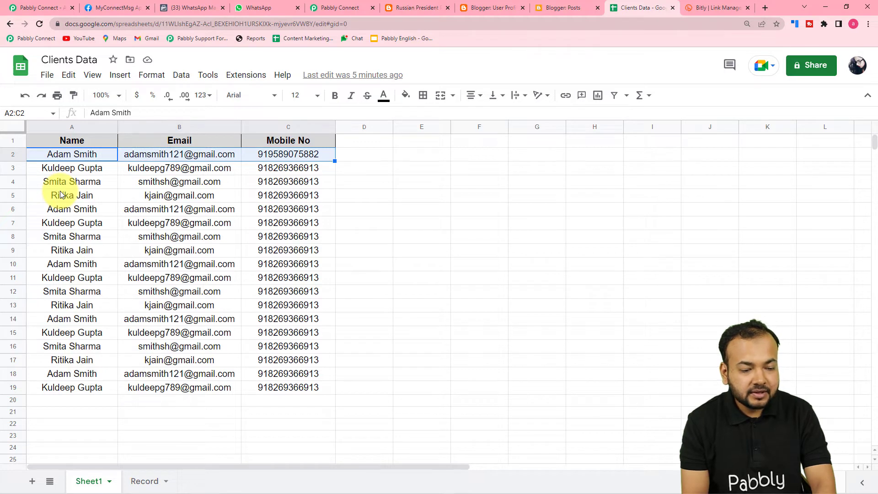
key(shift+Down)
key(shift+Down)
key(shift+Down)
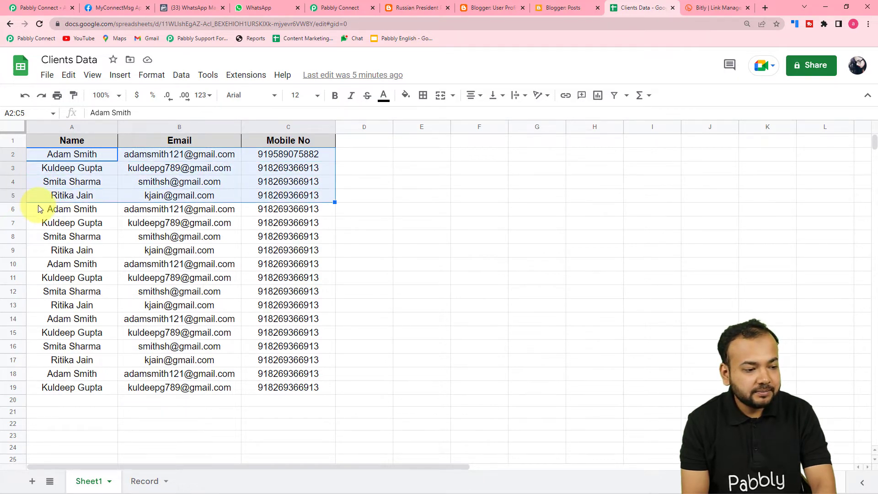
key(shift+Down)
key(shift+Down)
key(shift+Down)
key(shift+Down)
key(shift+Down)
key(shift+Down)
key(shift+Down)
key(shift+Down)
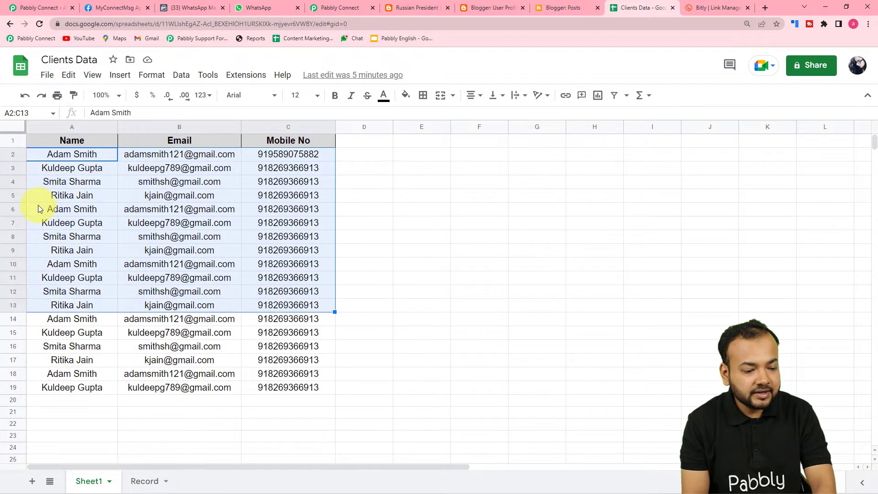
key(shift+Down)
key(shift+Down)
key(shift+Down)
key(shift+Down)
key(shift+Down)
key(shift+Down)
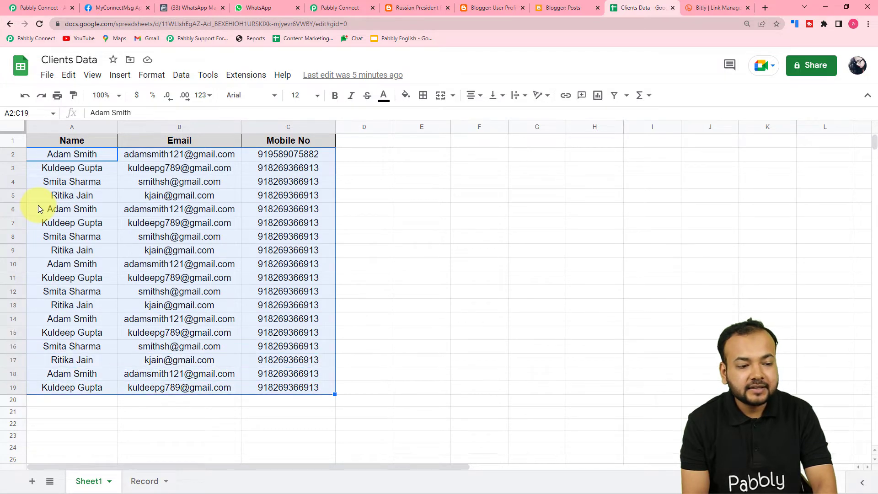
Step: Copy the selected range reference A2:C19 from the spreadsheet and enter it as the Get Row(s) action's Range in Pabbly Connect
mouse_move(120, 172)
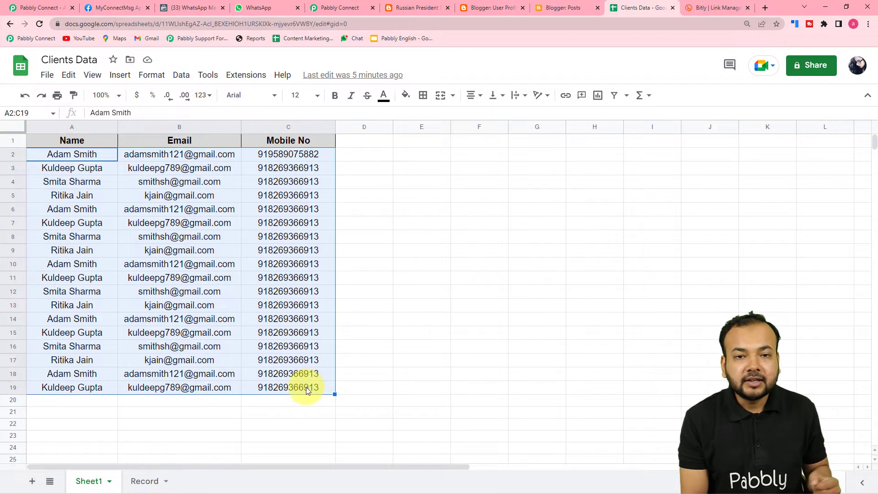
click(29, 115)
right_click(20, 114)
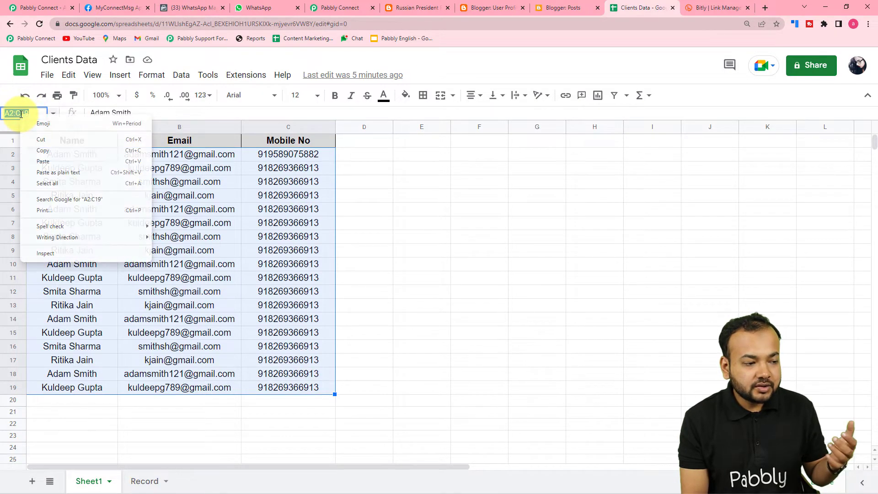
click(28, 155)
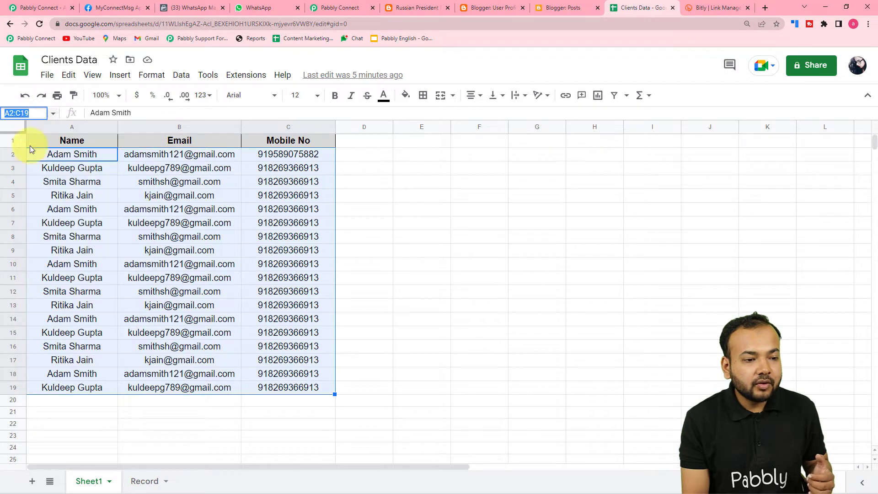
click(328, 8)
click(243, 202)
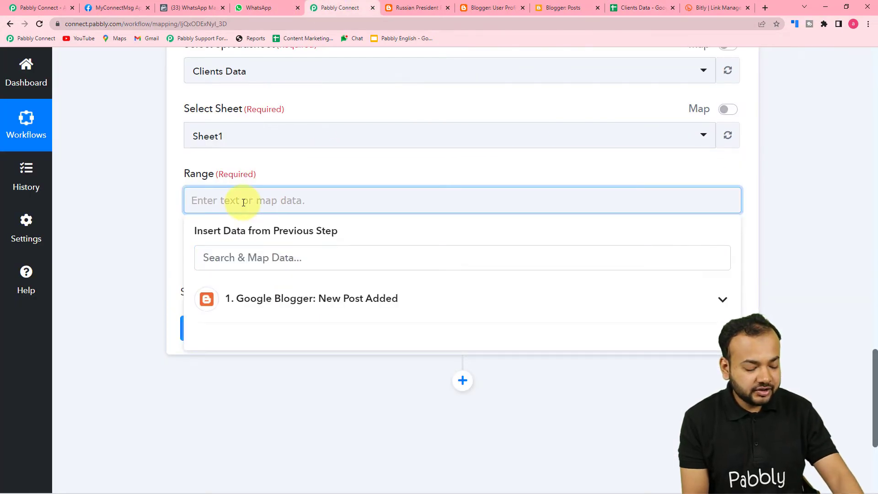
key(ctrl+v)
click(144, 197)
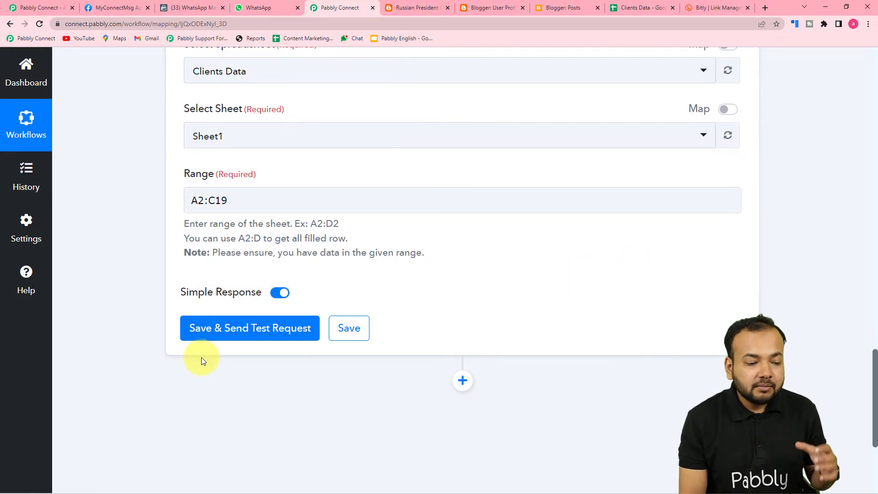
Step: Turn off Simple Response for the Get Row(s) action, recheck the client rows in the spreadsheet, and save and send a test request
click(279, 294)
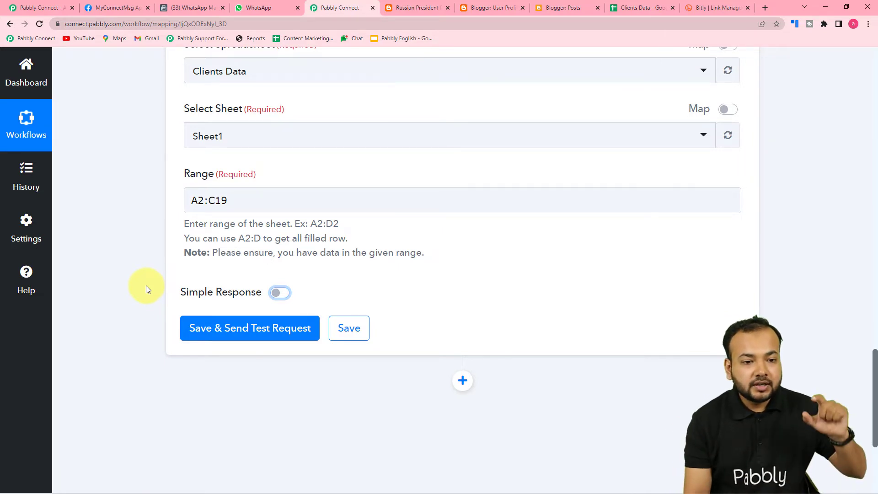
click(618, 6)
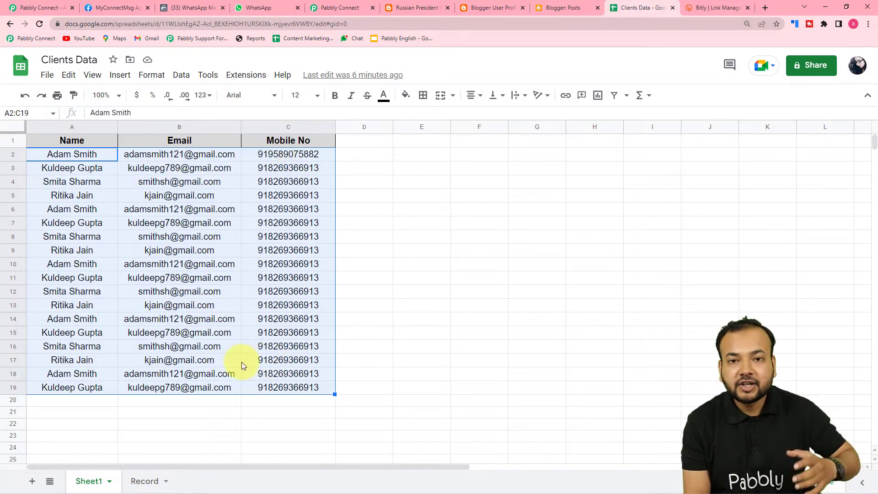
click(327, 3)
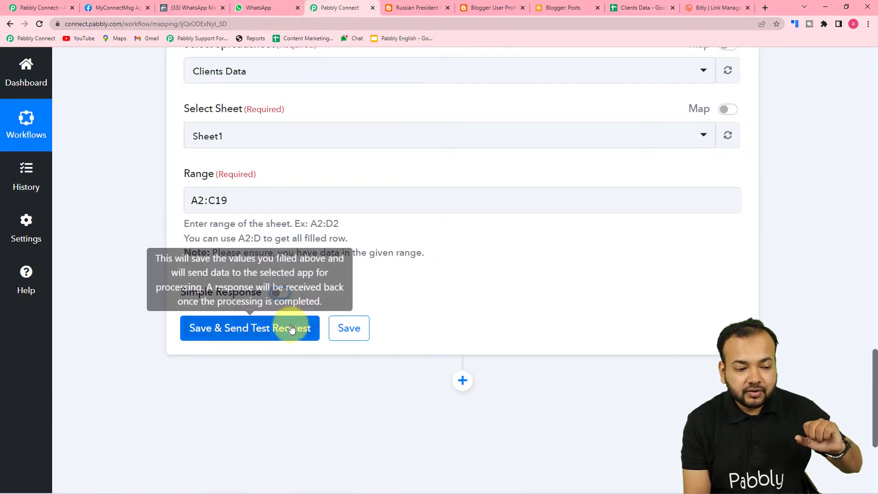
click(215, 328)
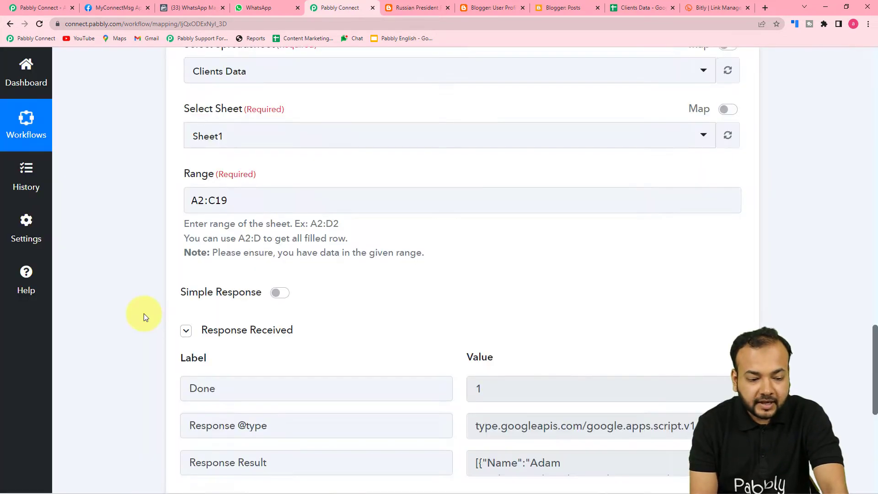
Step: Enlarge the Response Result value of the Get Row(s) action and read through the returned client rows
scroll(143, 313, down, 4)
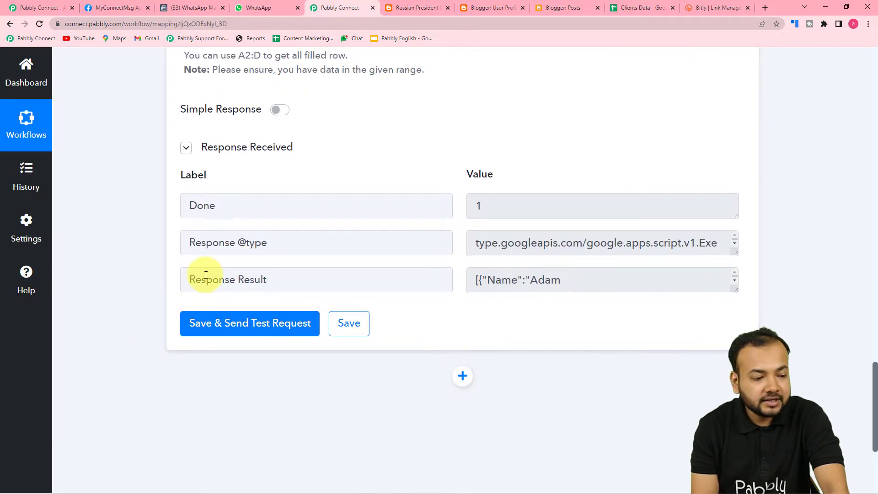
drag(732, 289, 731, 487)
scroll(556, 374, down, 2)
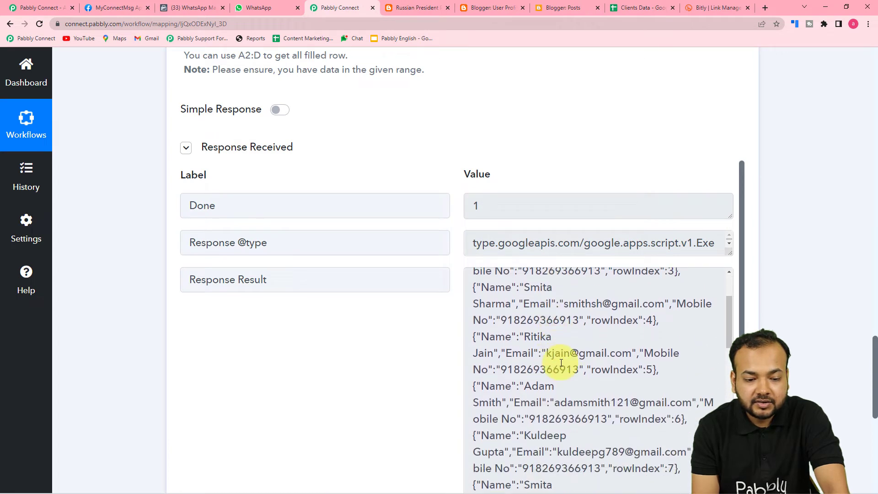
scroll(552, 365, down, 2)
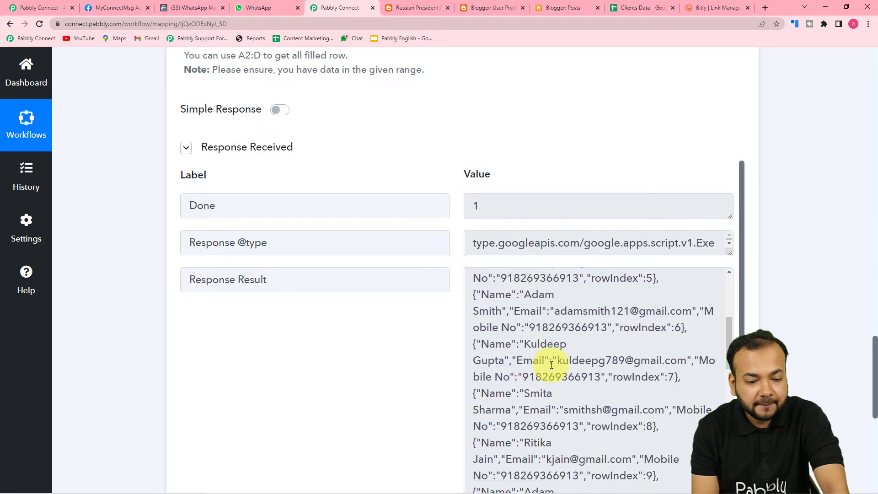
scroll(151, 329, down, 3)
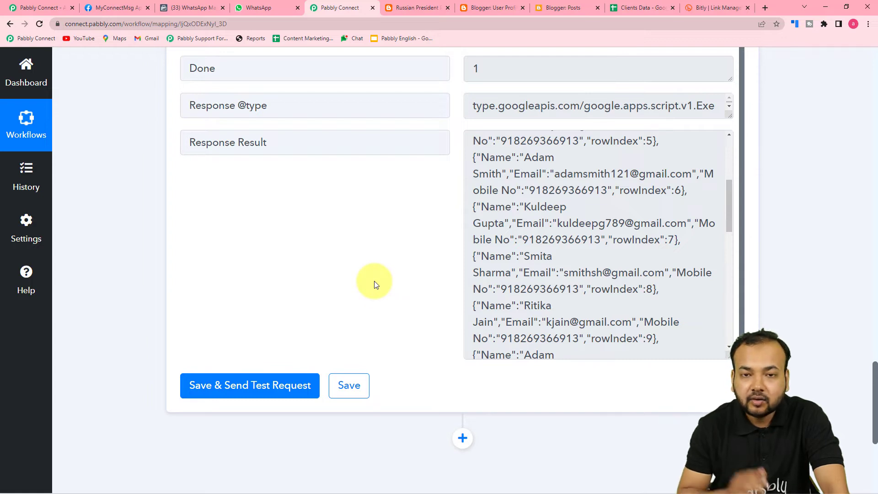
scroll(427, 472, down, 2)
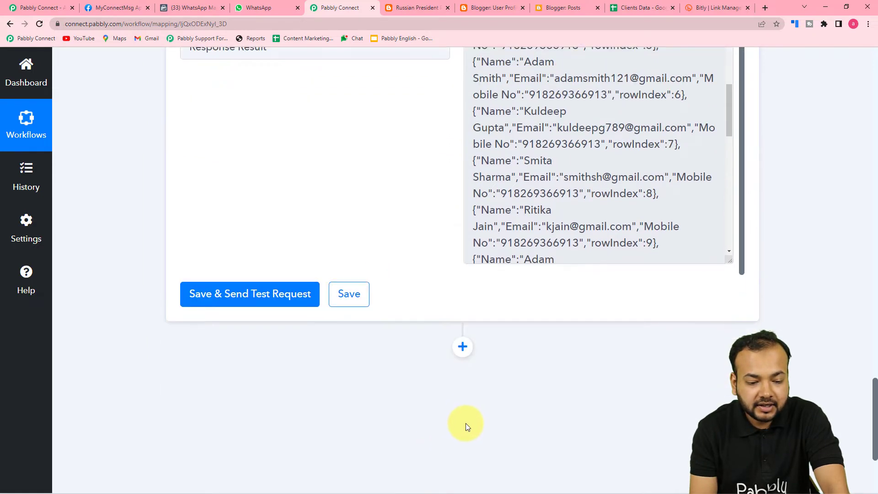
Step: Save and retest the Get Row(s) action, and set the new third workflow step to Iterator by Pabbly
click(236, 303)
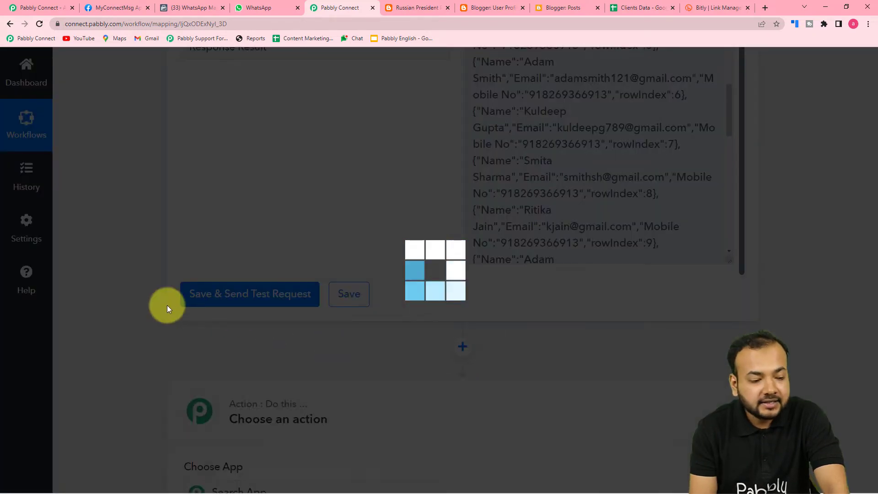
scroll(167, 305, down, 2)
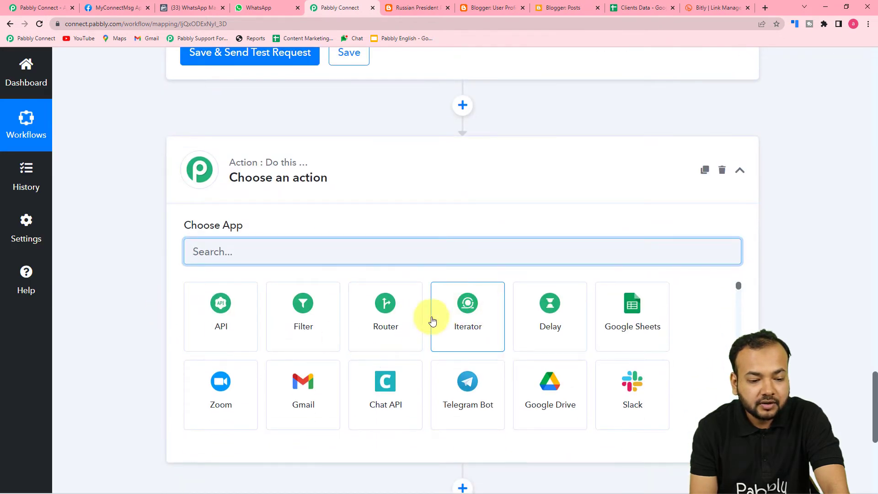
click(485, 333)
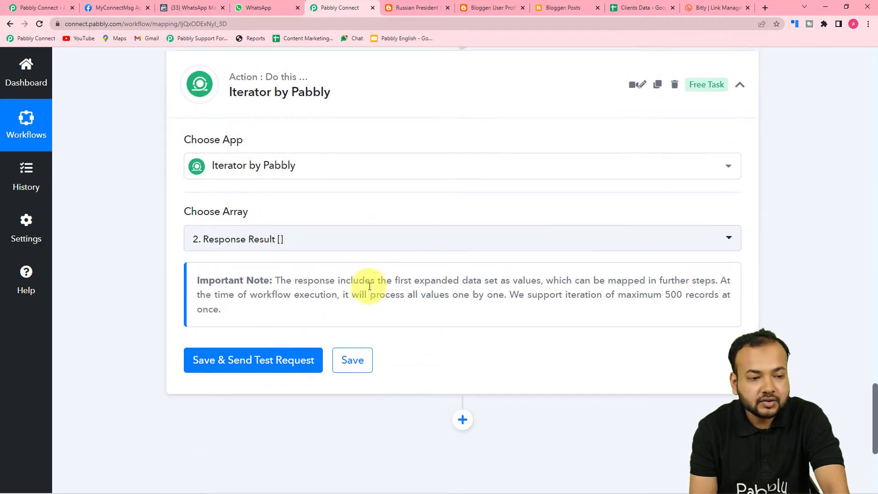
Step: Choose the Get Row(s) step's Response Result array for the Iterator, and save and send a test request
scroll(367, 284, up, 10)
scroll(370, 286, up, 3)
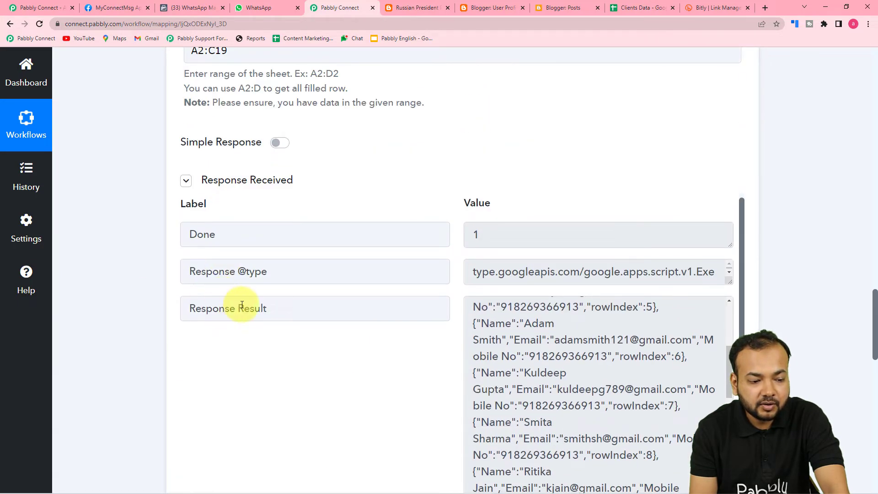
scroll(155, 326, down, 13)
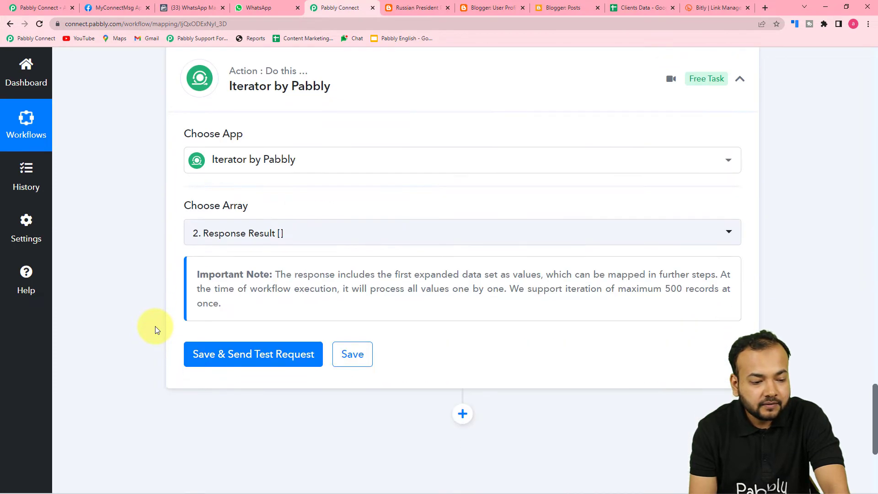
click(288, 238)
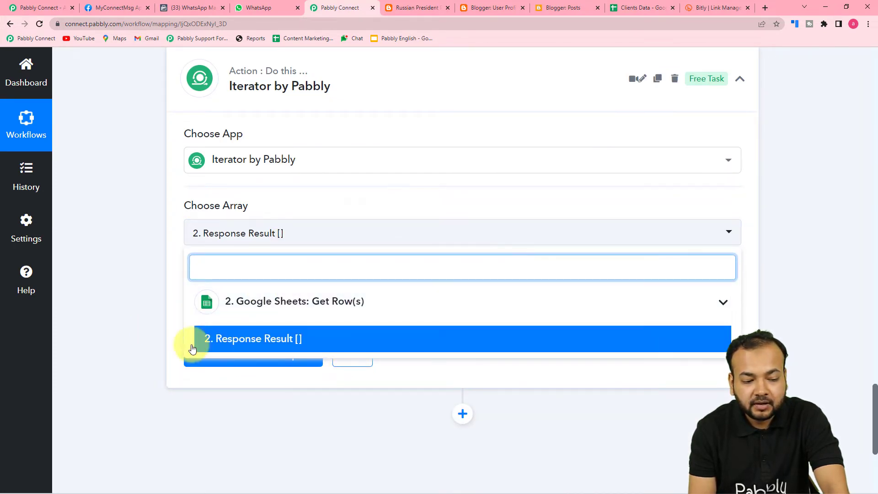
click(297, 341)
click(204, 355)
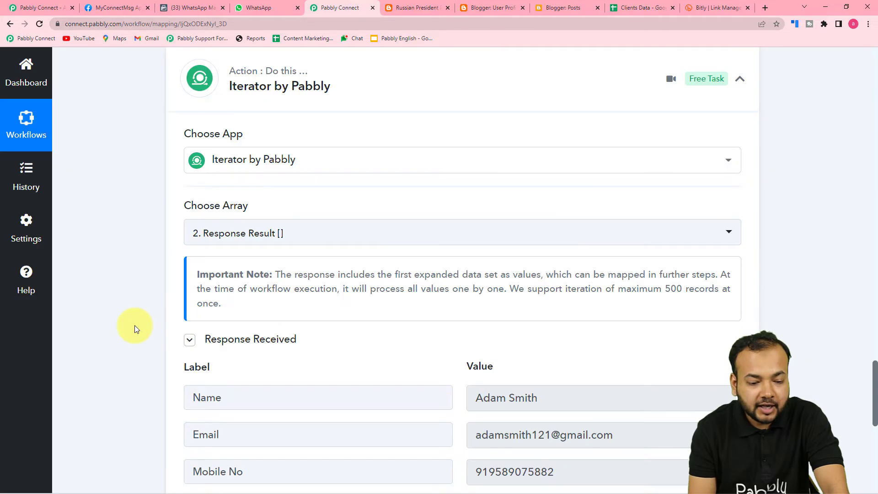
Step: Examine the Iterator's response fields and compare them with the Response Result of the Get Row(s) step
scroll(134, 325, down, 2)
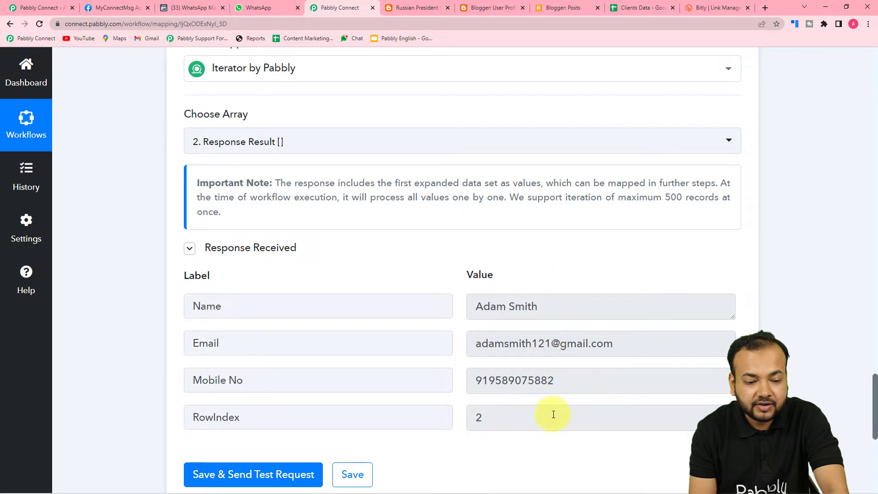
scroll(512, 425, up, 2)
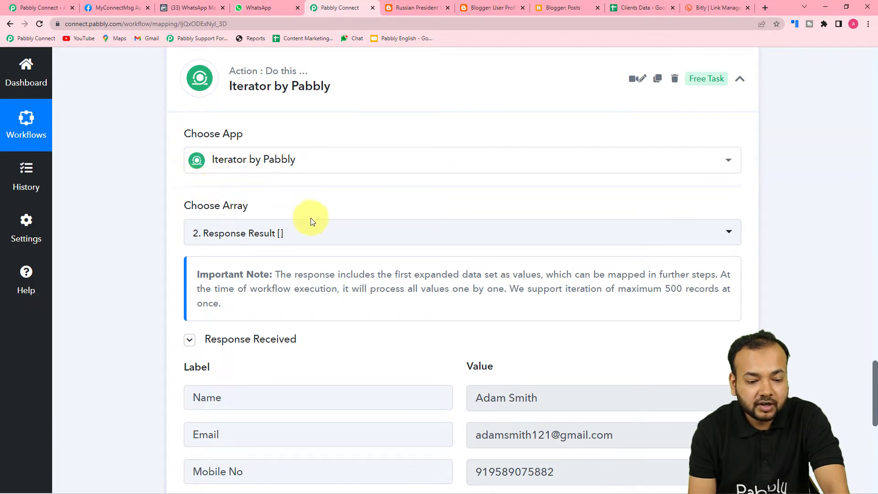
scroll(480, 337, down, 4)
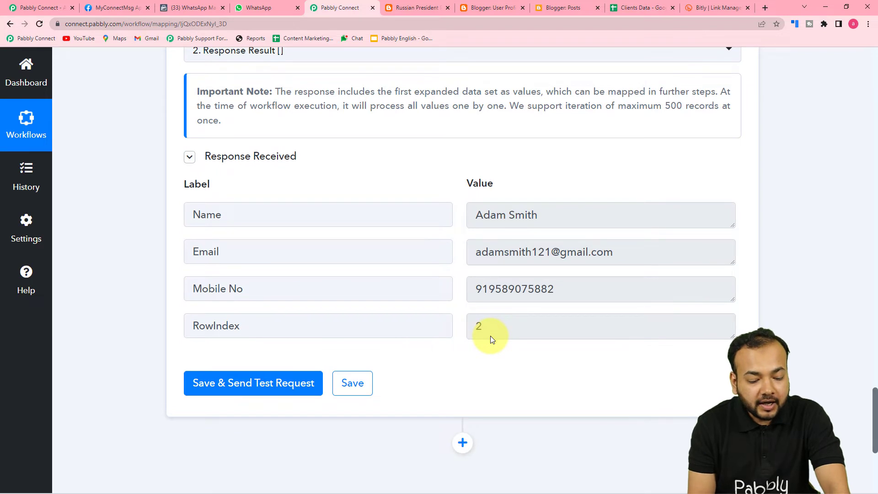
scroll(491, 338, down, 2)
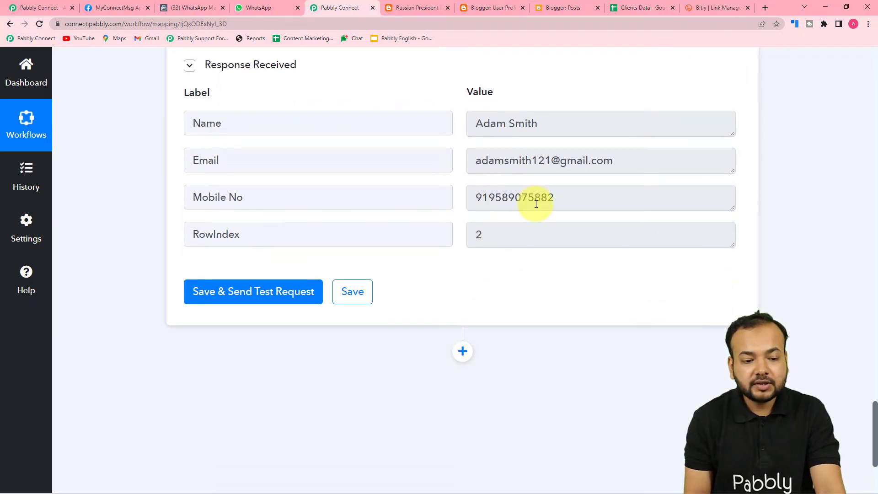
scroll(550, 296, down, 2)
scroll(551, 298, up, 7)
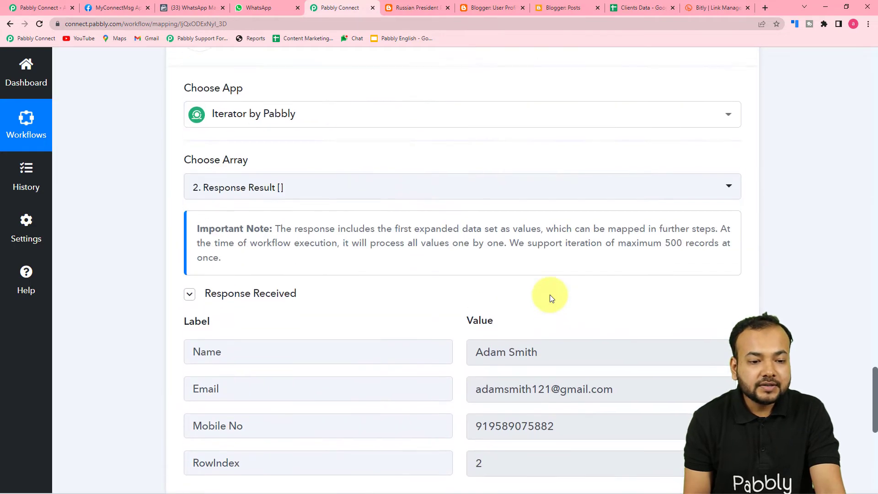
scroll(550, 320, up, 8)
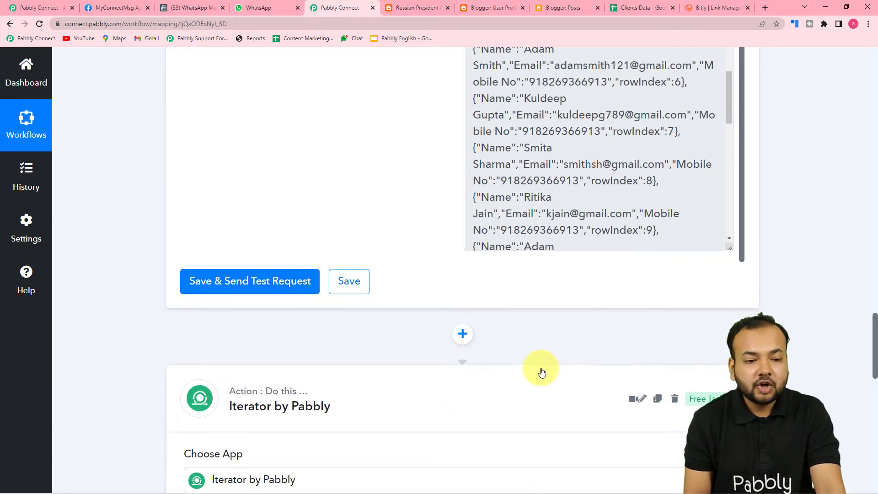
Step: Examine the post Url among the response fields of the Google Blogger trigger
scroll(337, 358, up, 3)
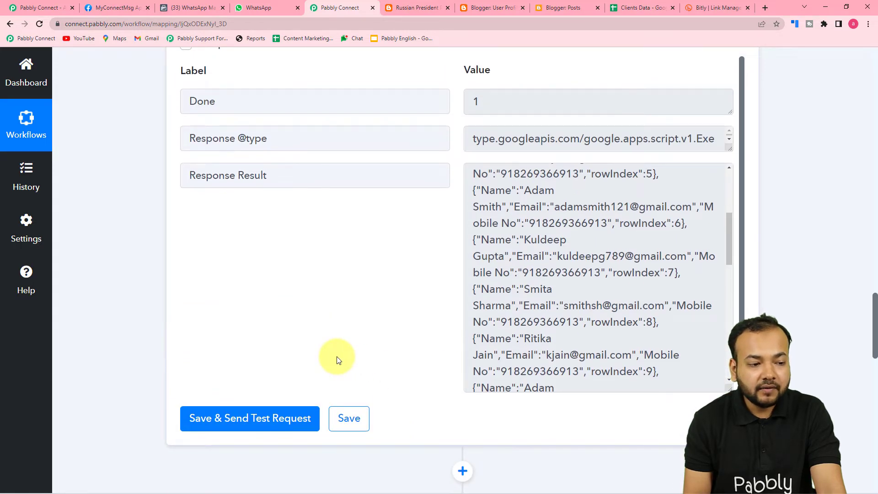
scroll(131, 291, up, 12)
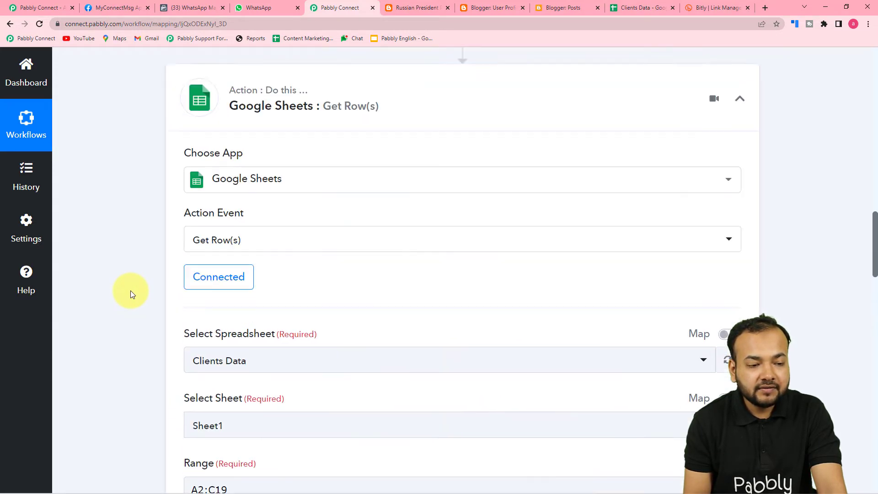
scroll(130, 290, up, 10)
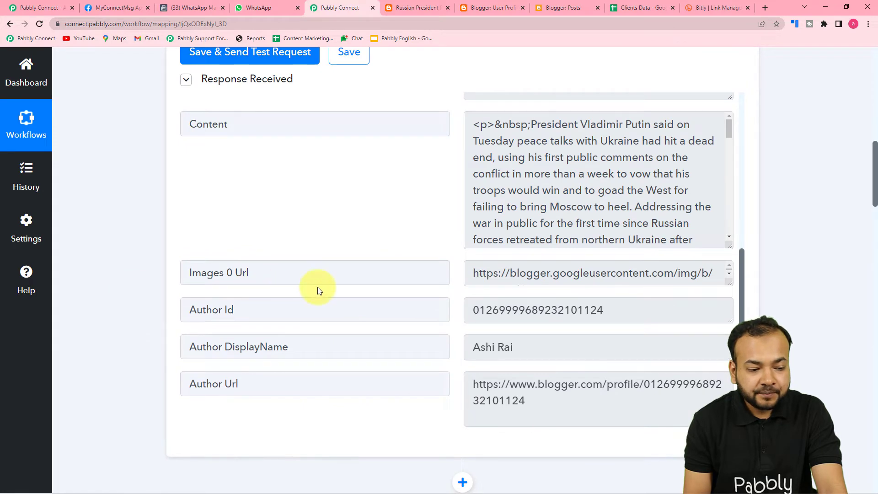
scroll(319, 294, up, 8)
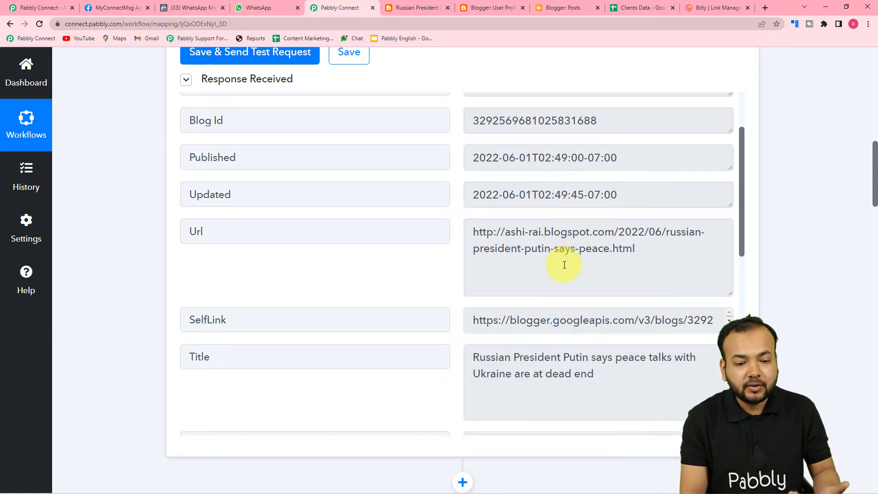
Step: Add a Bitly action after the Iterator step, with Shorten Link as its action event
scroll(120, 269, down, 9)
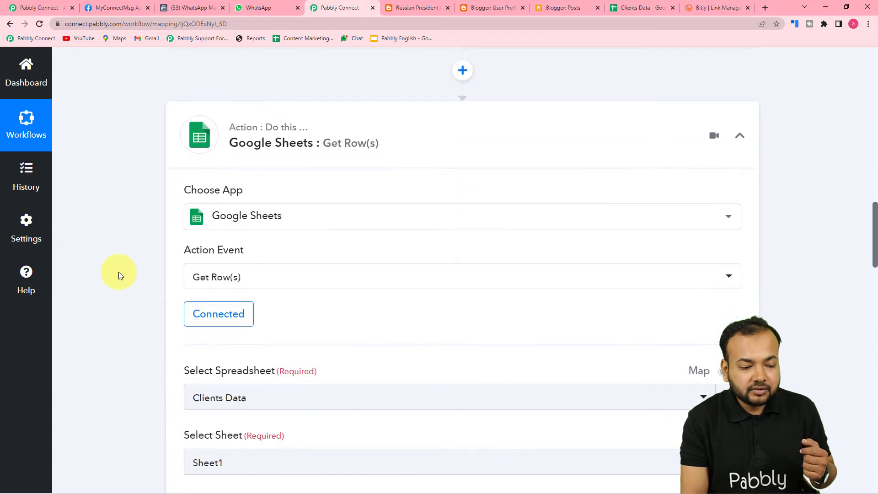
scroll(119, 272, down, 20)
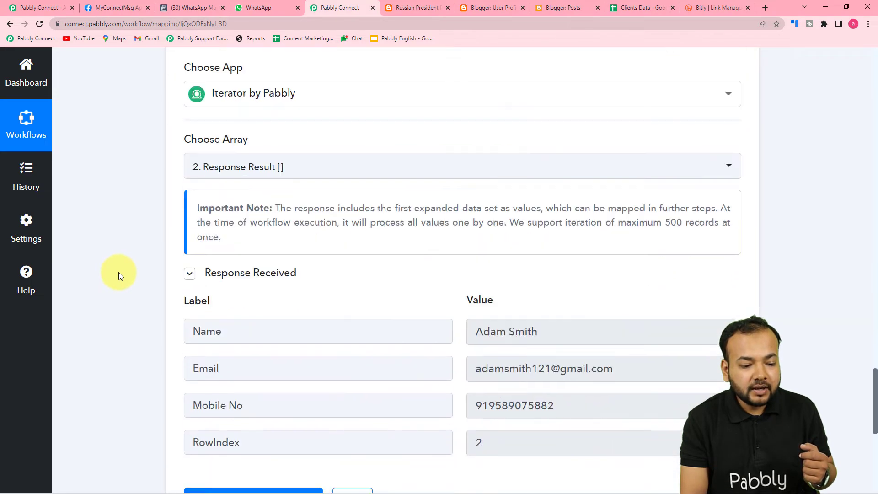
scroll(119, 273, down, 8)
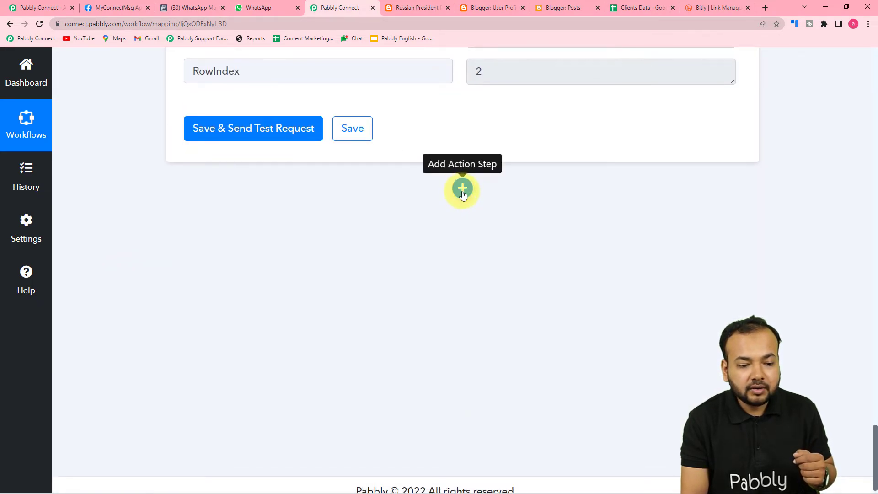
click(463, 192)
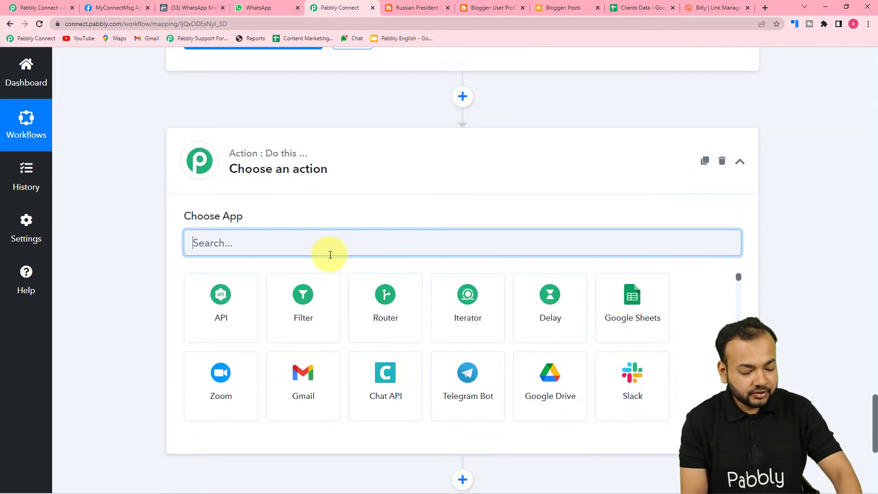
text(bity)
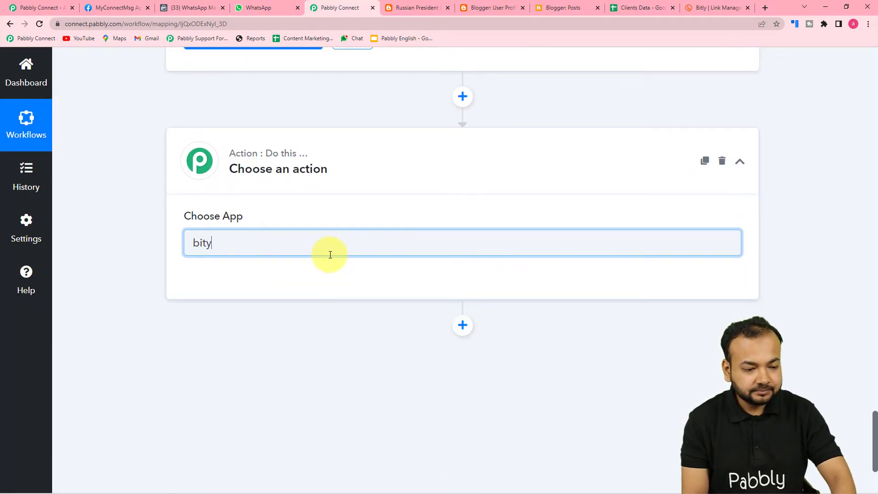
key(BackSpace)
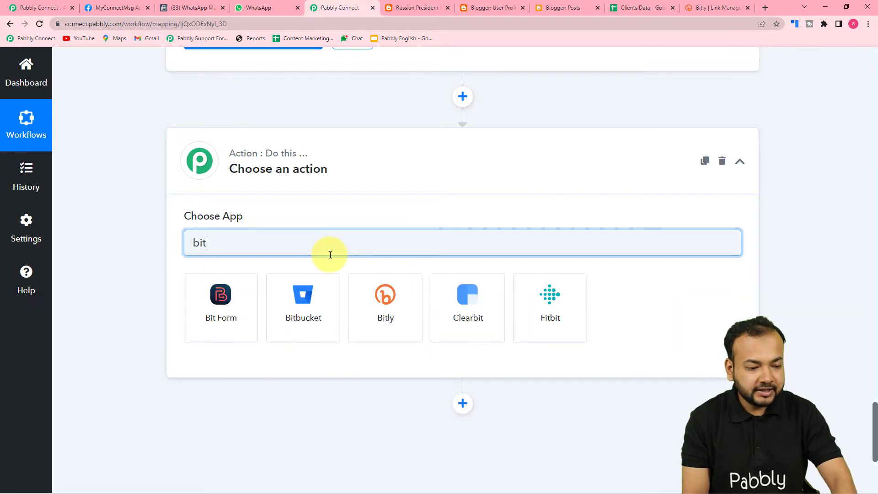
click(396, 326)
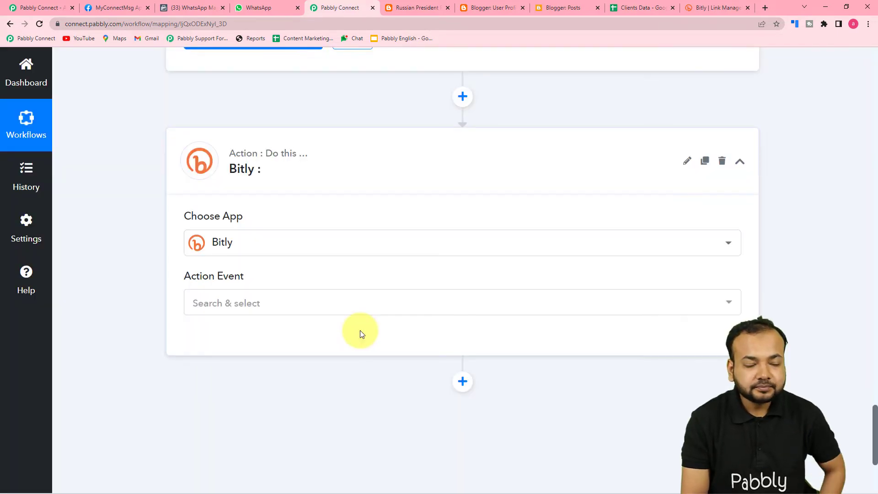
click(225, 304)
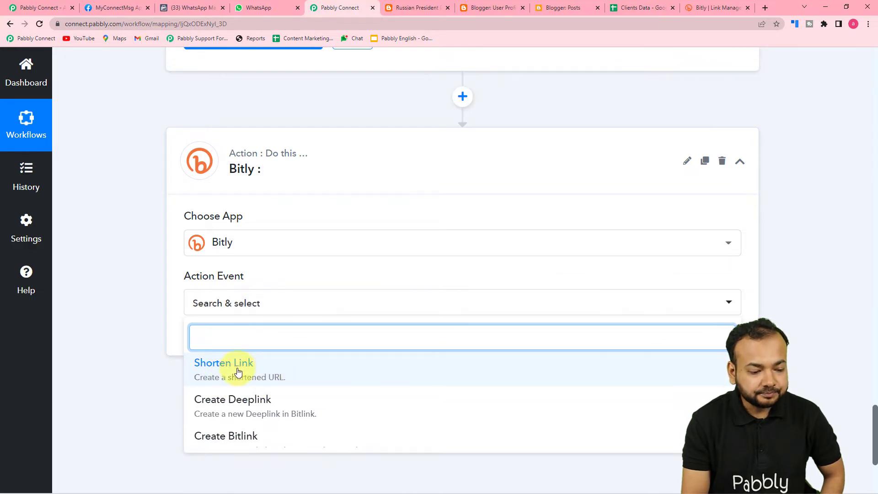
click(238, 371)
Step: Create a new Bitly connection for the Shorten Link action and allow Pabbly to access the Bitly account
click(219, 341)
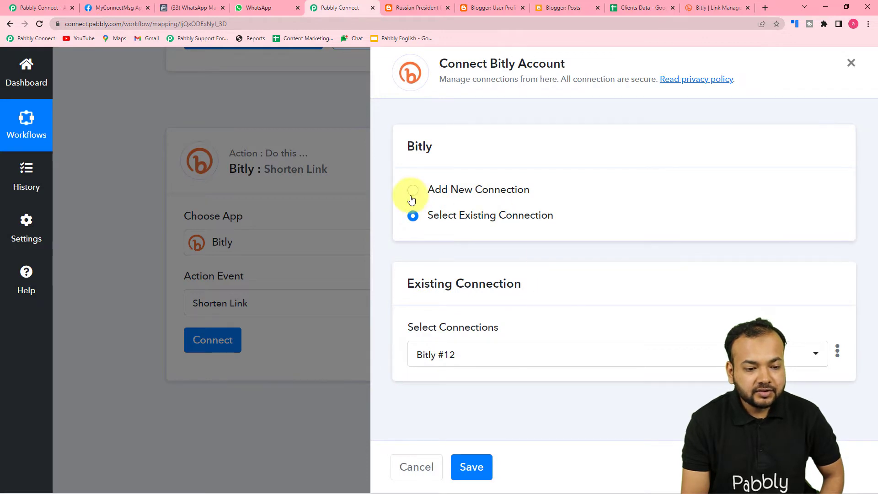
click(413, 190)
click(451, 336)
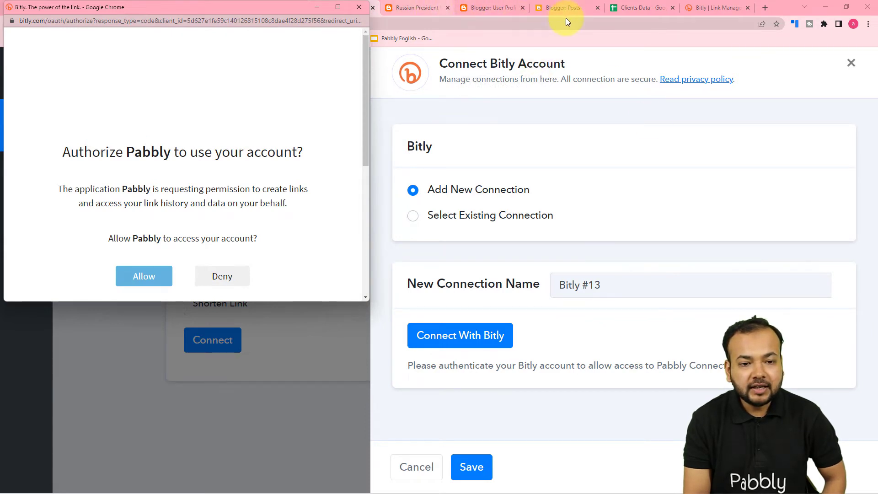
click(695, 12)
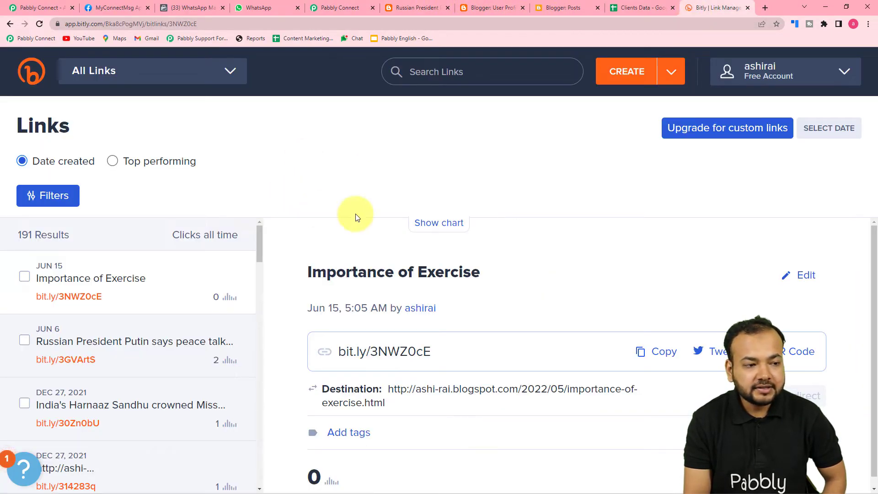
click(334, 8)
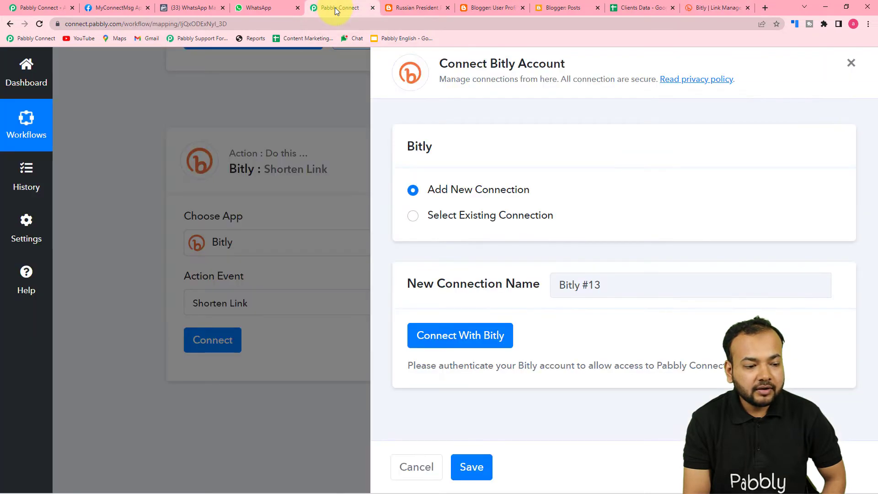
click(435, 339)
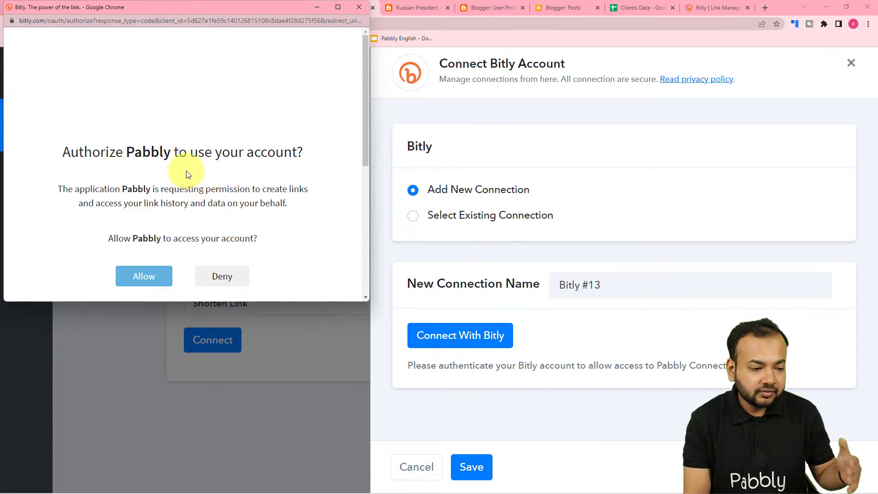
click(144, 276)
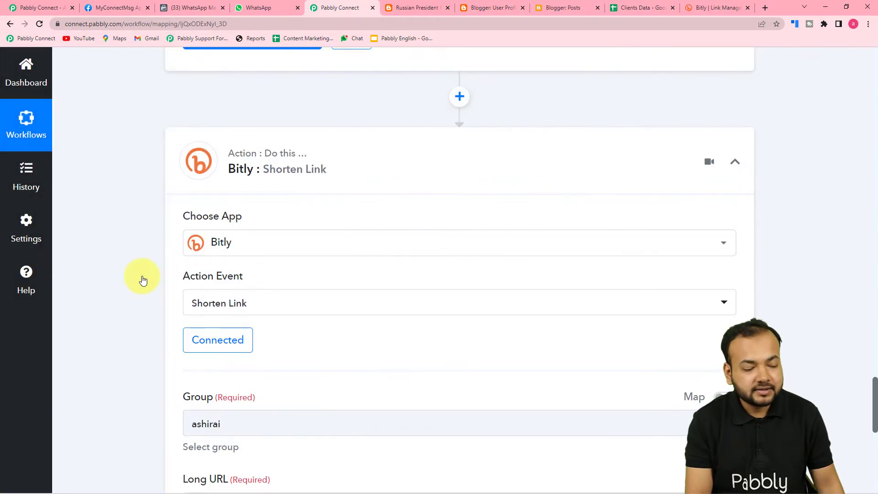
Step: Choose the Bitly account's own group as the Group of the Shorten Link action
scroll(142, 276, down, 5)
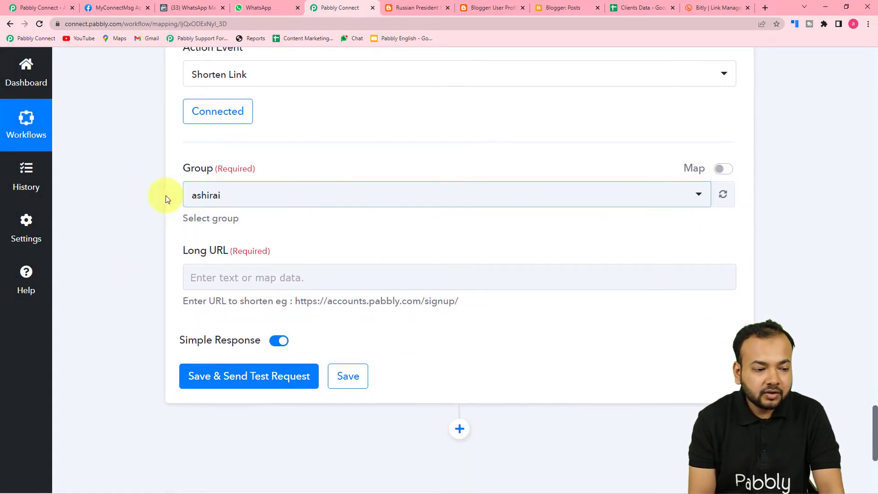
click(287, 201)
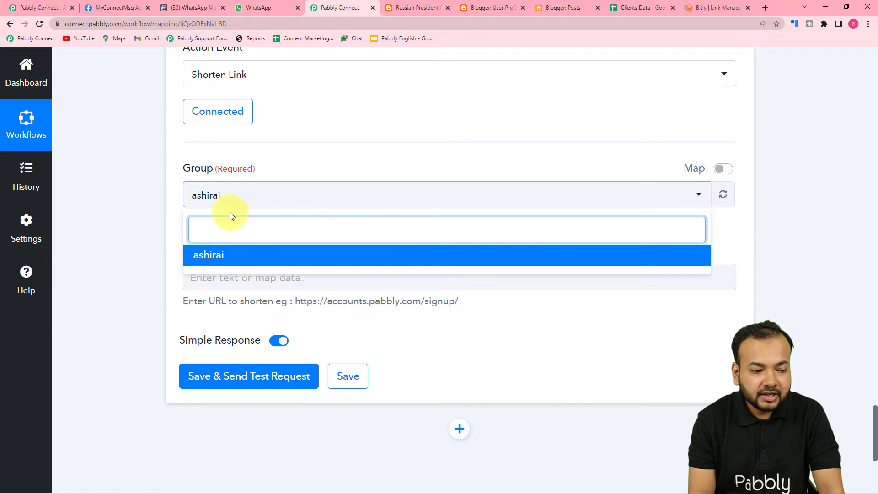
click(225, 257)
Step: Map the Long URL to the Google Blogger trigger's Url, save and send a test request, and check the shortened link's response
scroll(134, 212, down, 2)
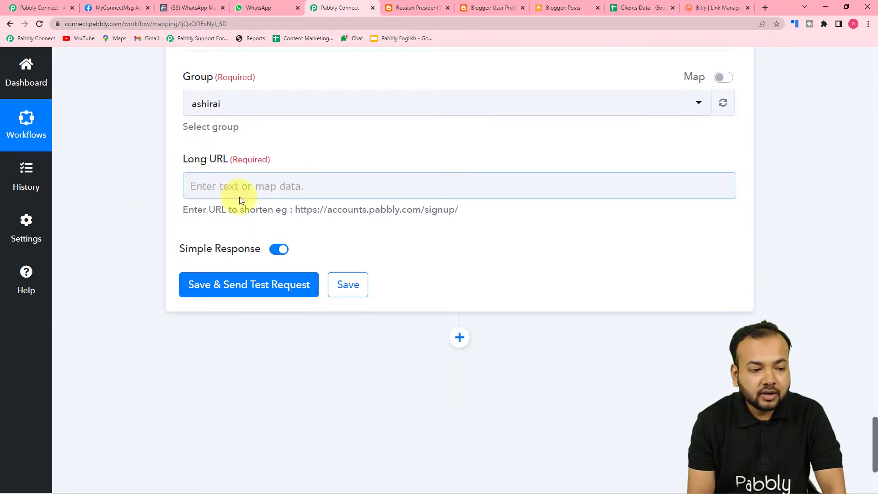
click(265, 186)
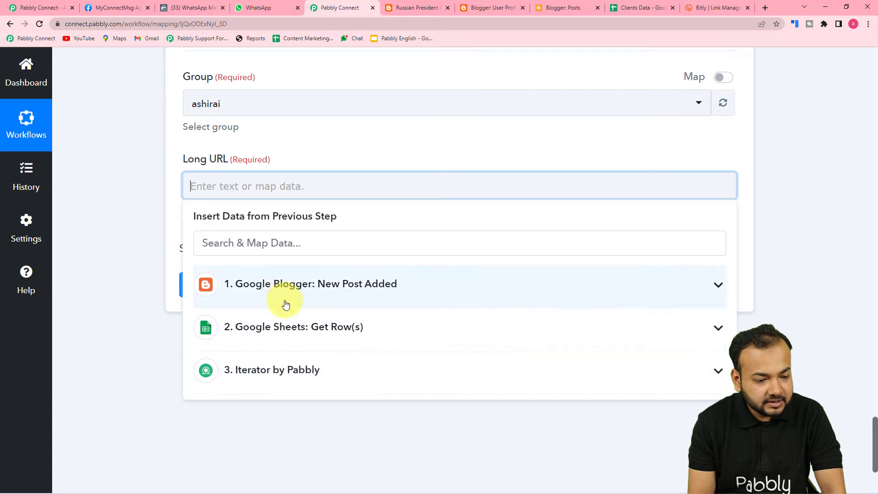
click(269, 296)
scroll(274, 361, down, 2)
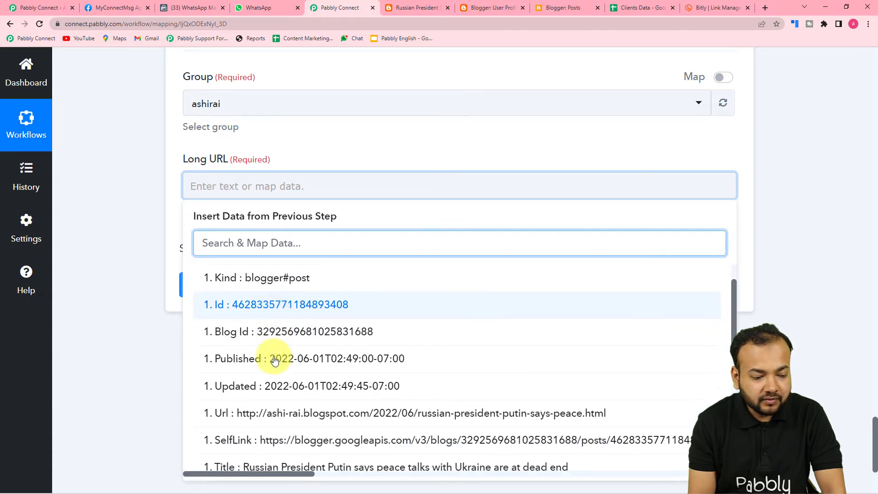
click(280, 368)
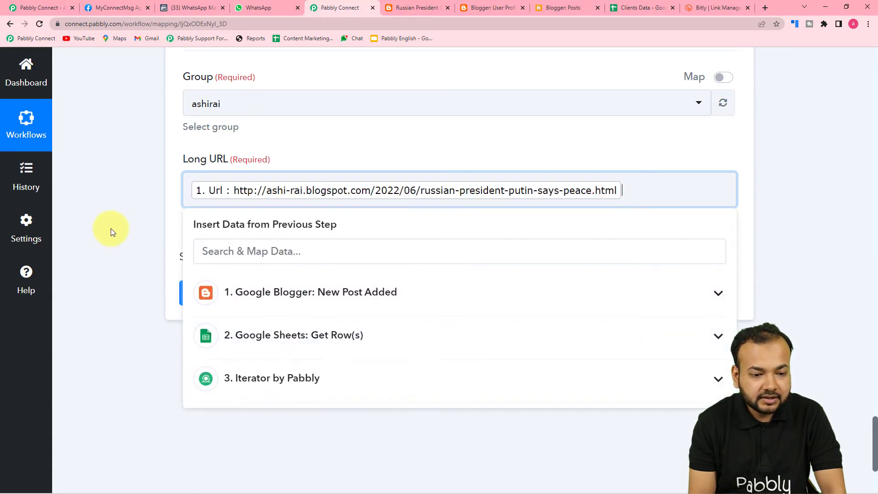
click(111, 228)
click(222, 297)
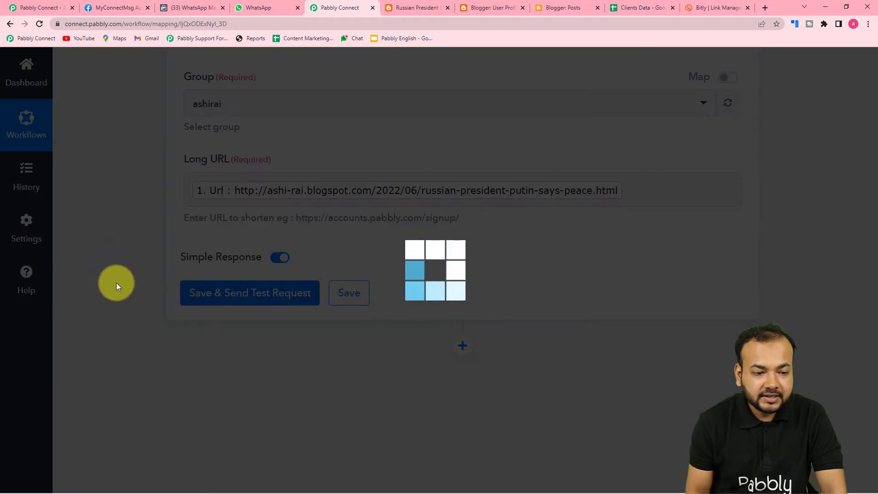
scroll(117, 282, down, 4)
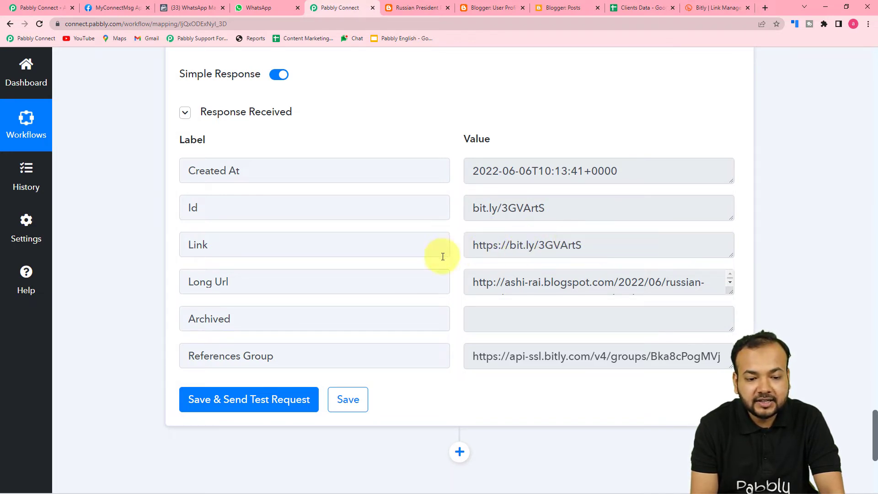
Step: Add another action after the Bitly step and choose WhatsApp Cloud API as its app
scroll(141, 269, down, 6)
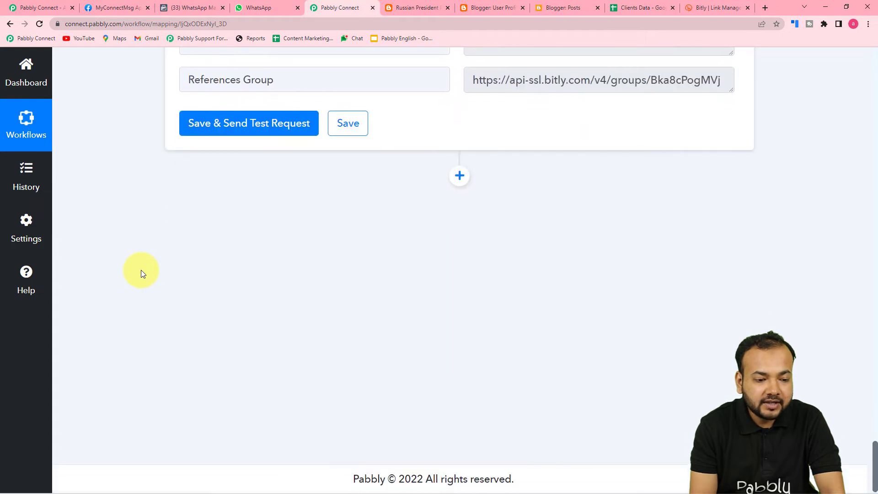
click(459, 175)
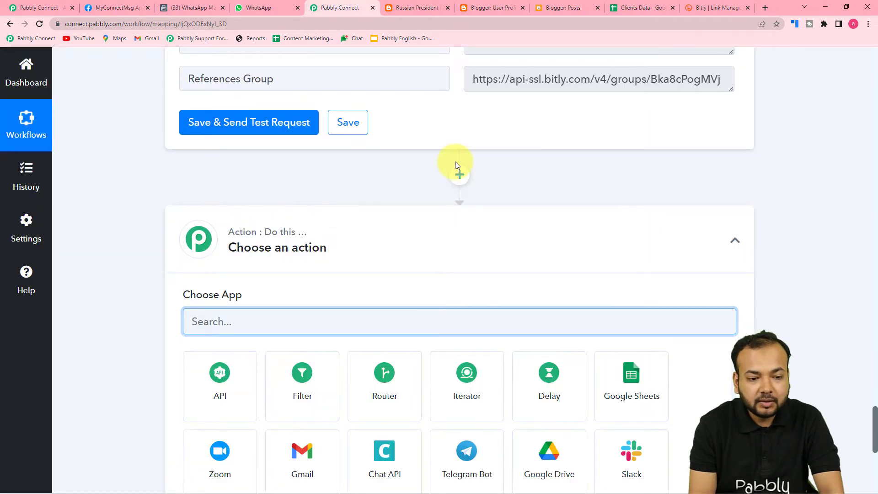
scroll(363, 205, down, 2)
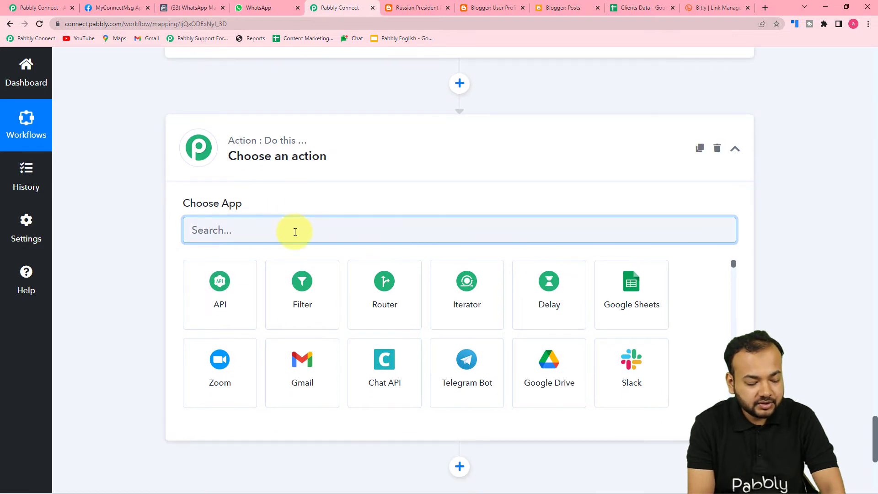
text(wh)
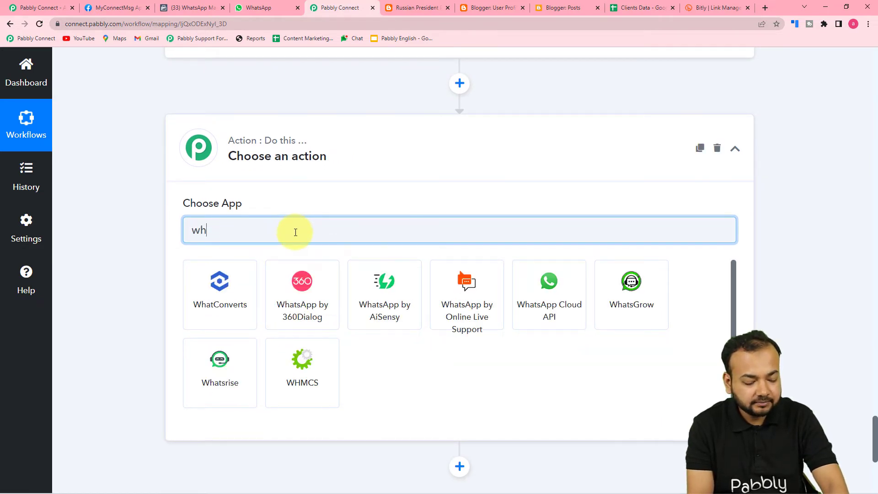
text(ats)
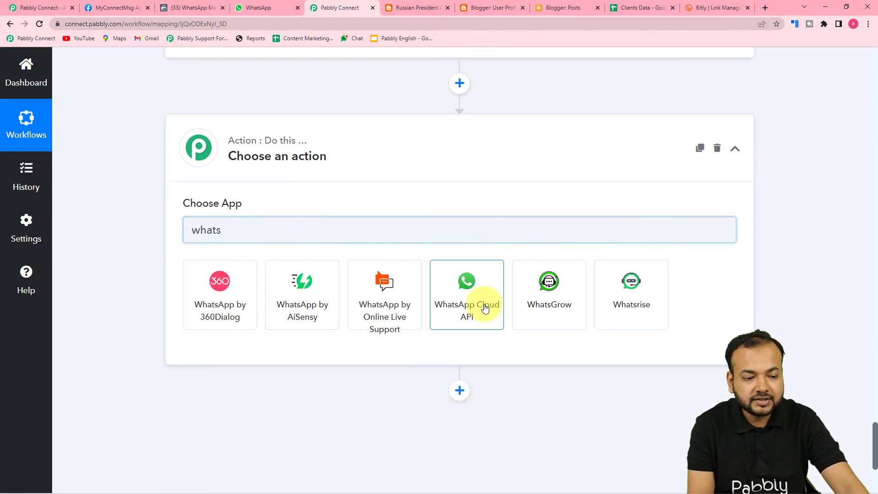
click(486, 309)
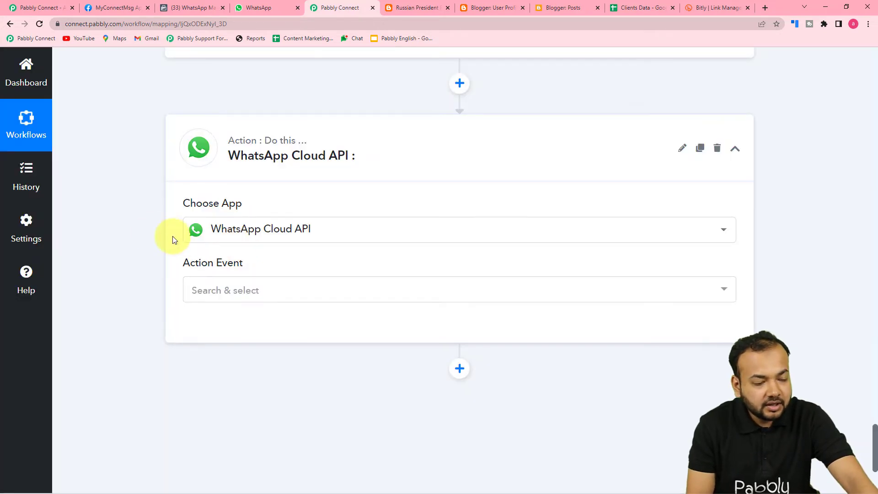
scroll(122, 229, down, 1)
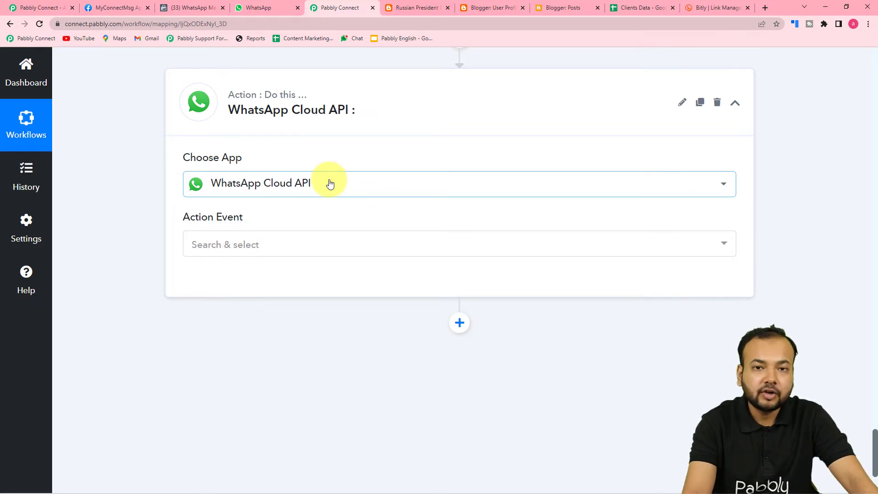
scroll(330, 183, down, 1)
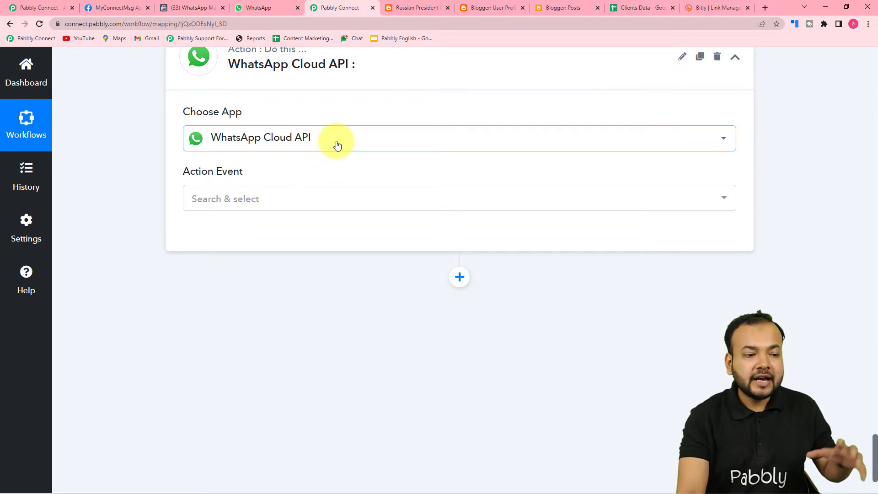
scroll(221, 166, down, 1)
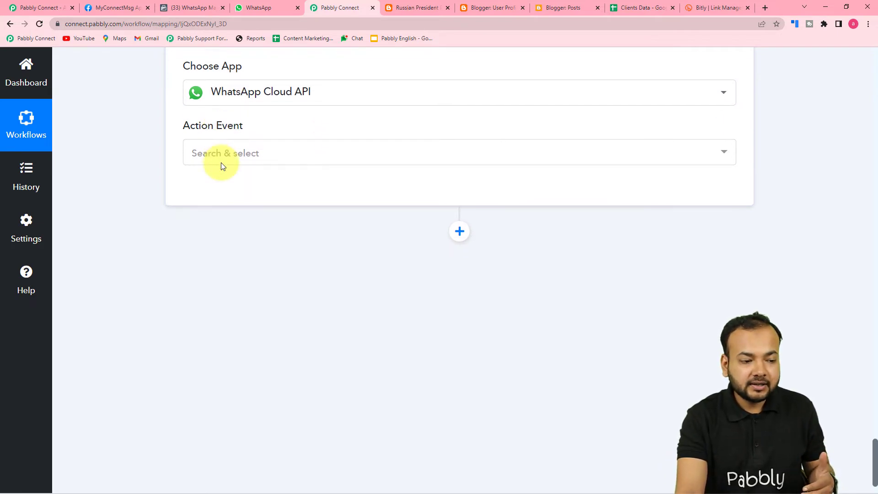
Step: Set the WhatsApp Cloud API action event to Send Template Message and start adding a new connection
click(214, 161)
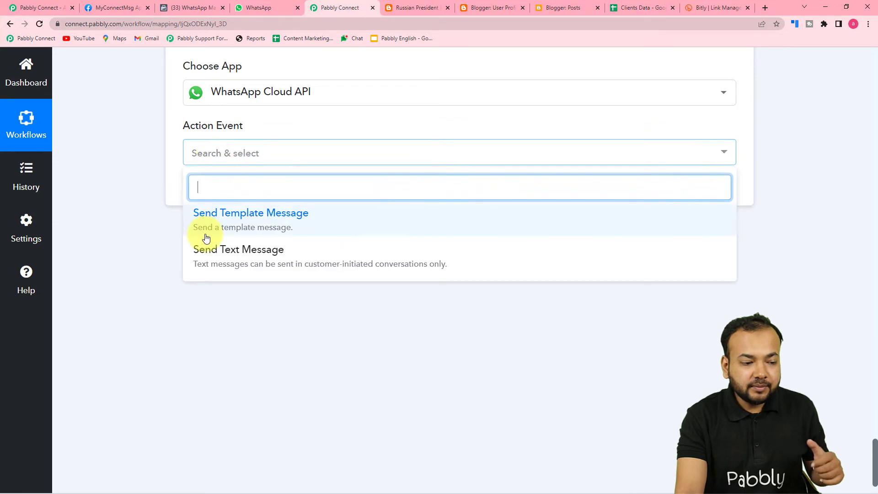
click(215, 219)
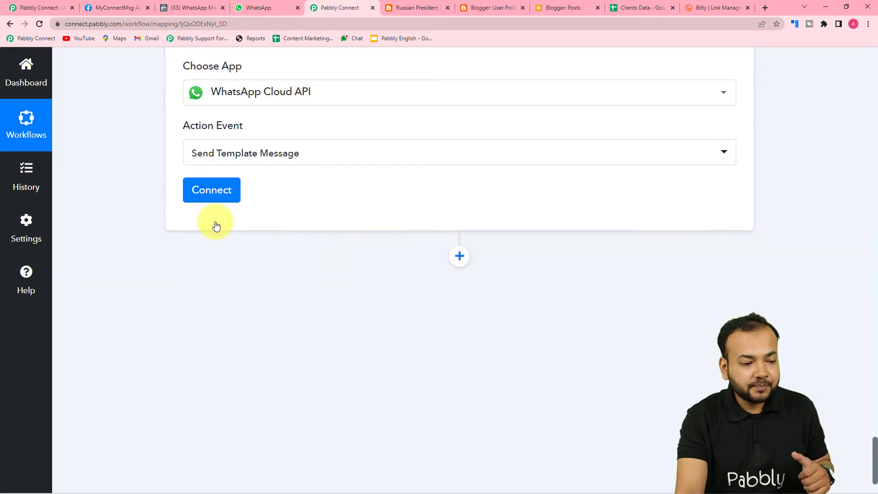
click(217, 195)
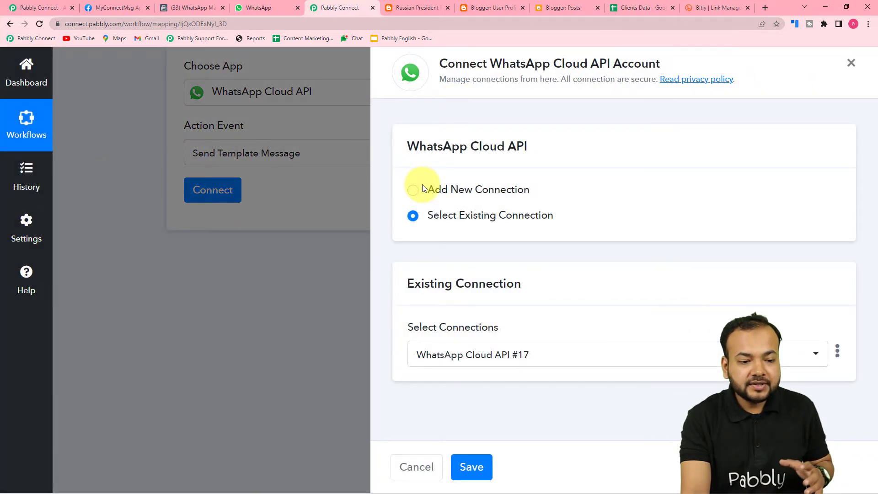
click(413, 192)
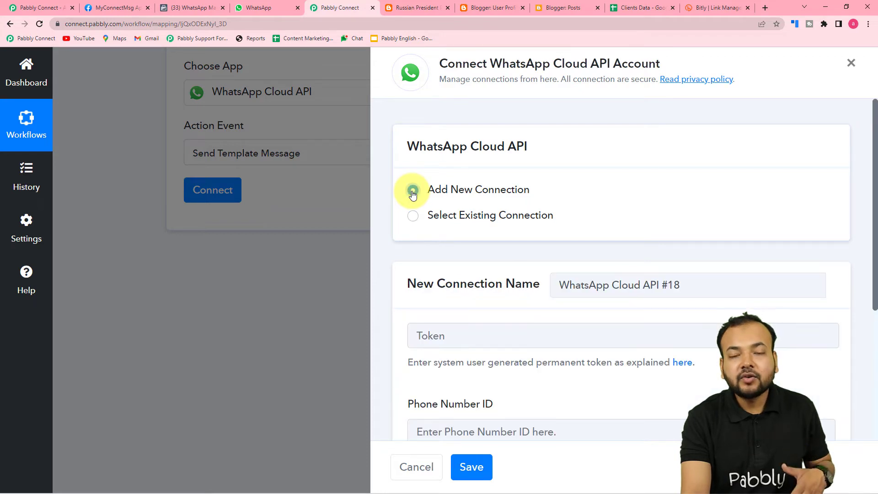
Step: Name the new connection "Frist WhatsApp Cloud API #18"
scroll(425, 198, down, 1)
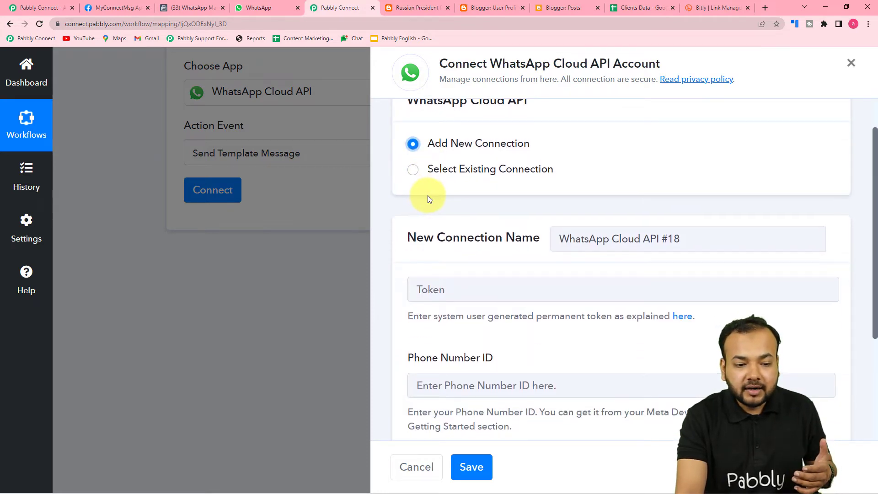
scroll(427, 196, down, 1)
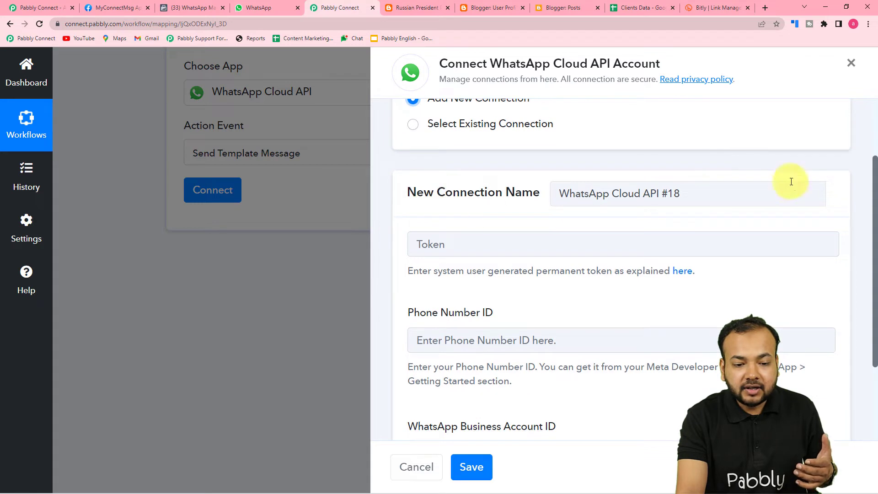
click(707, 193)
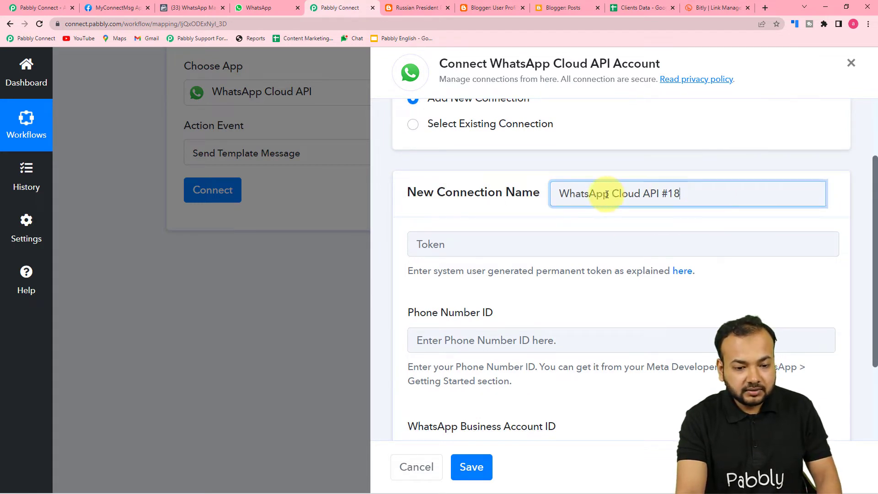
click(559, 193)
text(Firts)
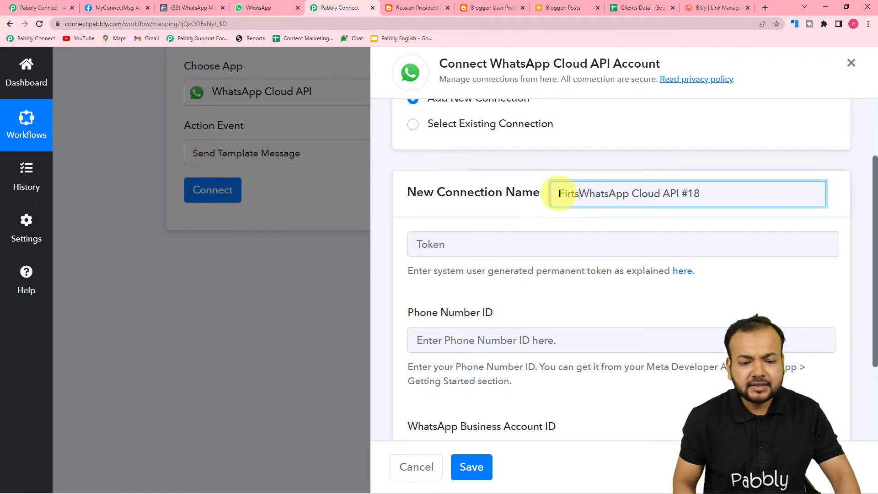
key(BackSpace)
key(BackSpace)
key(BackSpace)
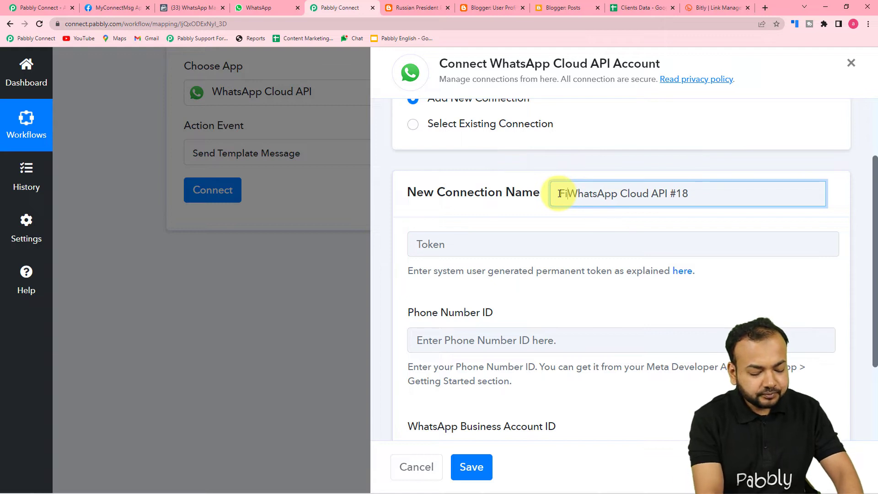
text(rist)
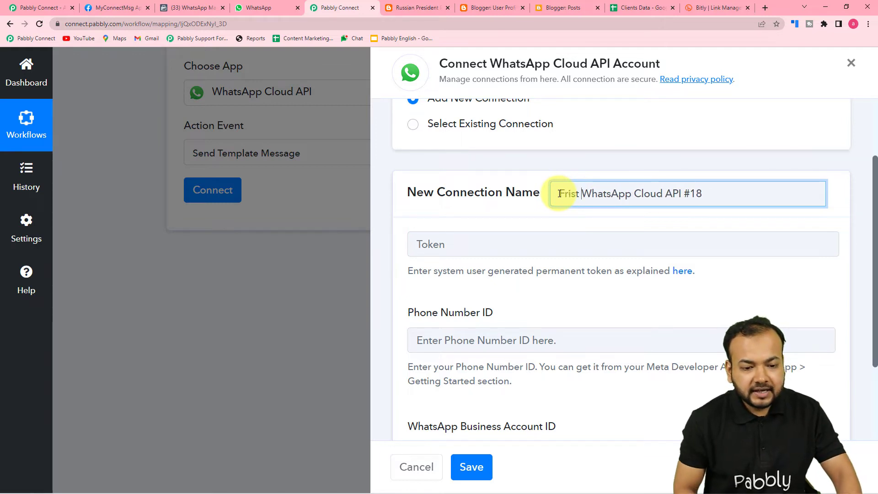
click(532, 166)
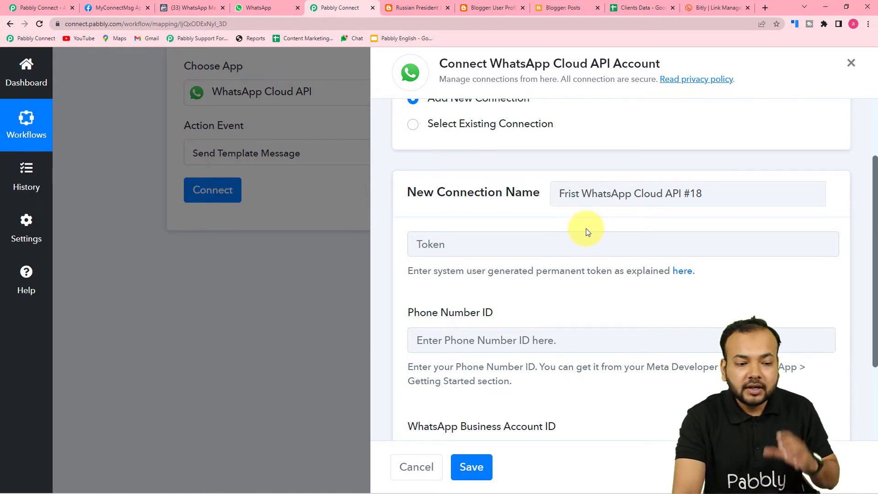
Step: Review the required connection fields, then open the linked Pabbly forum guide and read through the WhatsApp Cloud API setup and permanent token instructions
scroll(586, 229, down, 3)
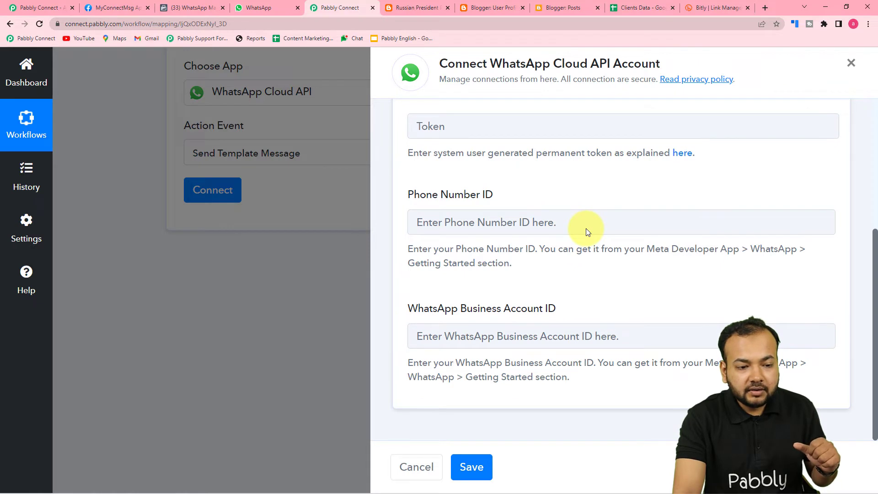
scroll(586, 229, up, 1)
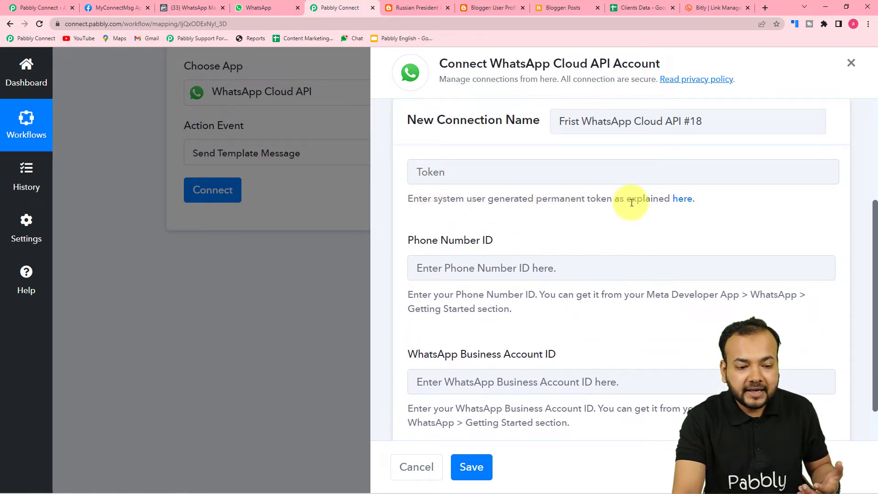
scroll(631, 202, down, 1)
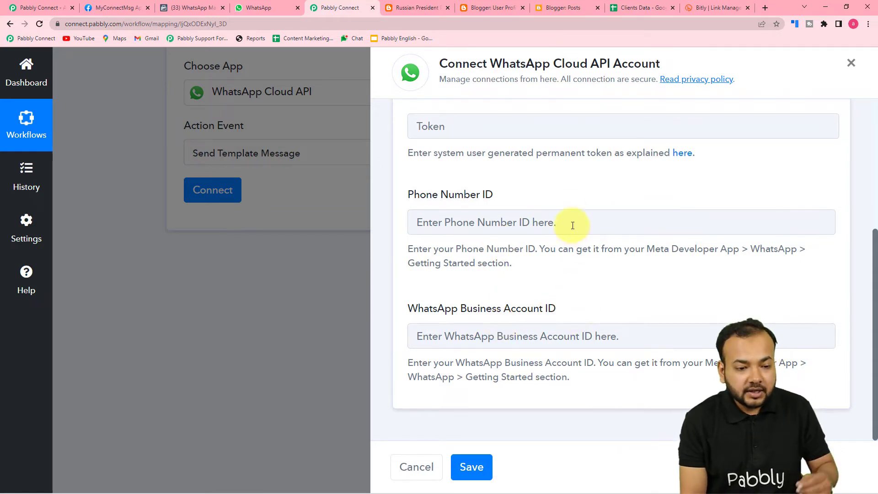
click(678, 159)
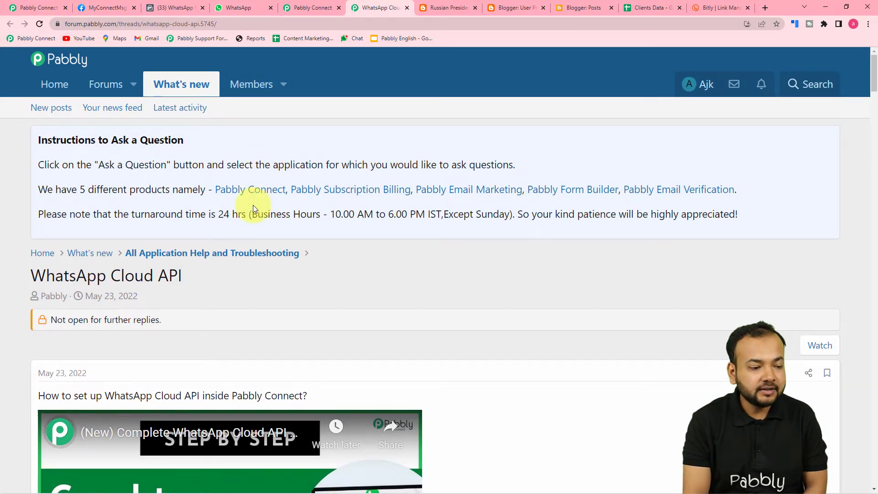
scroll(253, 205, down, 6)
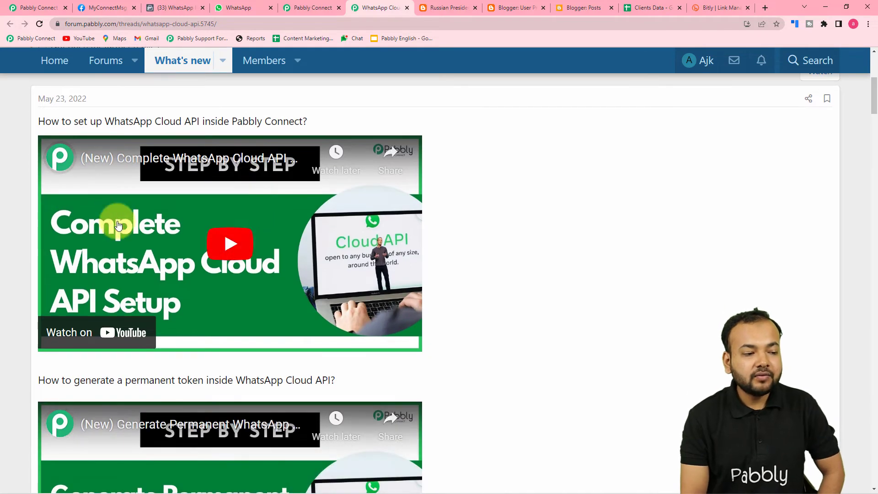
scroll(118, 224, down, 4)
scroll(119, 219, up, 5)
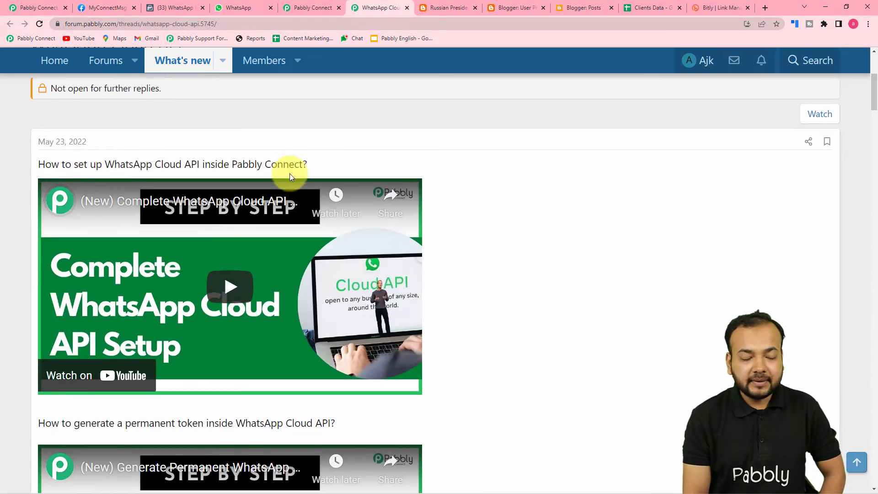
scroll(289, 178, down, 2)
scroll(290, 178, down, 5)
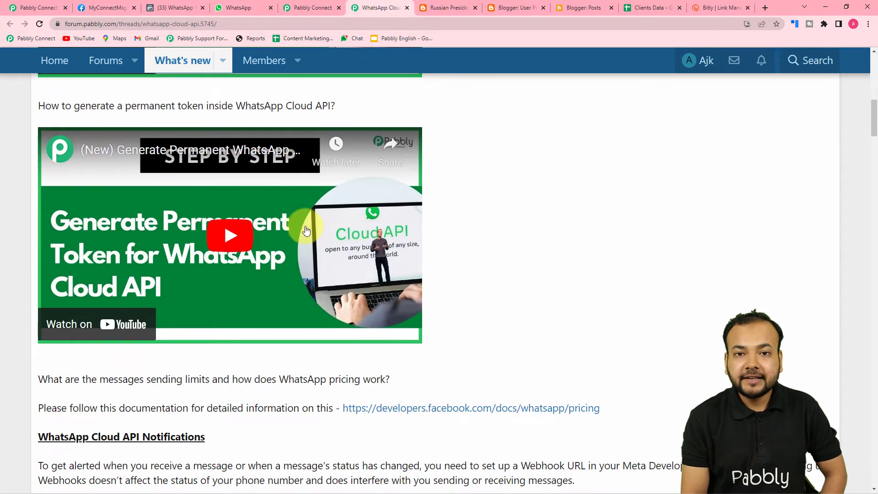
scroll(311, 245, down, 7)
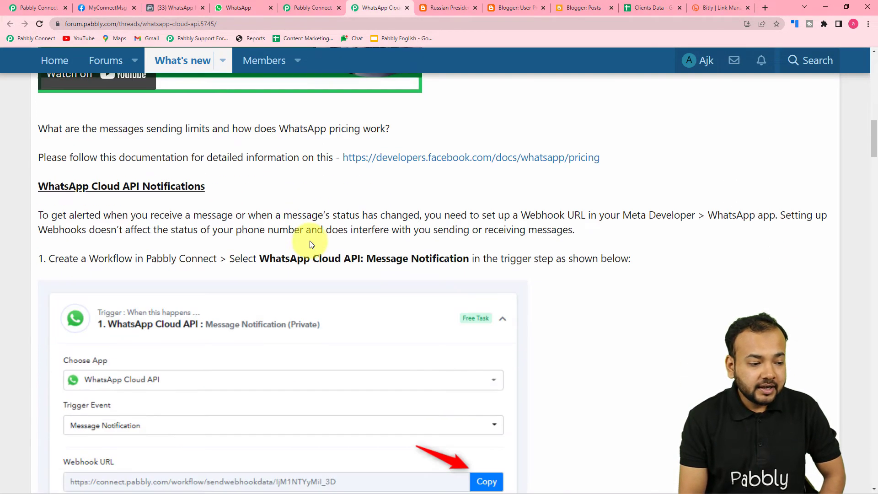
scroll(310, 243, down, 5)
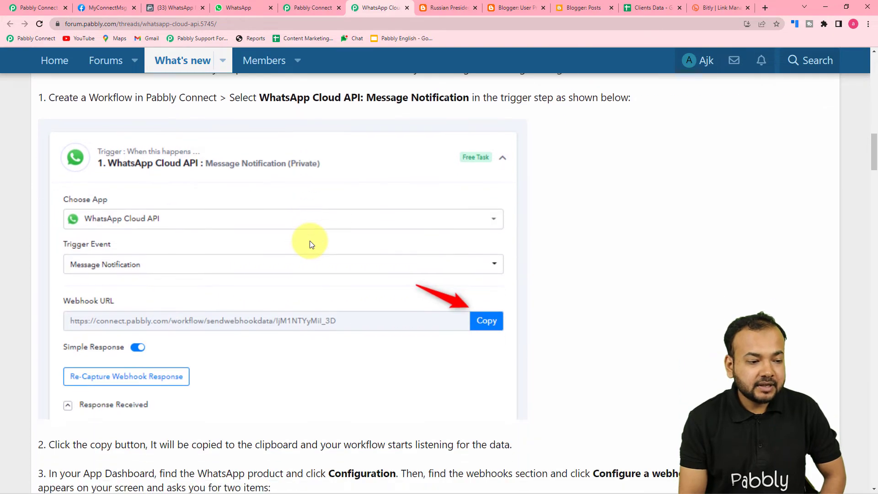
scroll(310, 243, down, 12)
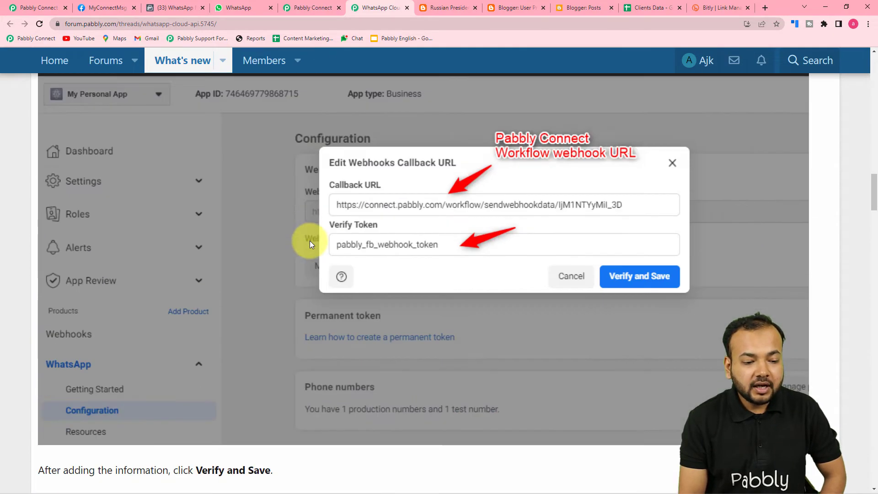
scroll(309, 241, down, 16)
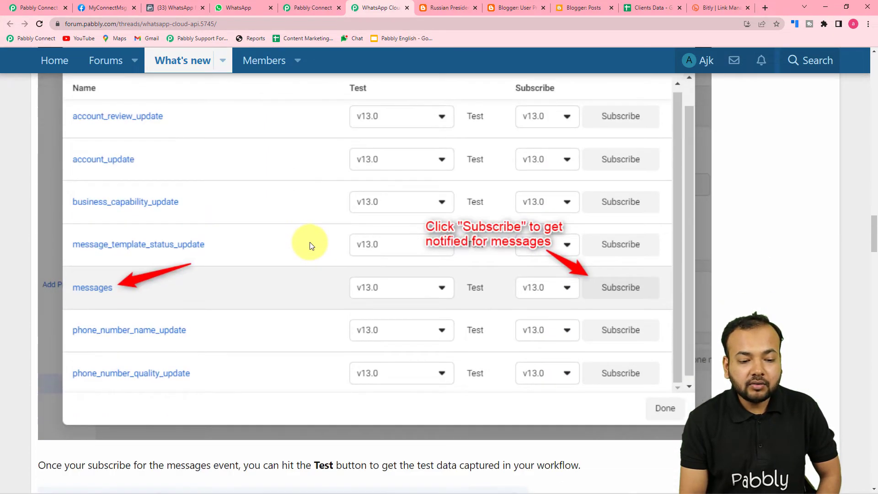
scroll(309, 243, down, 13)
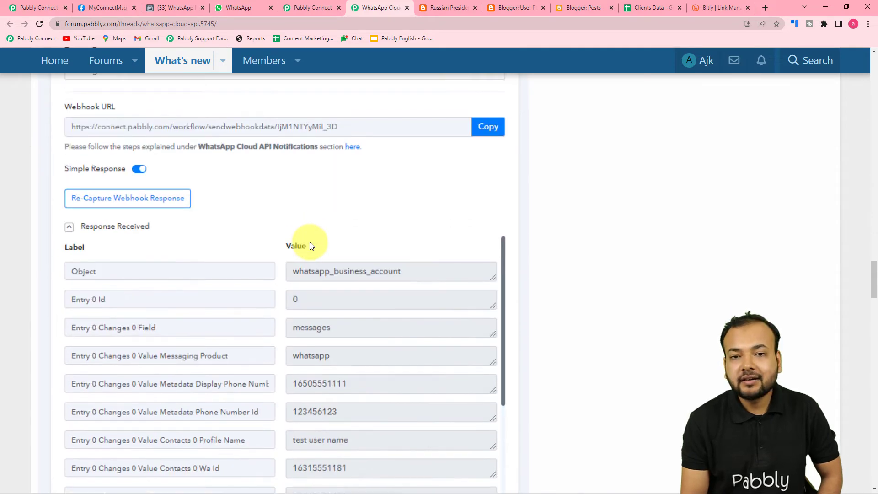
scroll(309, 246, down, 4)
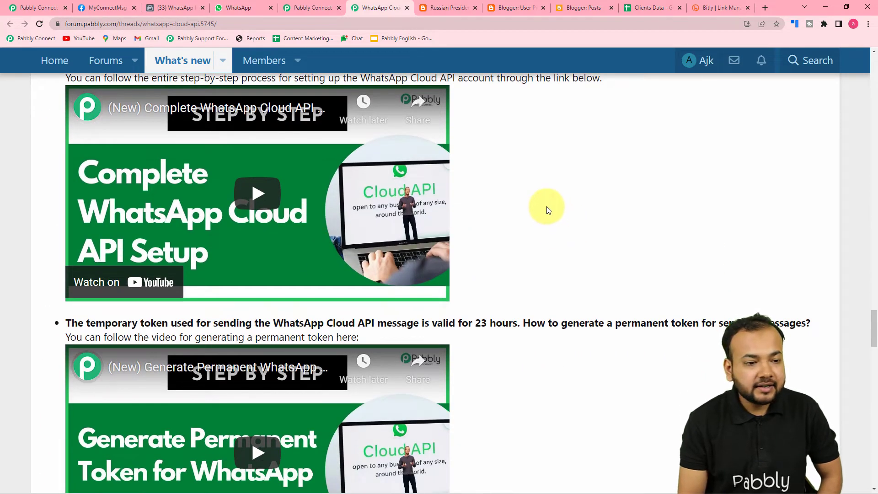
Step: Recheck the connection fields and find the access token, Phone number ID and WhatsApp Business Account ID on Meta for Developers' WhatsApp Getting Started page
click(302, 8)
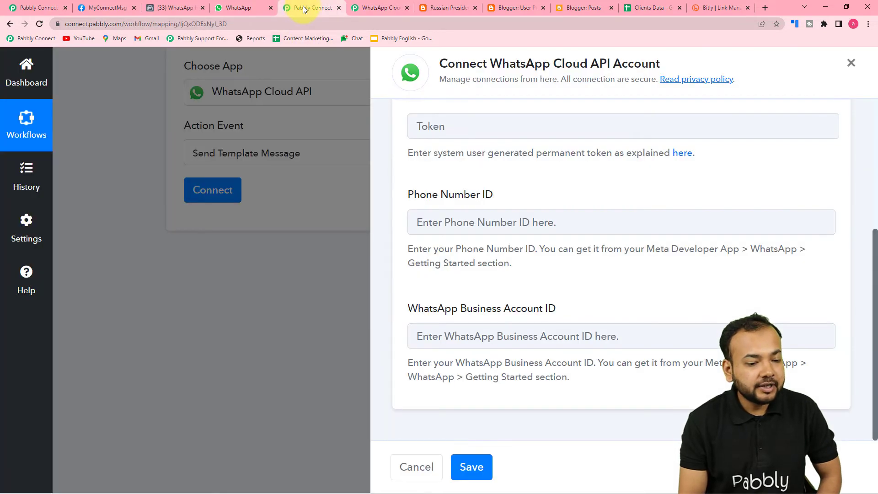
scroll(530, 175, up, 2)
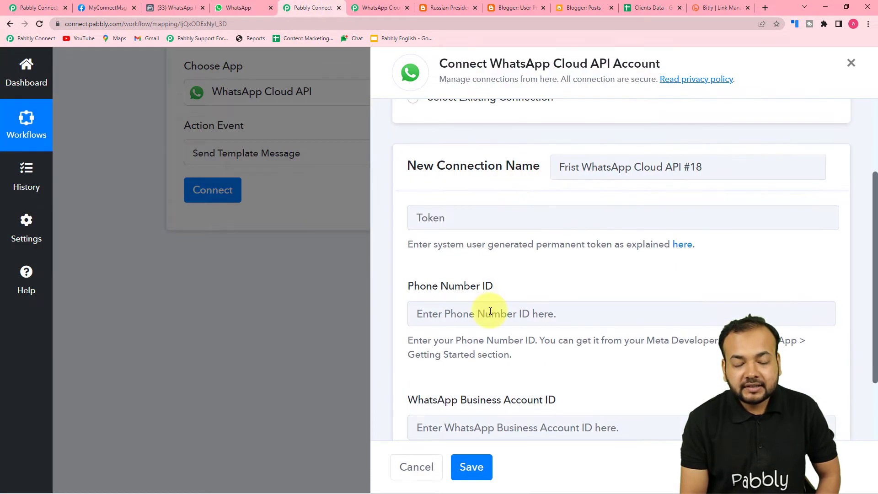
scroll(490, 311, down, 2)
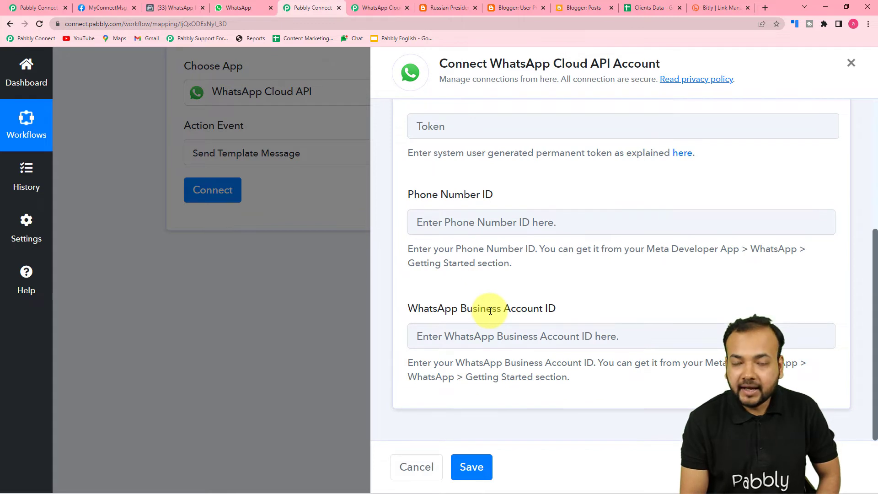
click(106, 8)
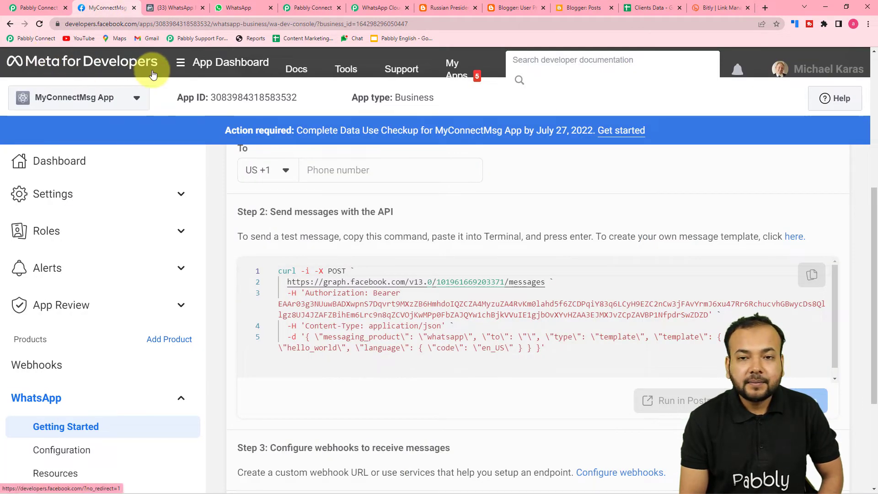
scroll(117, 198, down, 1)
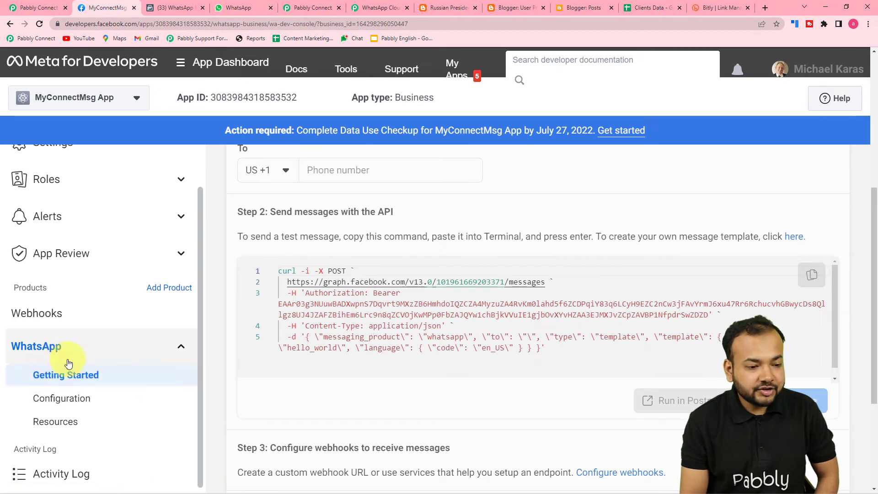
scroll(860, 270, up, 6)
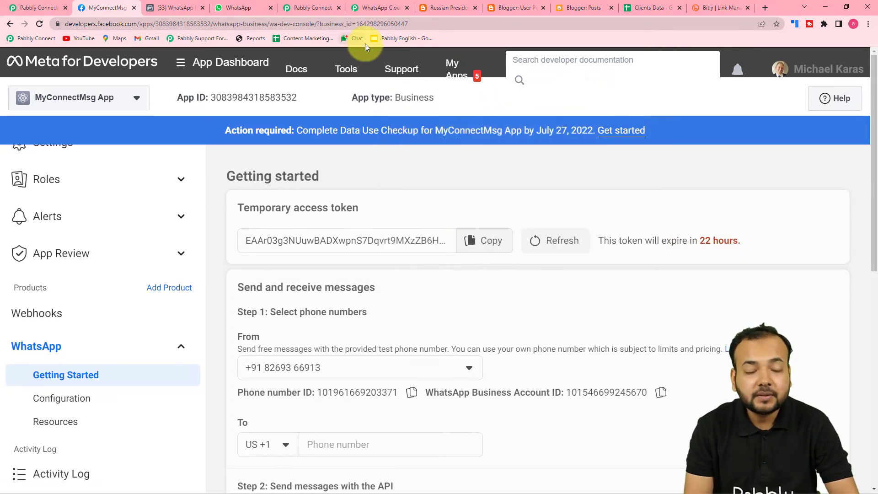
Step: Look up the permanent token video in the forum guide, then return to Pabbly Connect and review the empty connection credential fields
click(298, 7)
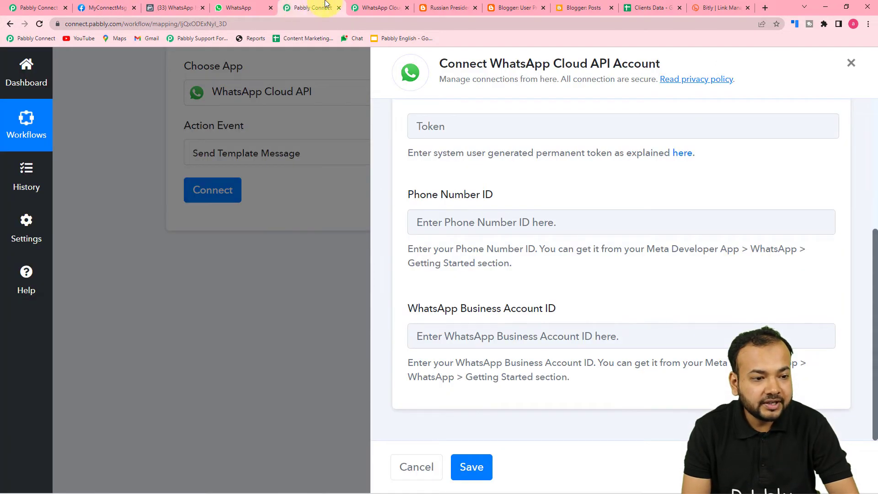
click(380, 8)
scroll(490, 397, down, 3)
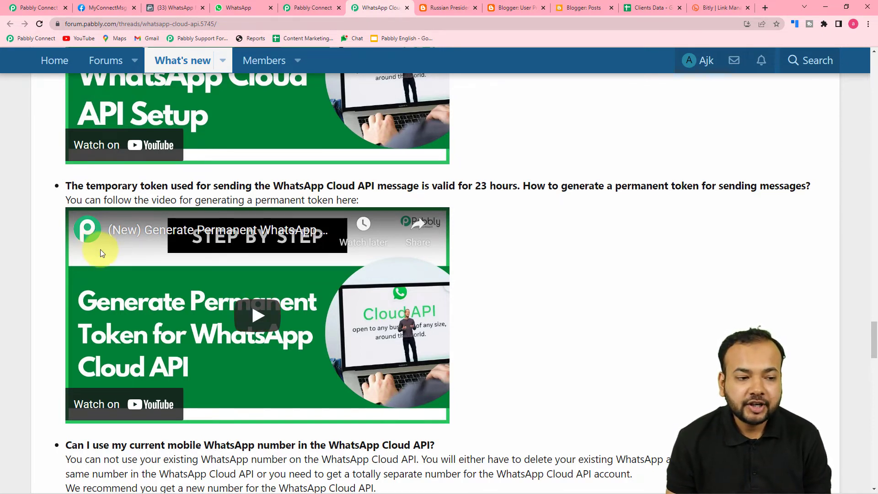
click(315, 8)
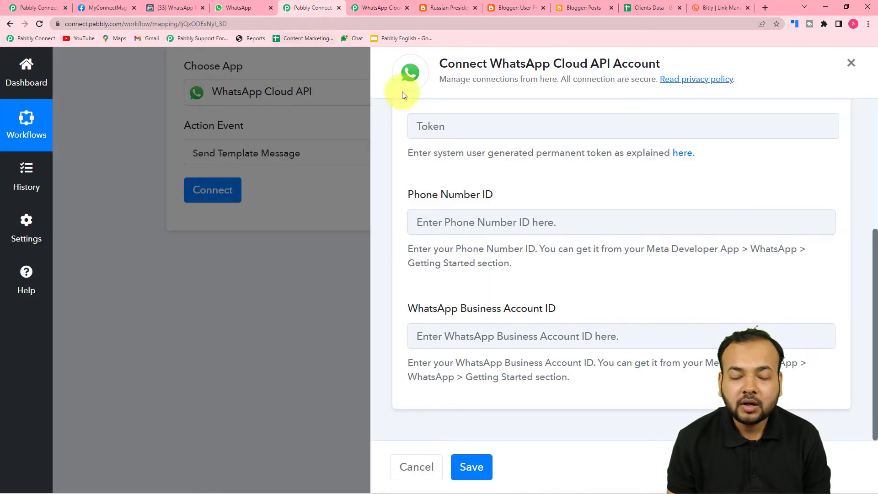
scroll(528, 188, up, 2)
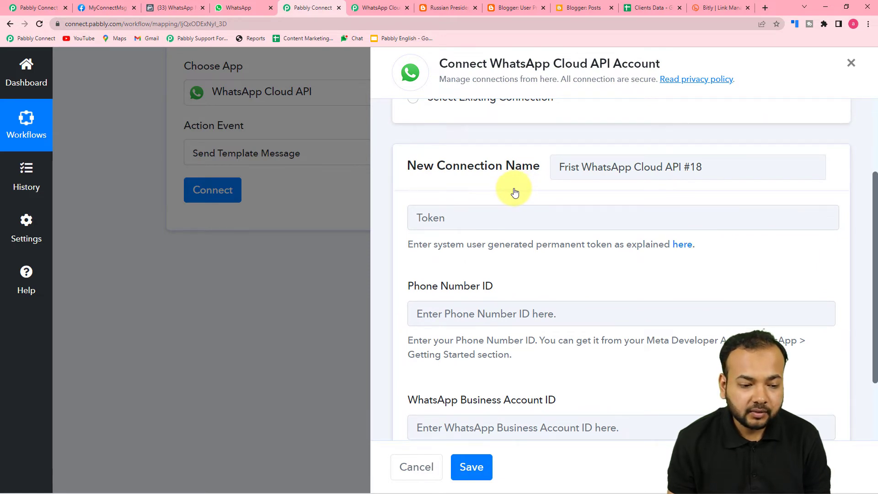
scroll(508, 195, down, 2)
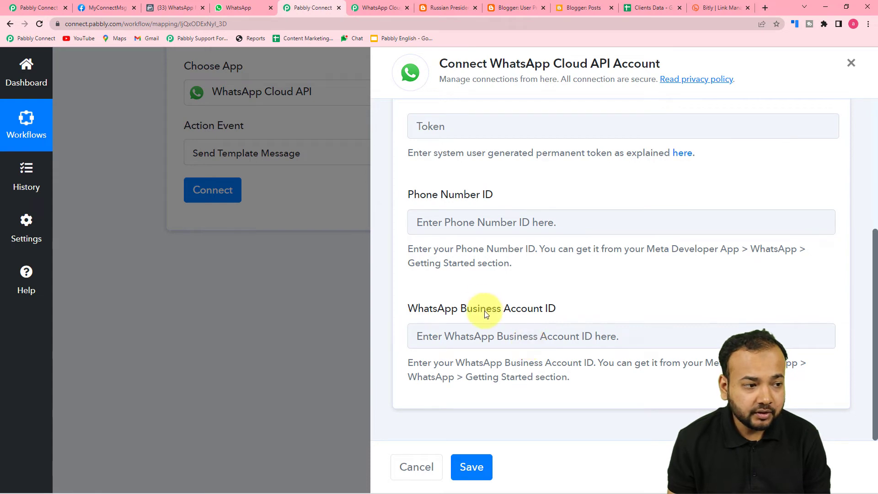
Step: Copy the Phone number ID from Meta for Developers' WhatsApp Getting Started page into the new connection's Phone Number ID in Pabbly Connect
click(171, 5)
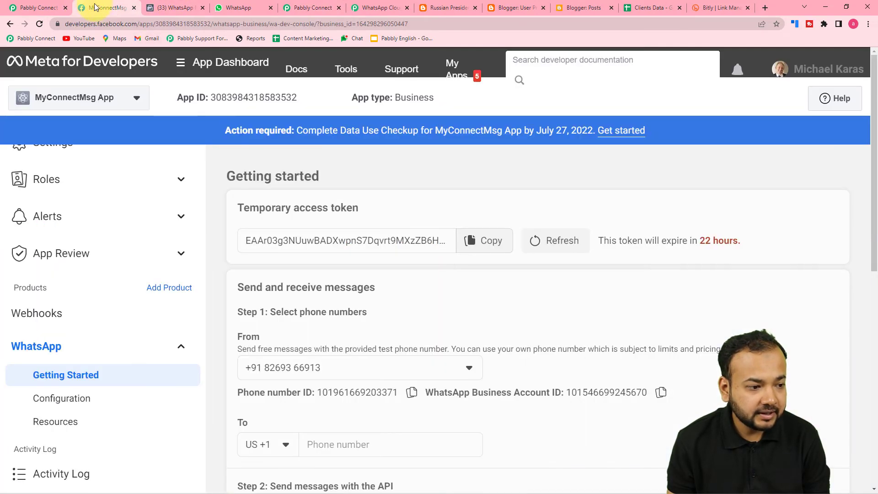
click(104, 7)
scroll(414, 282, down, 1)
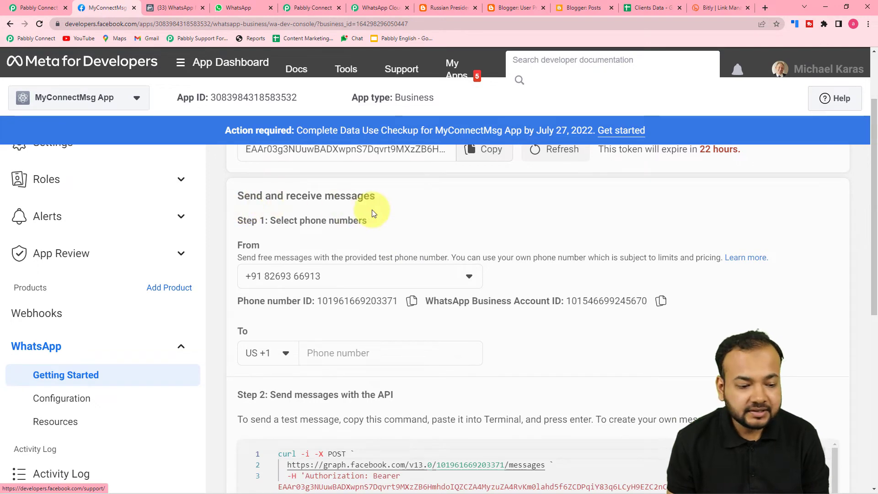
scroll(362, 210, down, 2)
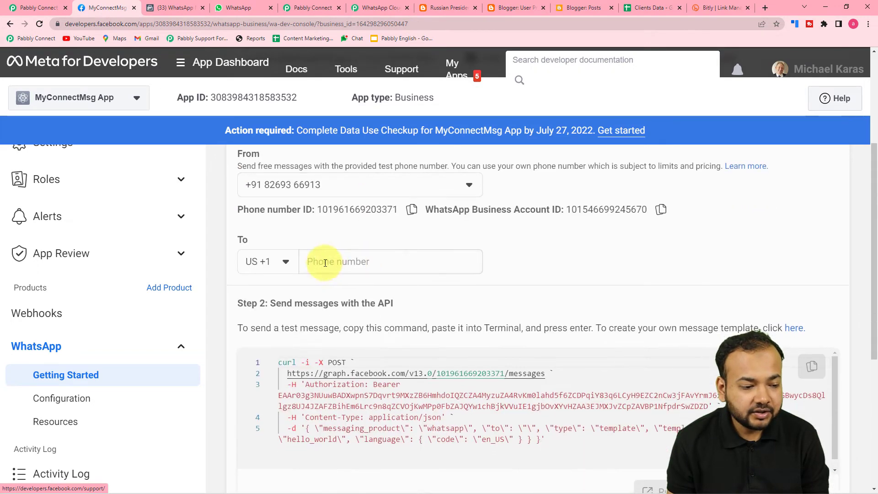
click(404, 211)
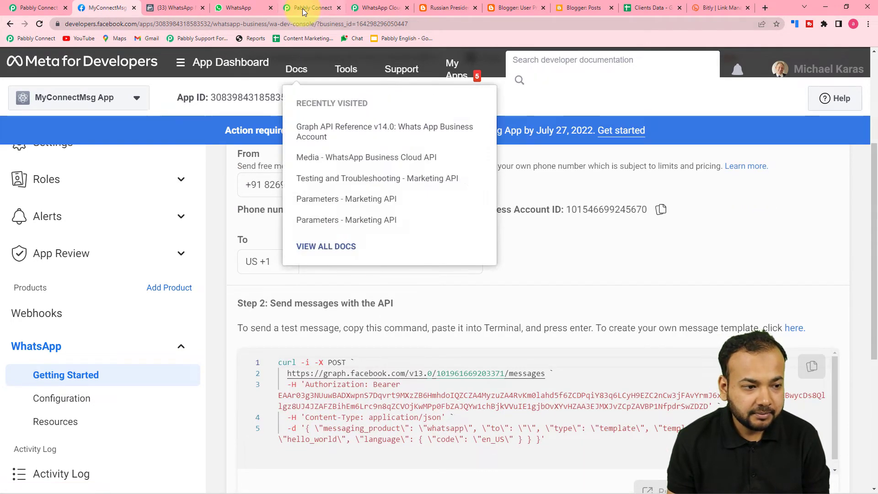
click(292, 8)
right_click(444, 225)
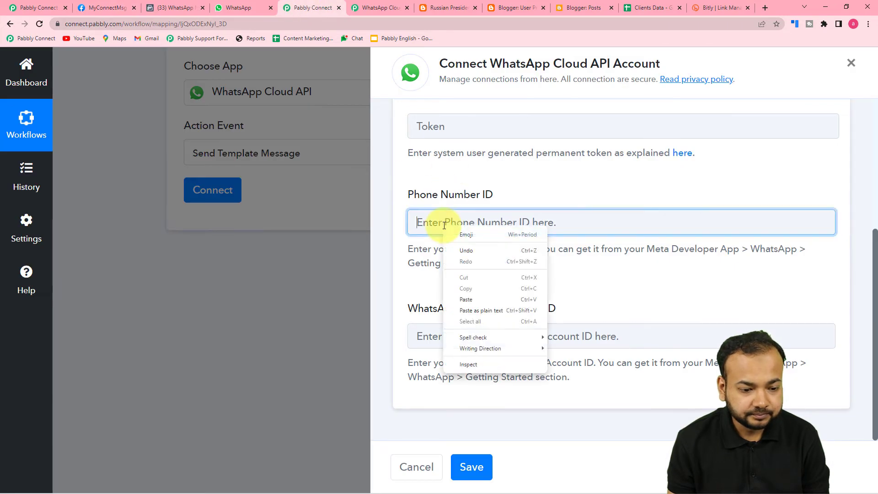
click(463, 308)
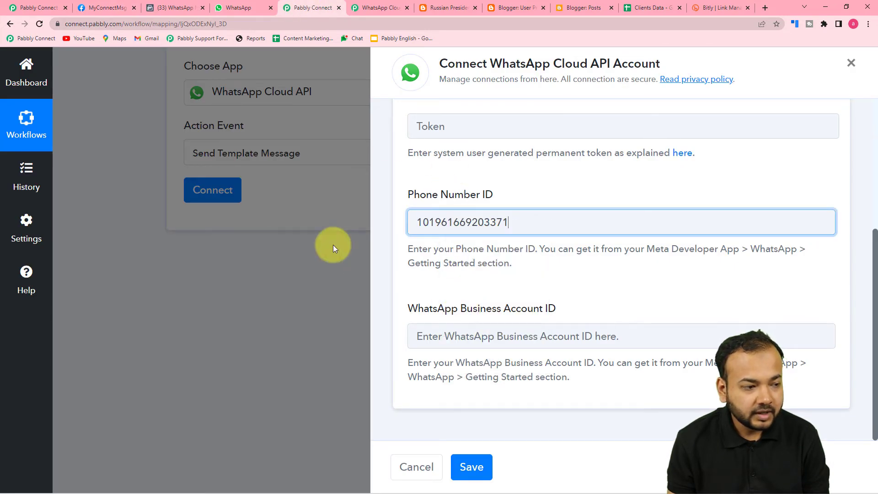
Step: Copy the WhatsApp Business Account ID from Meta for Developers into the matching field of the new Pabbly Connect connection
click(180, 12)
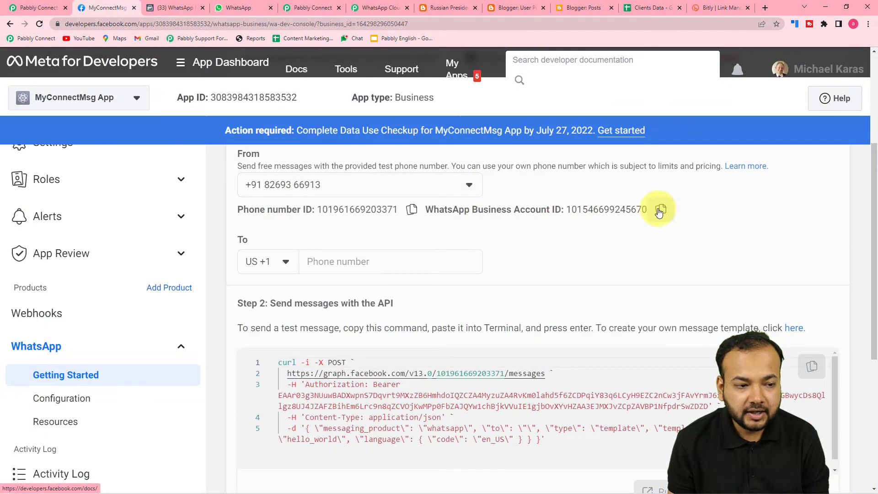
click(316, 7)
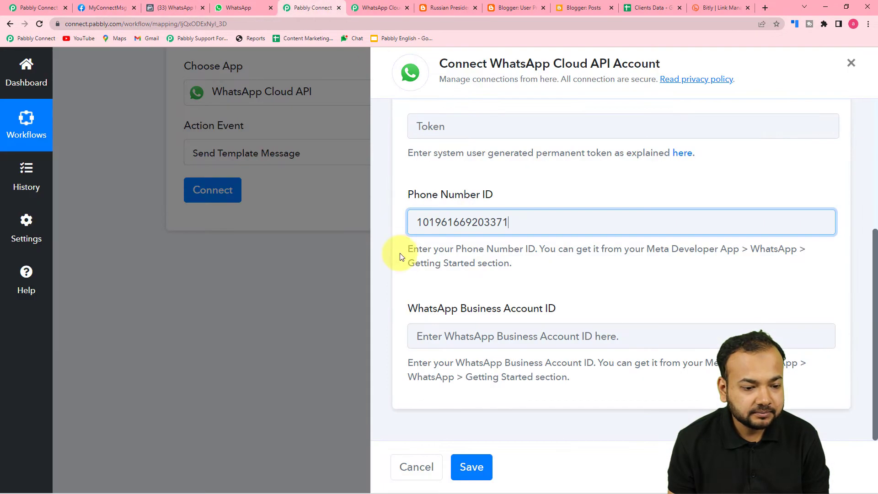
right_click(434, 336)
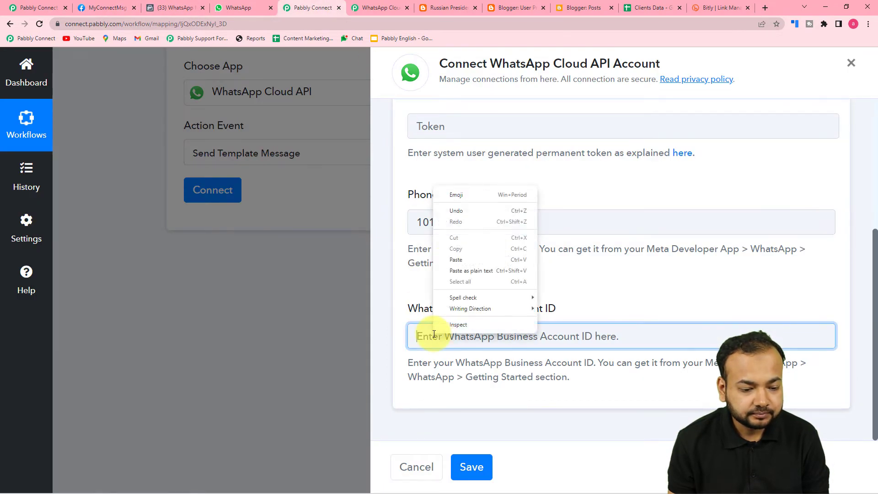
click(452, 263)
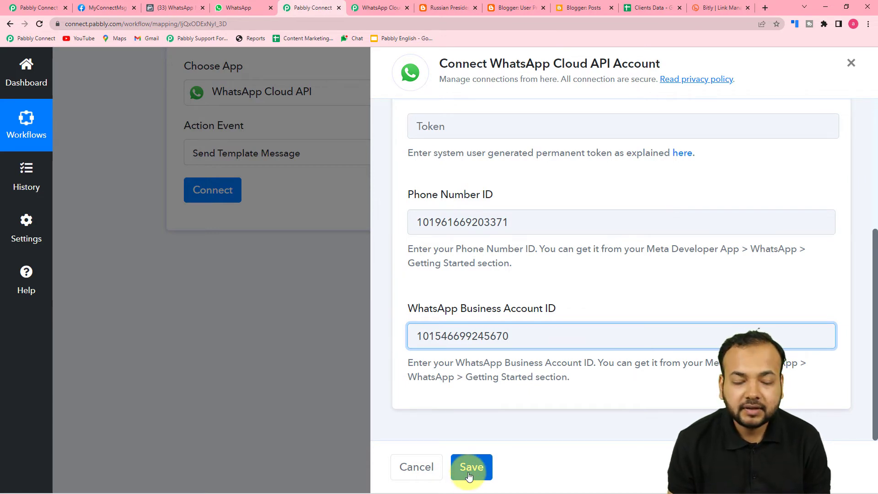
Step: Switch to an existing connection, choose "WhatsApp Cloud API Final" and save it for the Send Template Message action
scroll(575, 426, up, 5)
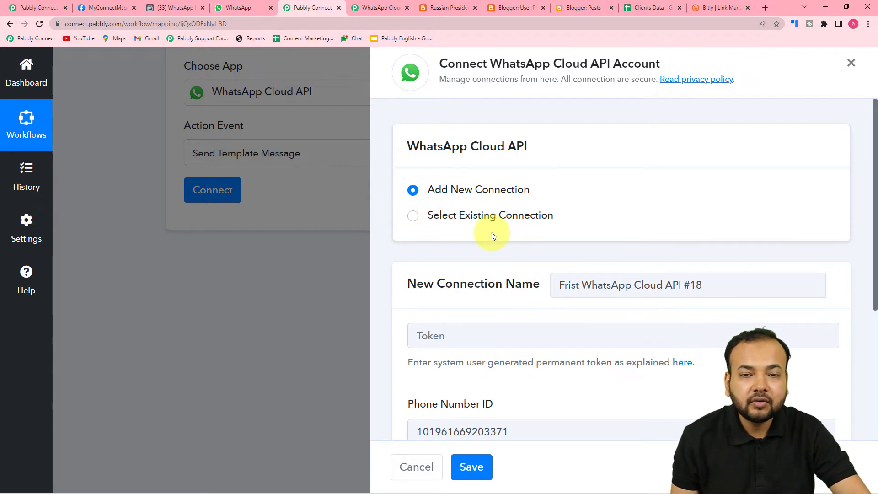
click(414, 217)
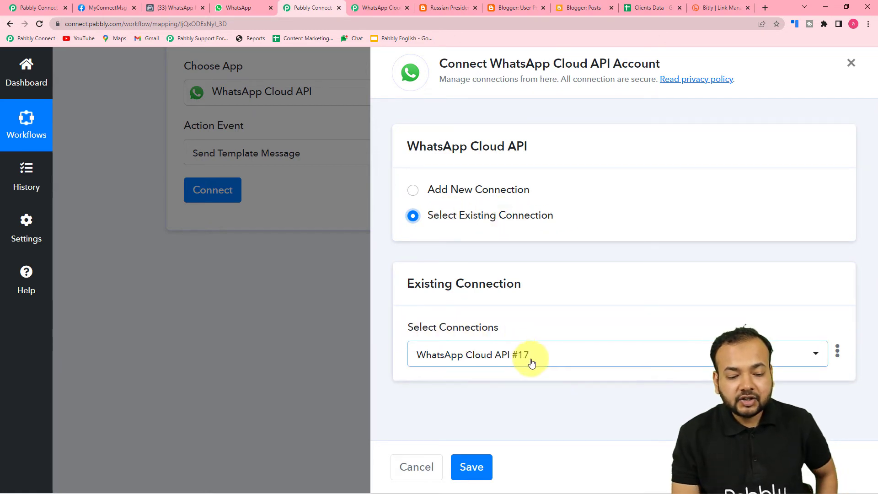
click(558, 363)
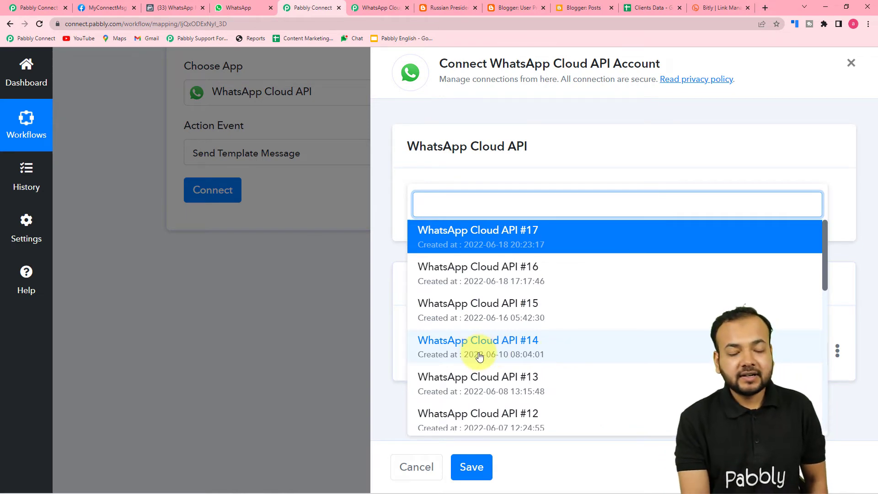
scroll(533, 281, down, 3)
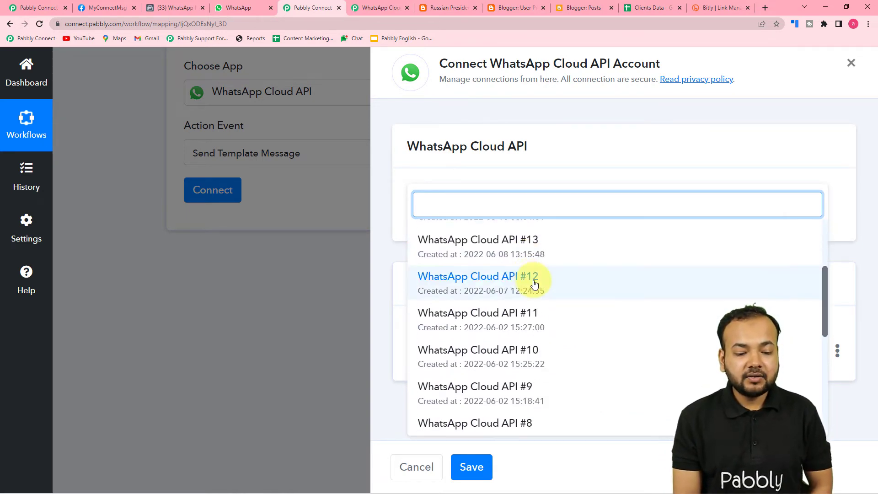
scroll(534, 284, down, 6)
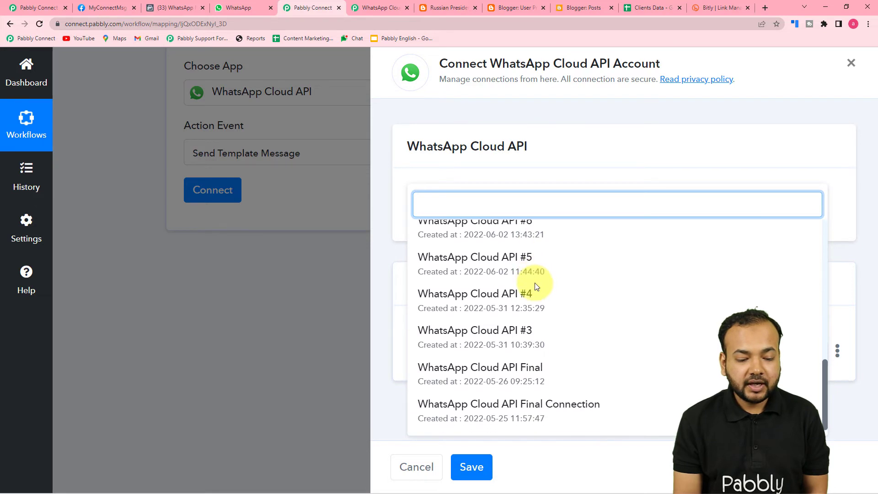
click(487, 374)
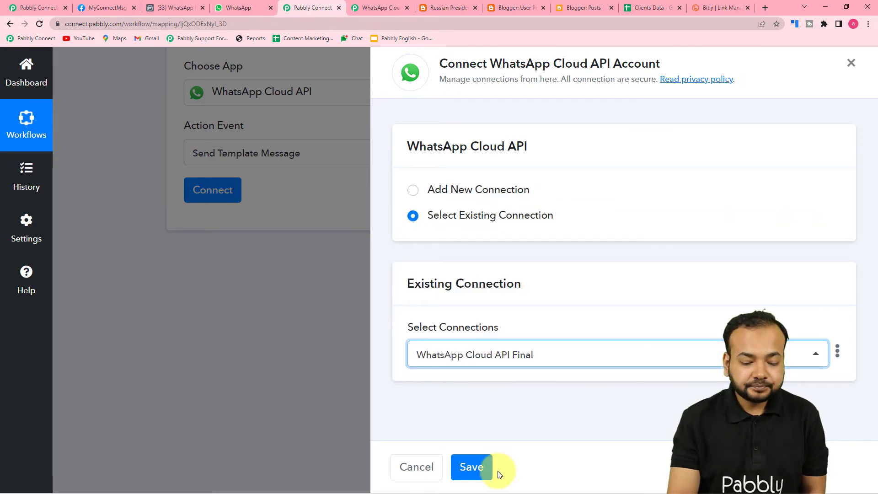
click(468, 466)
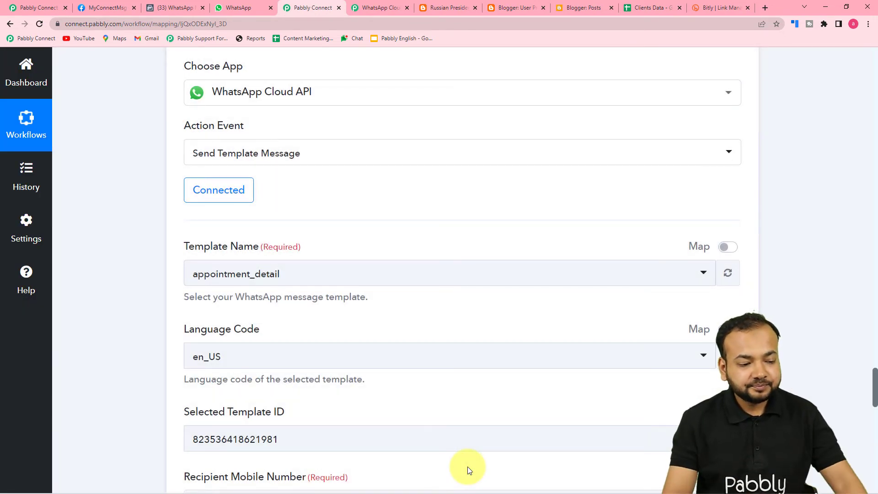
Step: Go to the WhatsApp message templates through Meta for Developers' Getting Started page and open the blogger_update template
scroll(196, 294, down, 1)
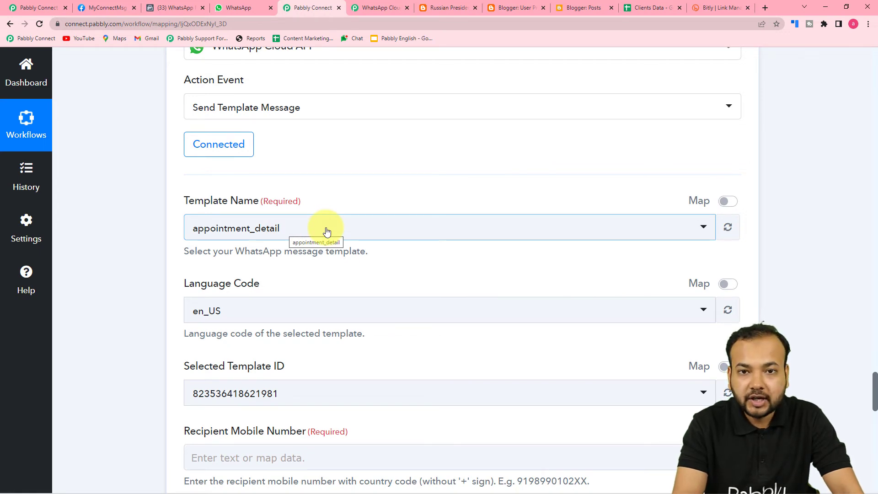
click(103, 10)
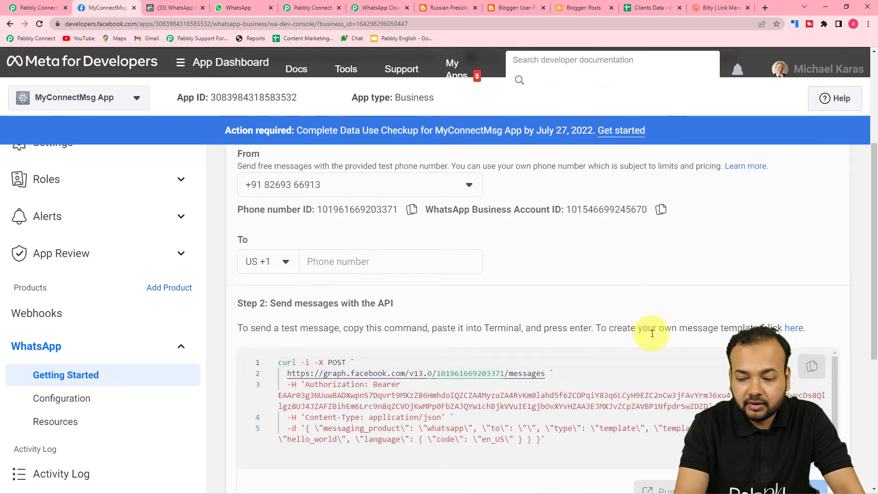
click(794, 332)
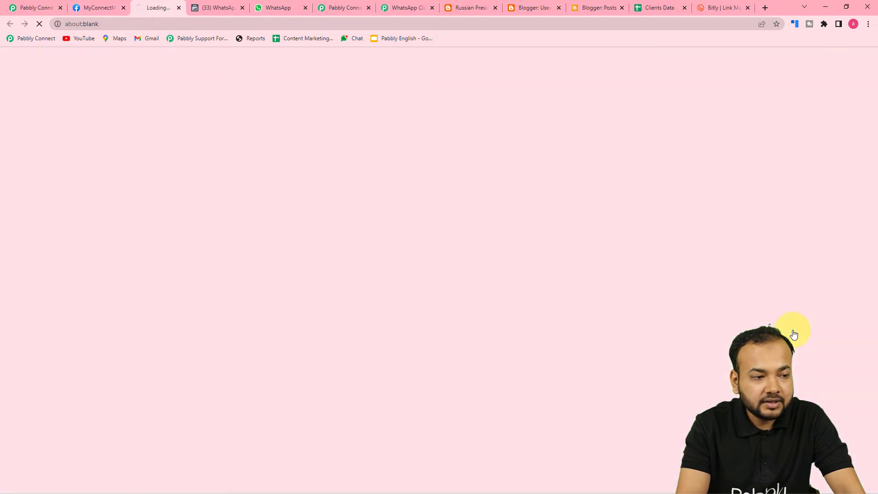
click(247, 8)
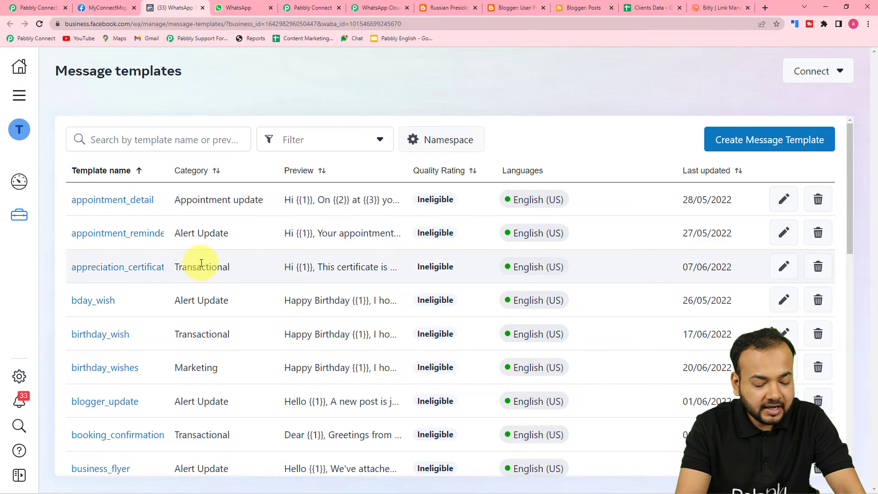
scroll(211, 281, down, 1)
scroll(210, 278, down, 1)
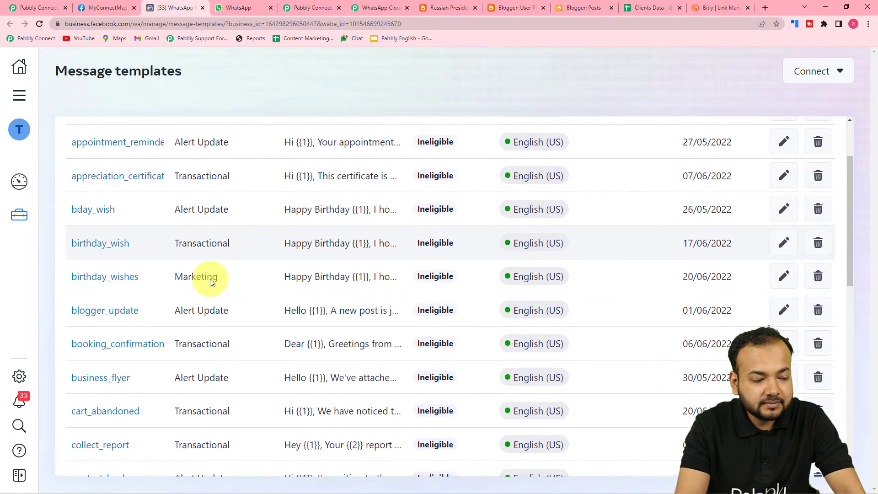
scroll(210, 278, down, 1)
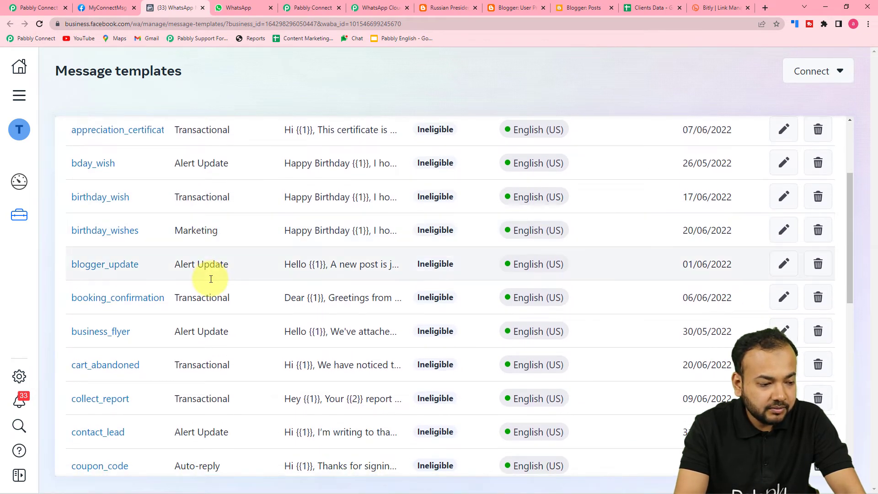
click(93, 261)
Step: Examine the blogger_update template's header, body, footer, buttons and preview, comparing the body placeholders {{1}}, {{2}} and {{3}} with the sample message
scroll(322, 281, up, 3)
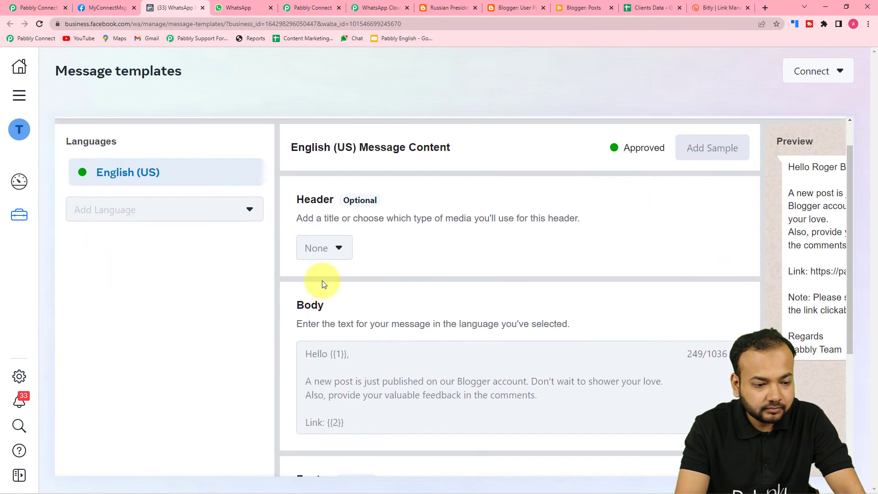
scroll(321, 283, down, 5)
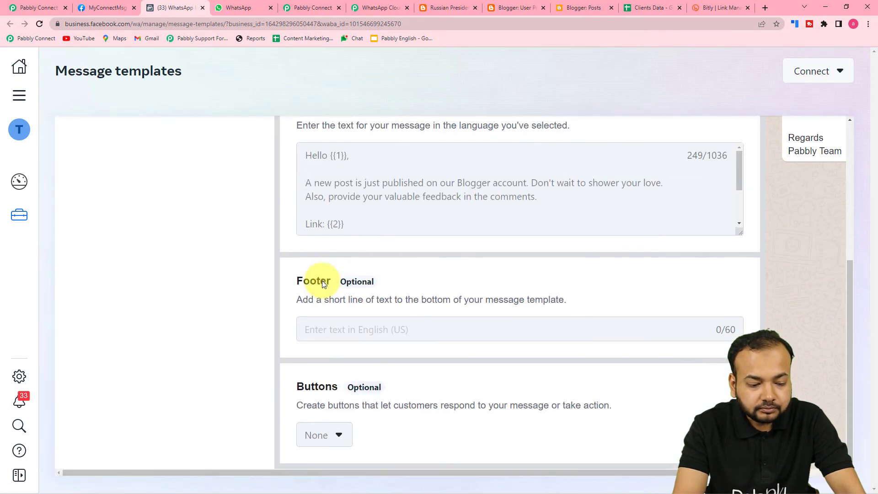
drag(312, 472, 460, 473)
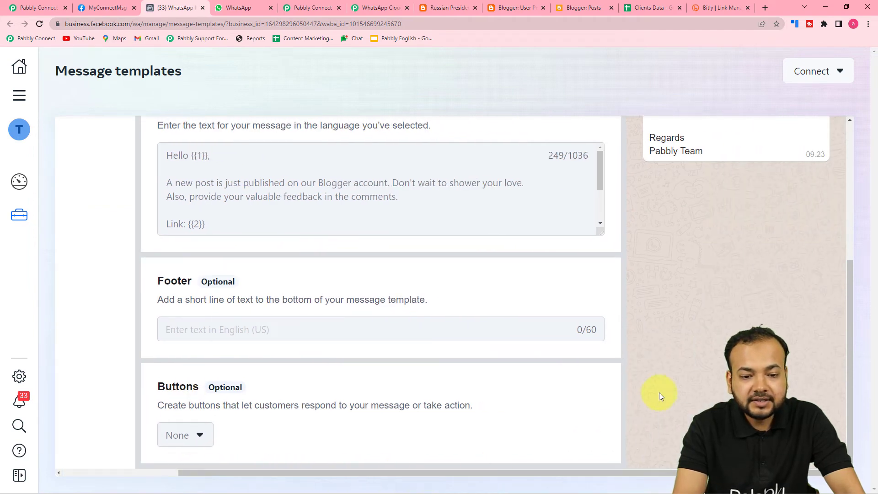
scroll(659, 393, up, 3)
scroll(660, 393, up, 2)
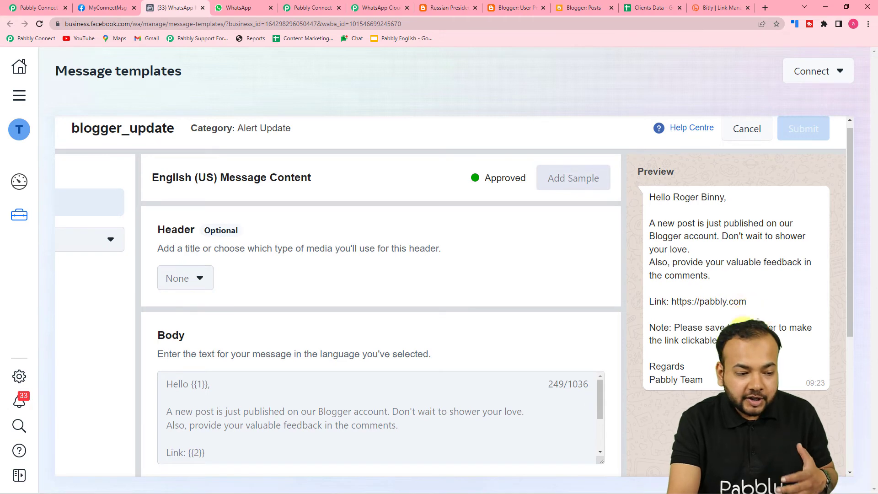
scroll(546, 328, down, 2)
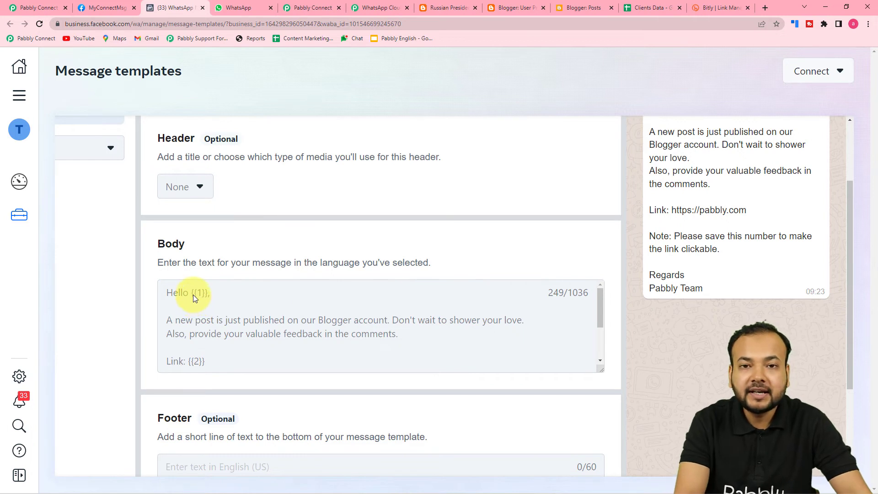
scroll(210, 313, down, 3)
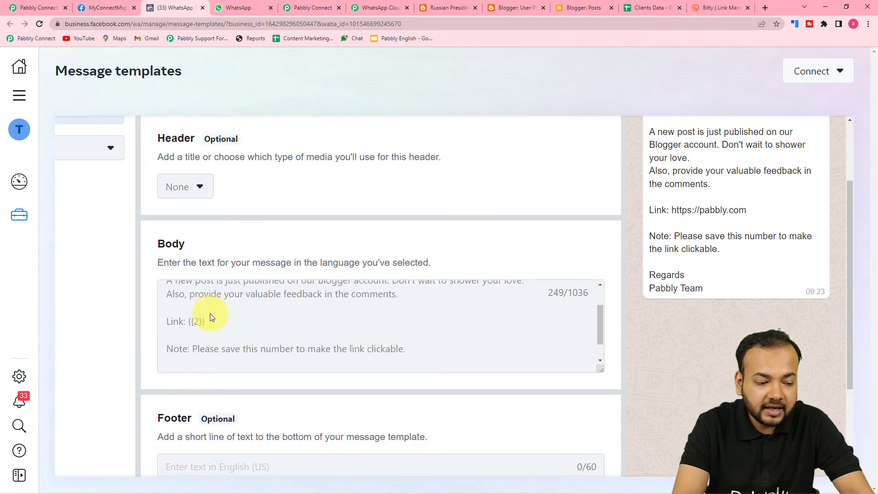
scroll(209, 314, up, 3)
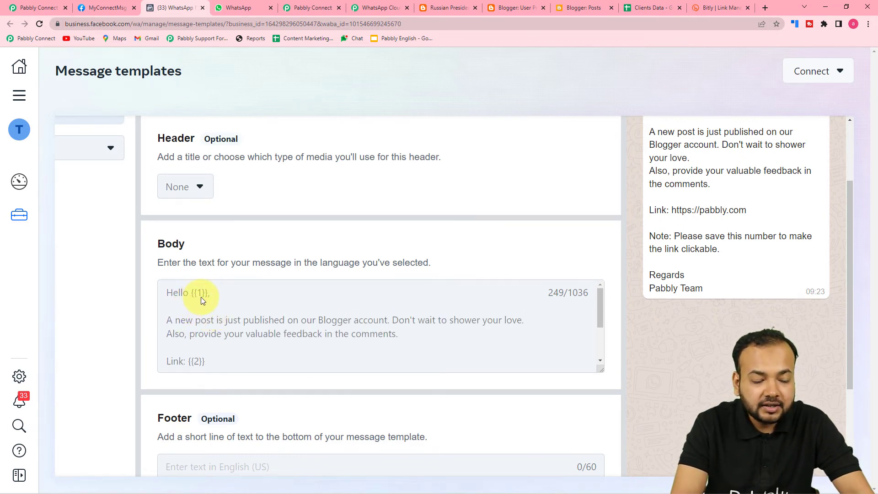
scroll(201, 298, down, 3)
scroll(197, 356, down, 2)
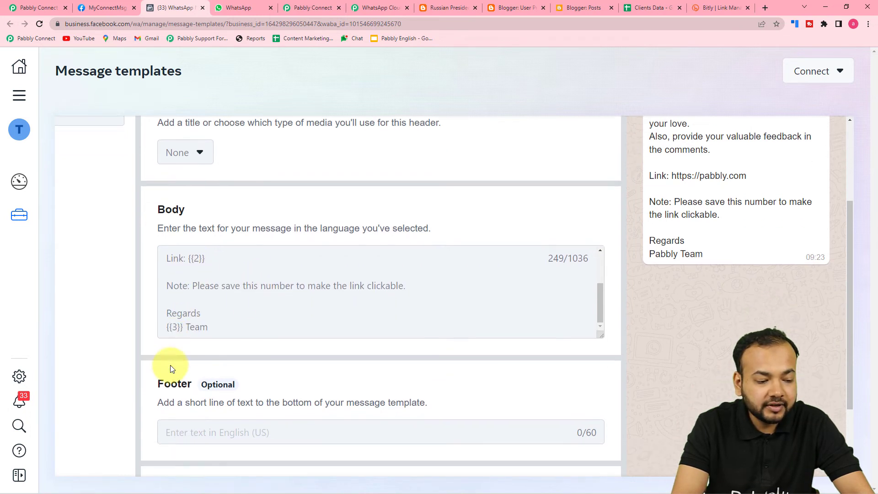
scroll(293, 304, up, 3)
scroll(306, 311, up, 3)
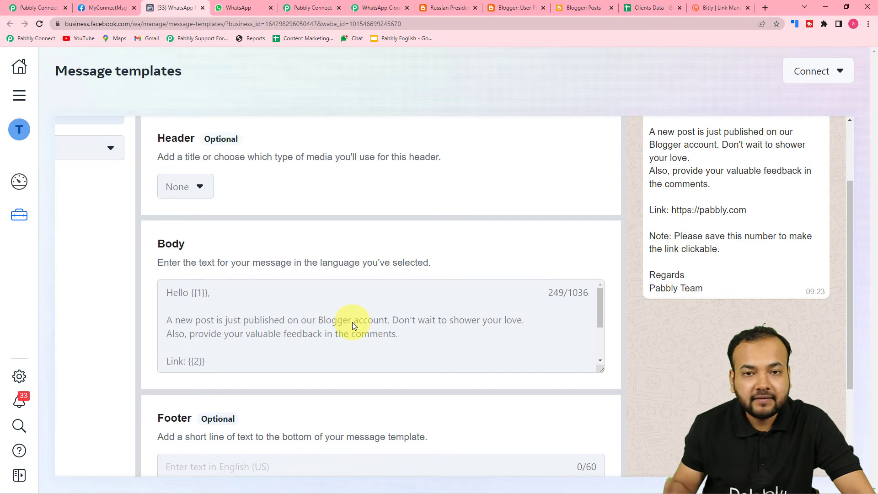
scroll(673, 228, up, 2)
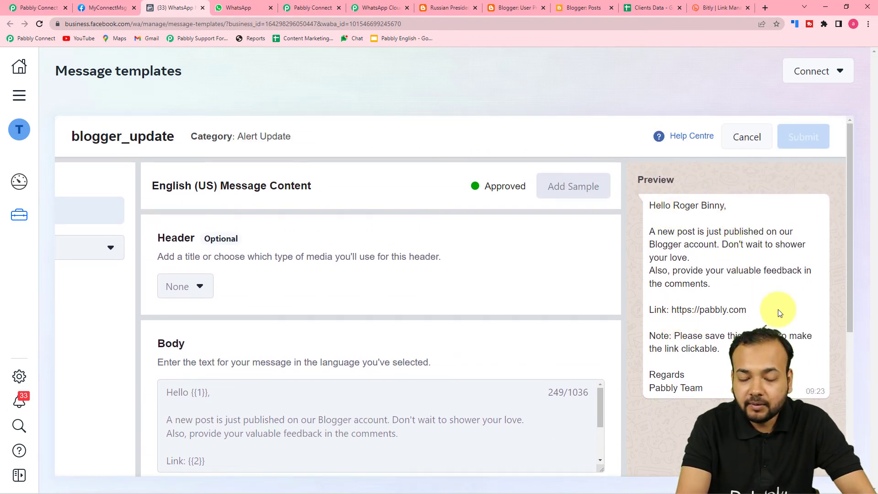
scroll(779, 311, down, 2)
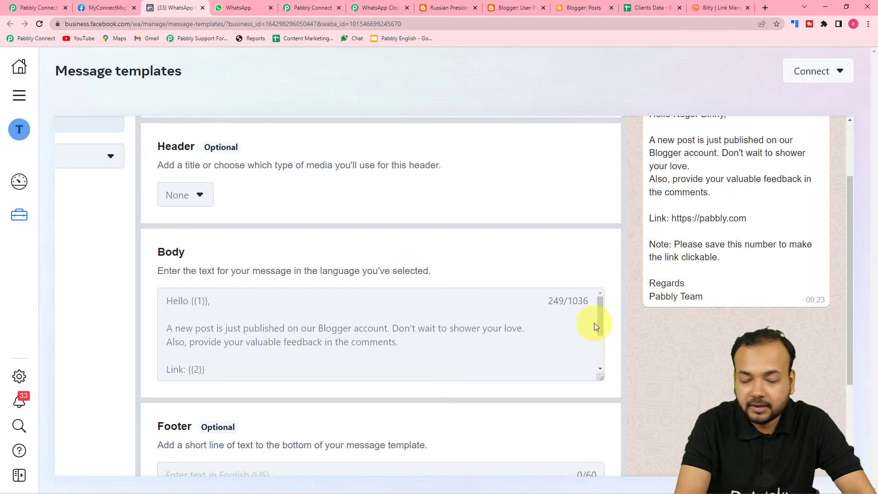
scroll(509, 336, down, 3)
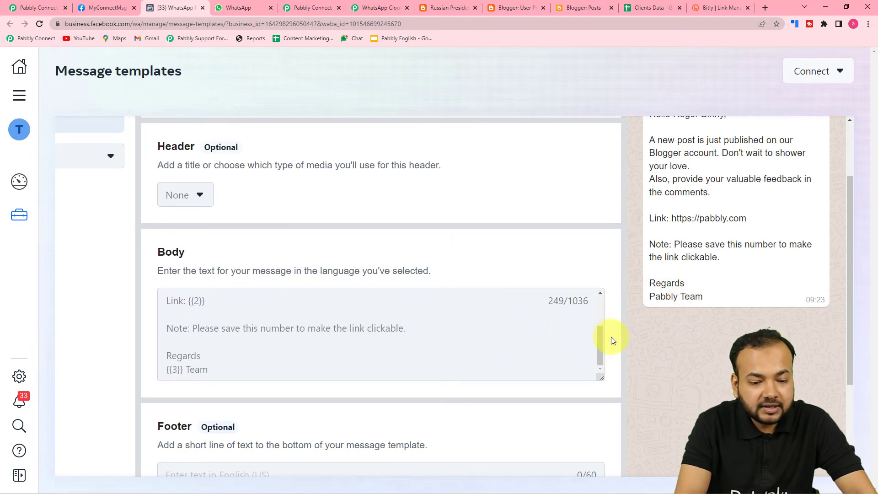
Step: Finish reviewing the blogger_update template against its preview and return to the message templates list
scroll(679, 335, down, 2)
scroll(679, 335, up, 4)
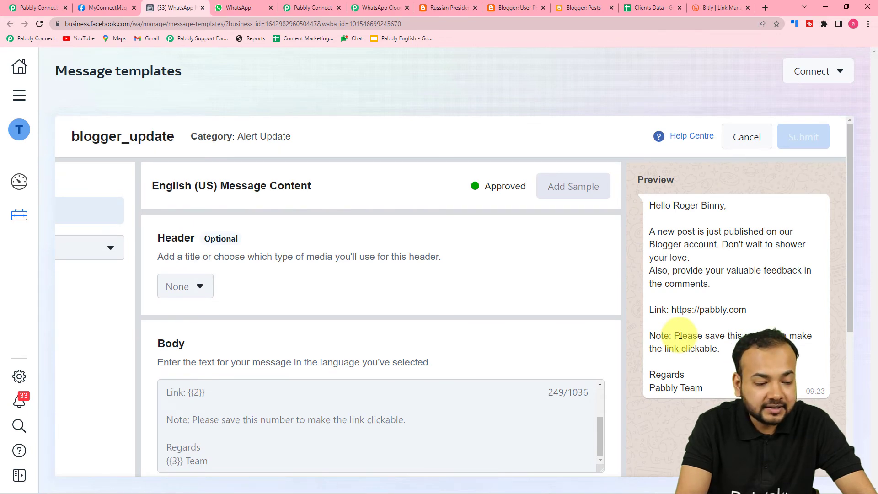
scroll(680, 333, down, 2)
scroll(709, 316, up, 2)
click(747, 136)
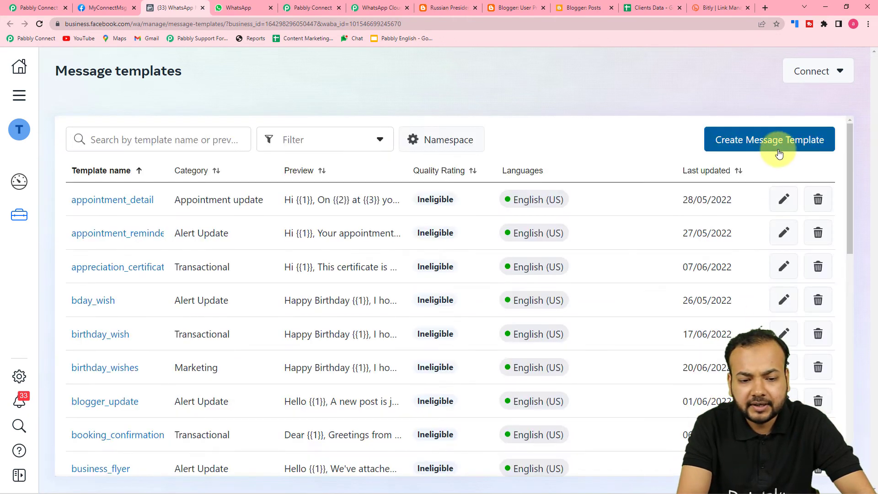
Step: Start a new message template in the Marketing category, named "name", with English (US) as its language
click(748, 140)
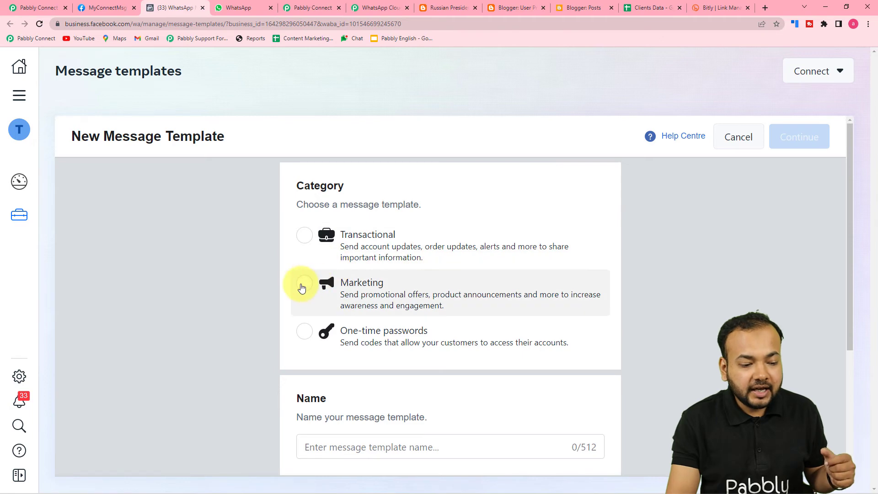
click(346, 289)
scroll(355, 314, down, 3)
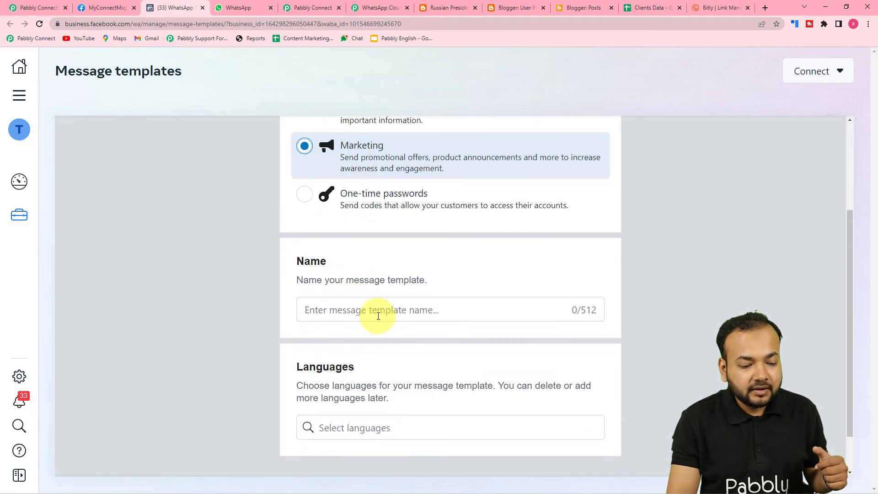
click(377, 315)
text(na)
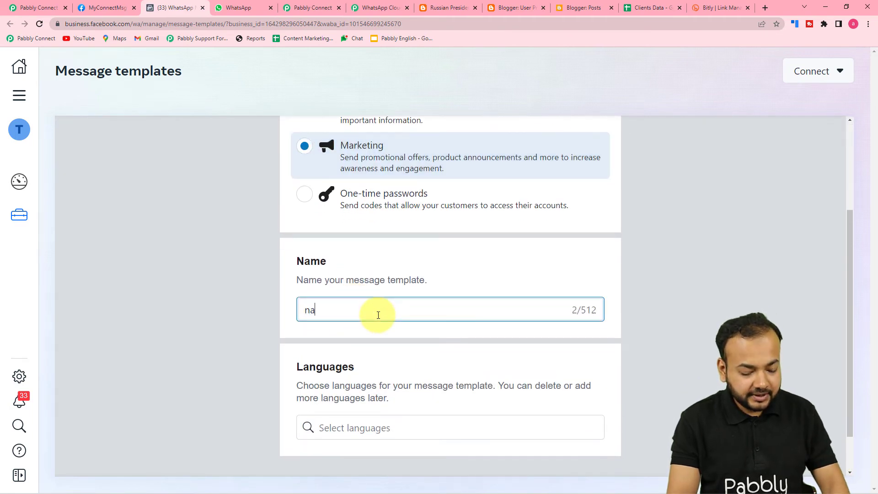
text(me)
click(389, 428)
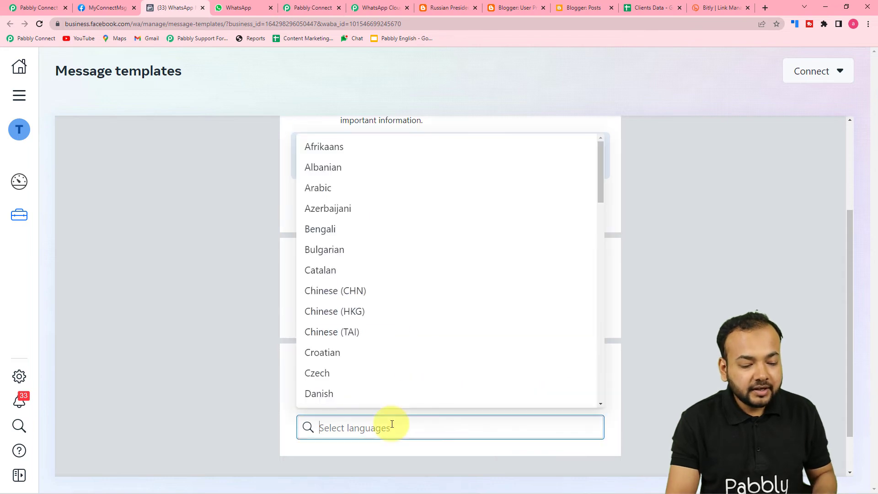
text(eng)
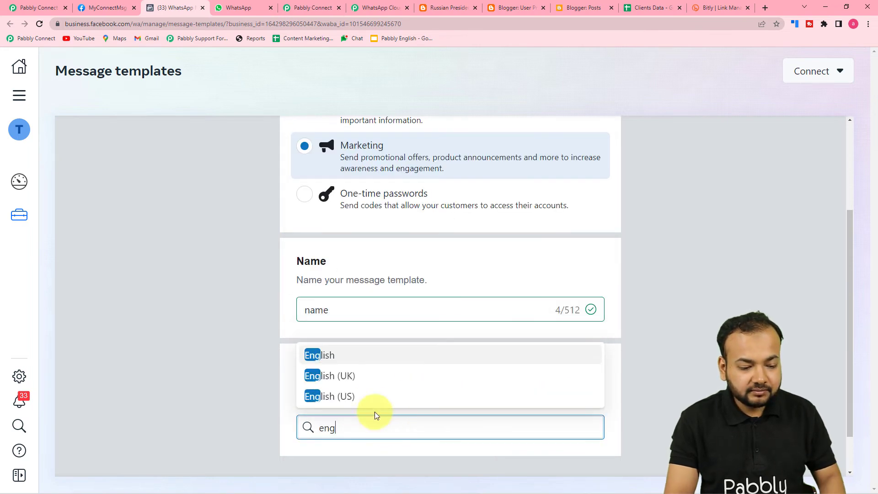
click(363, 393)
click(713, 320)
scroll(723, 315, up, 3)
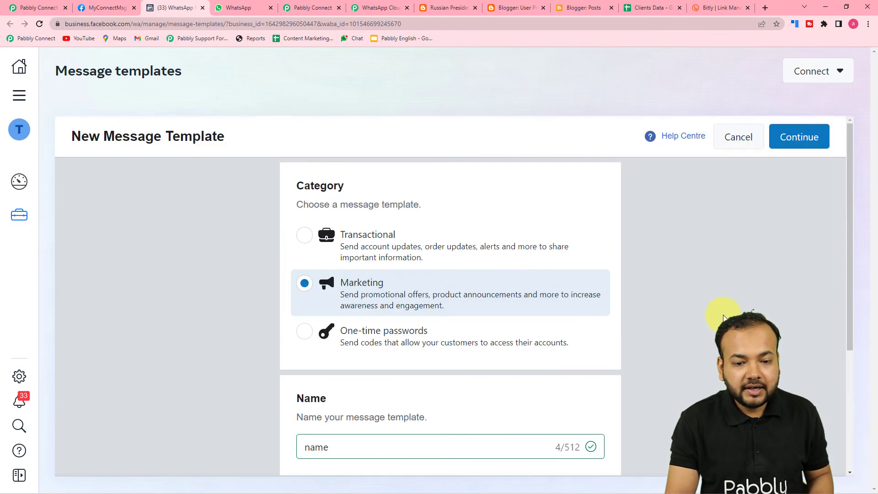
click(813, 139)
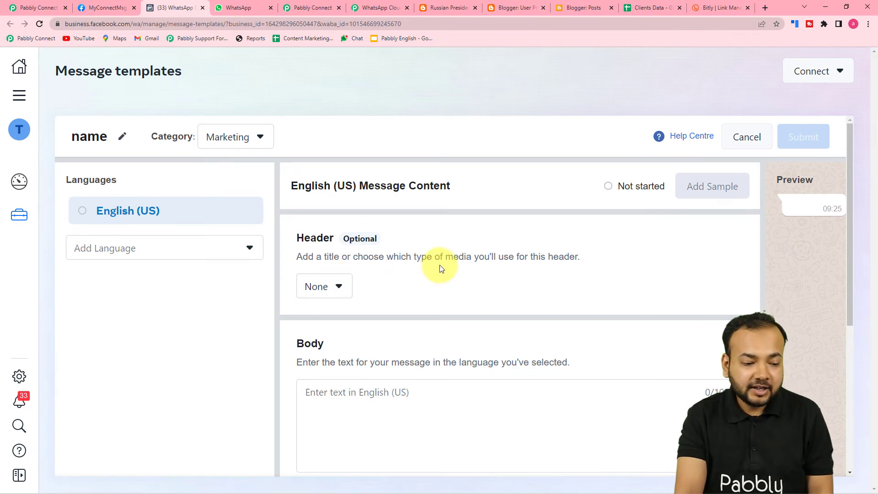
Step: Try the Text and Media header types, choose Document as the header media, and check the sample content dialog
click(334, 293)
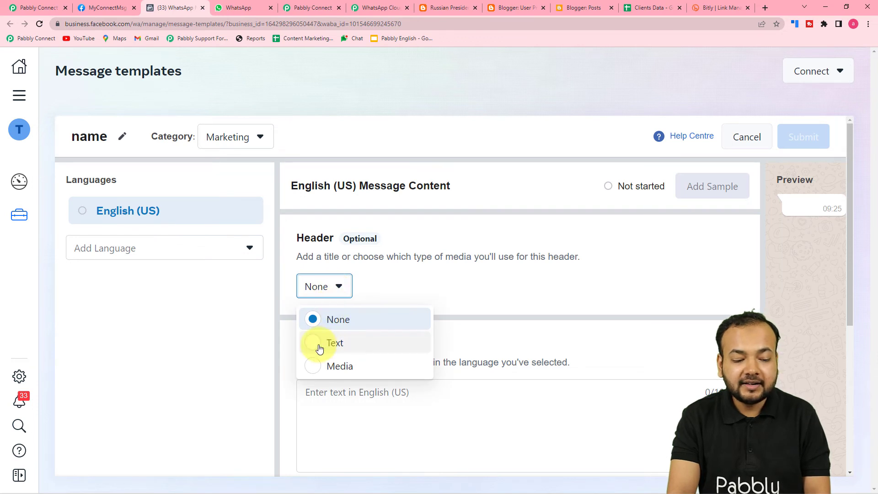
click(315, 341)
click(335, 284)
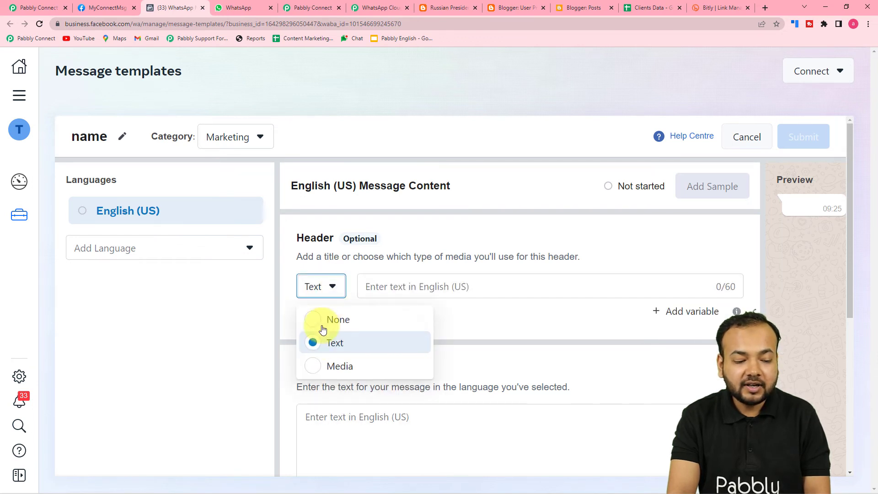
click(326, 365)
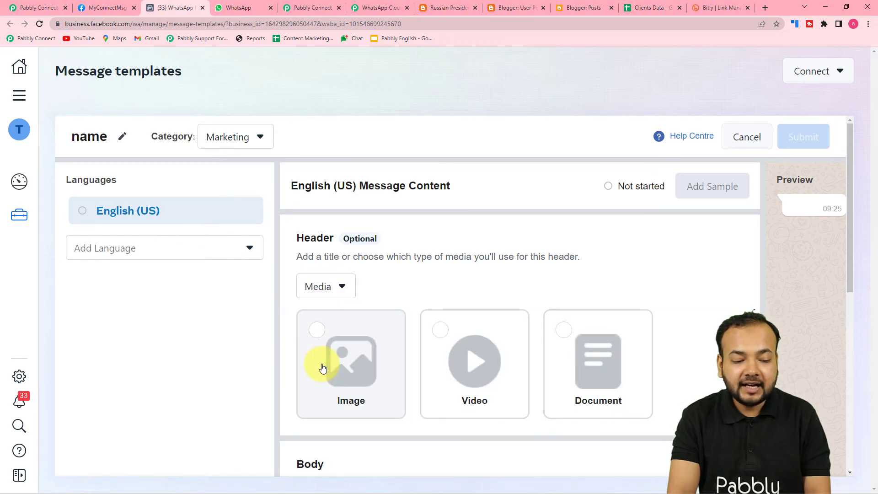
click(326, 340)
click(441, 330)
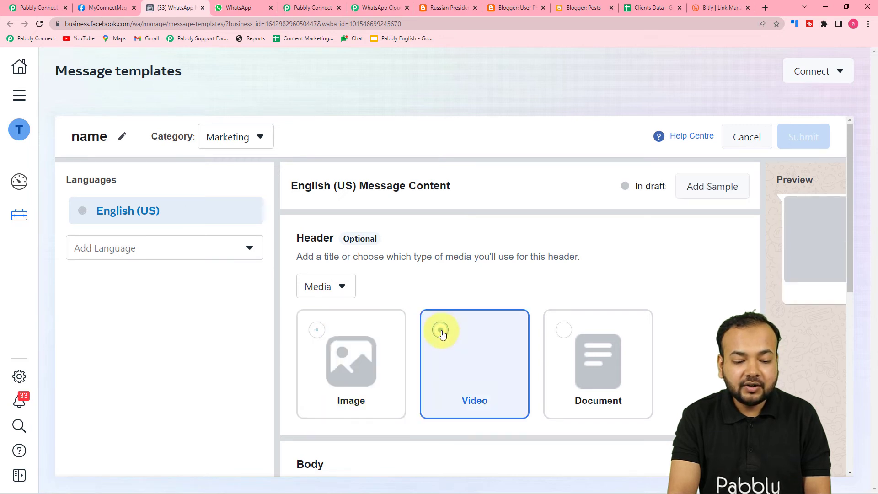
click(563, 342)
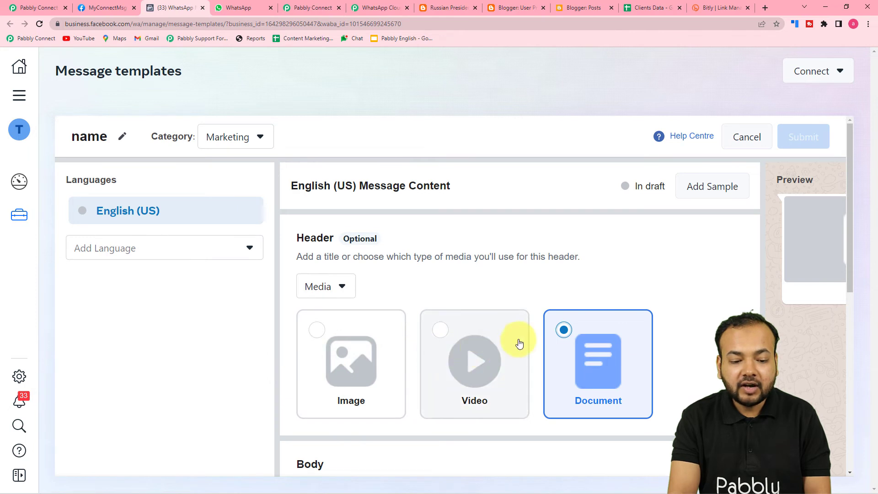
click(701, 196)
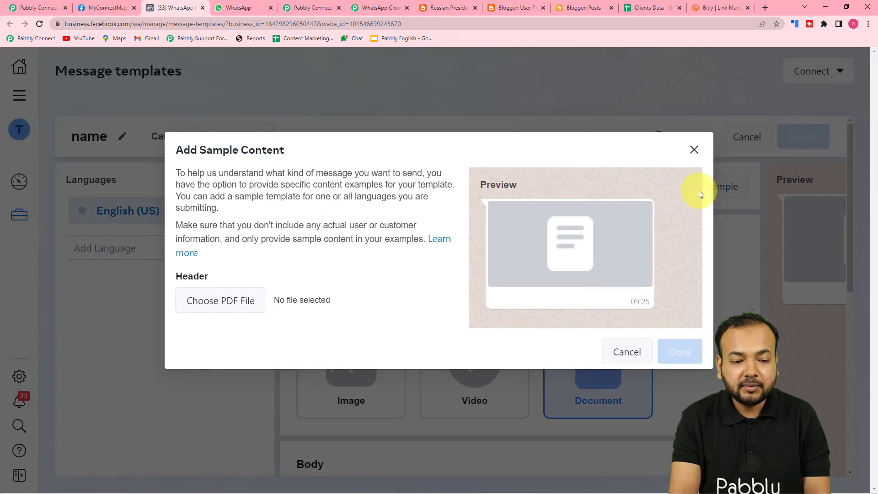
click(694, 151)
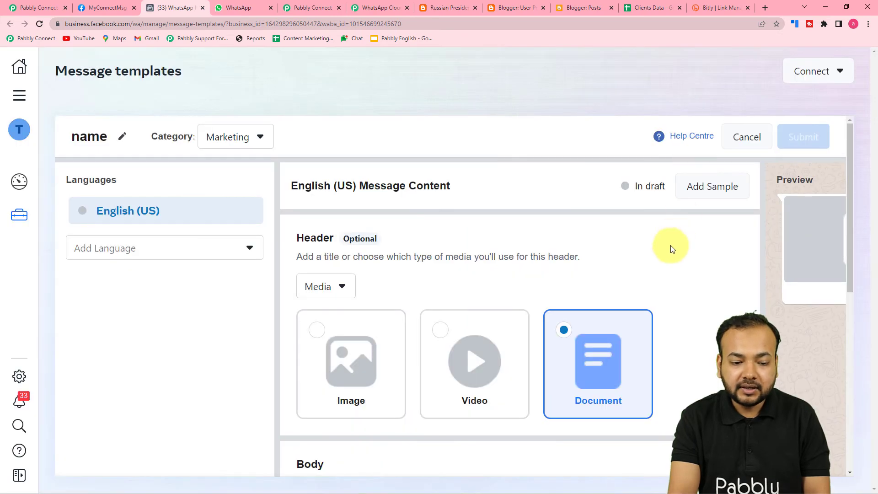
Step: Write "hello" in the template body and add the variable {{1}} after it
scroll(654, 264, down, 6)
click(402, 215)
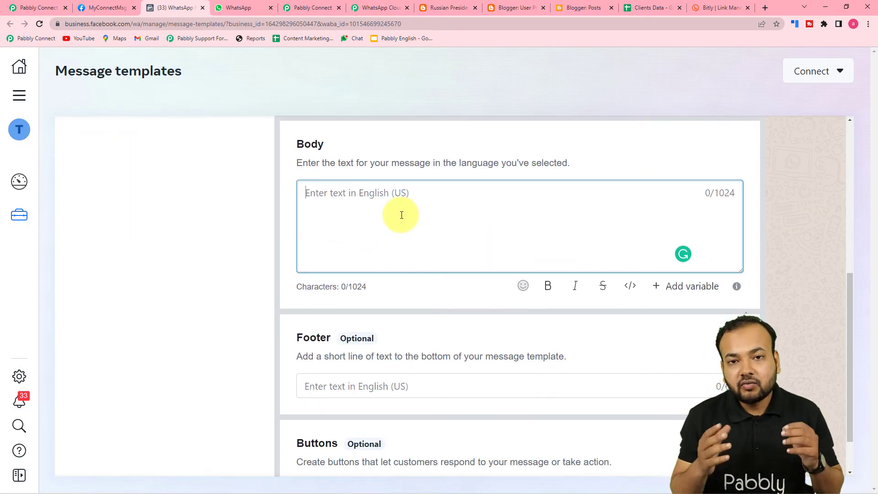
text(h)
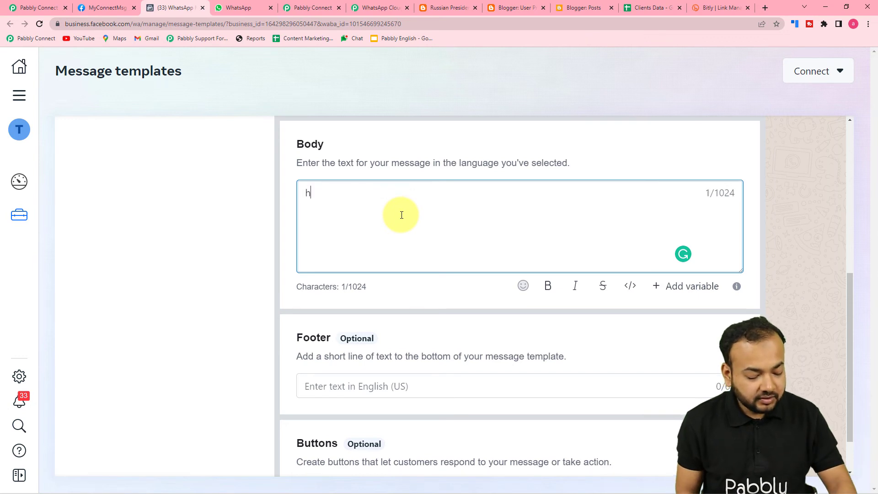
text(ell9)
key(BackSpace)
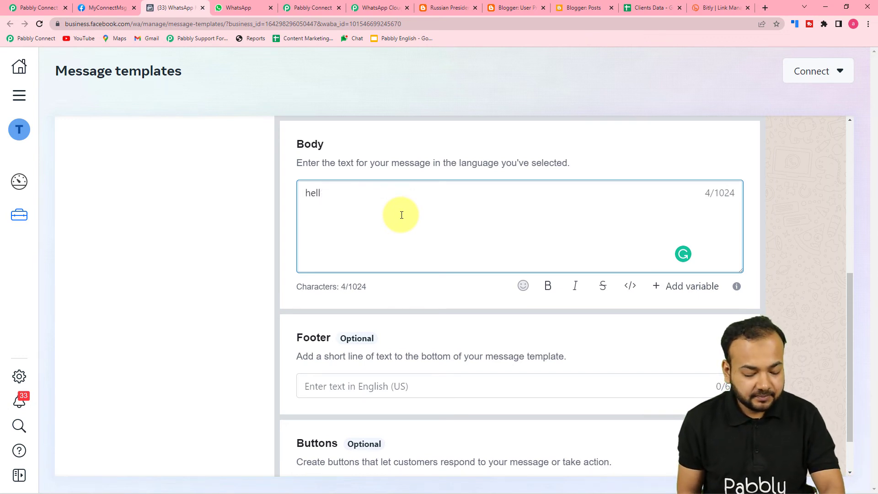
text(i)
text(o)
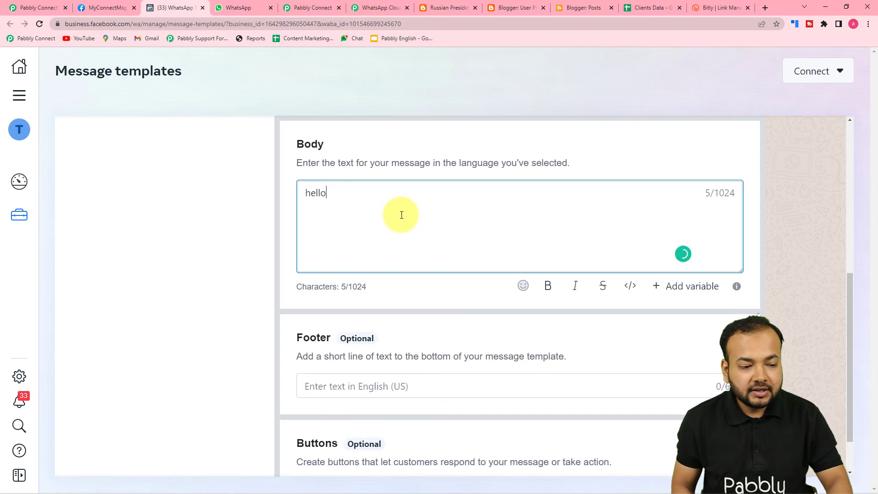
click(686, 288)
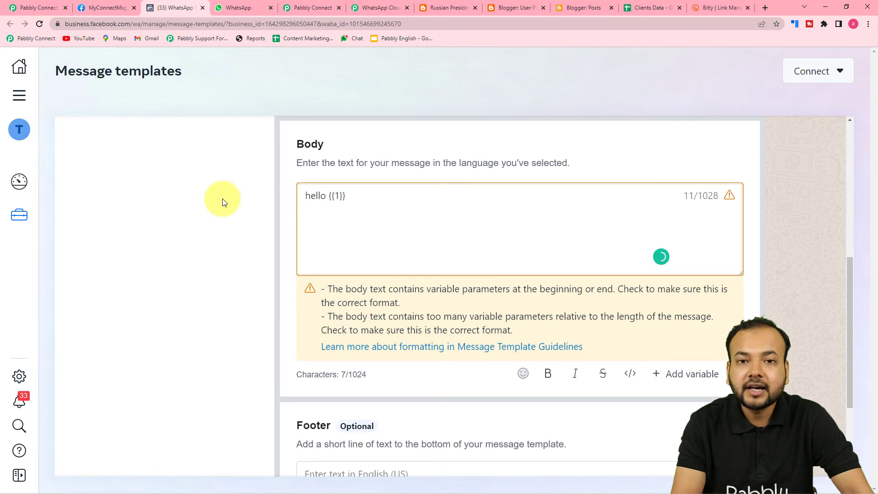
Step: Look over the optional footer and buttons sections and discard the draft template without submitting it
scroll(224, 202, down, 2)
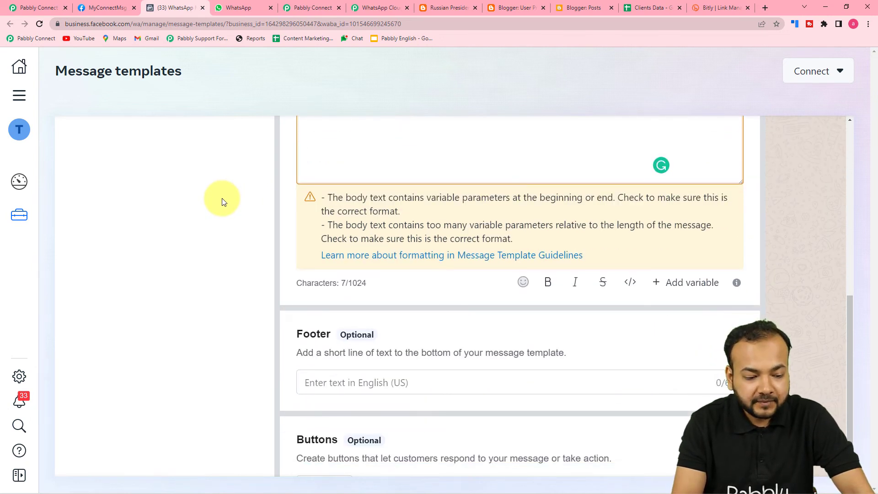
scroll(224, 202, down, 1)
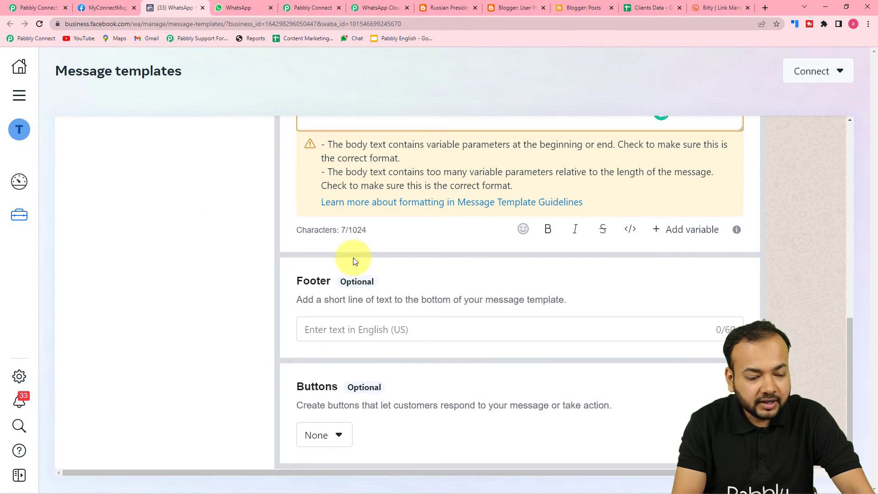
scroll(453, 386, up, 10)
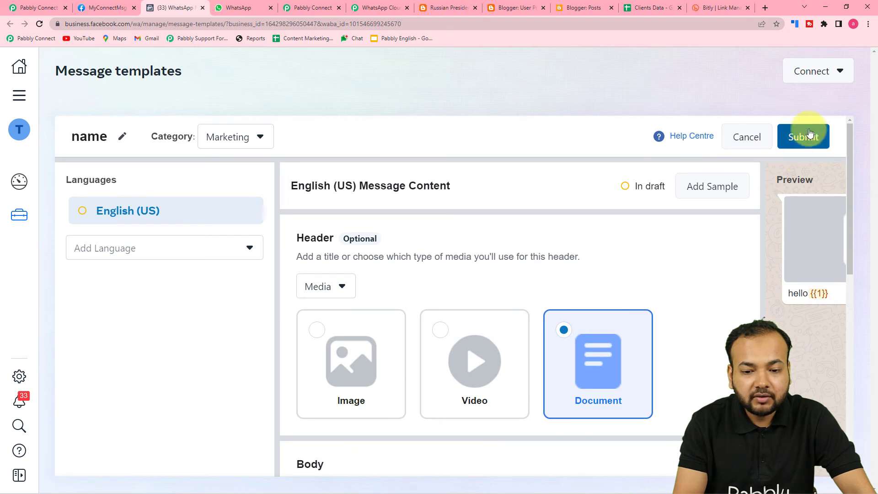
click(745, 138)
click(546, 249)
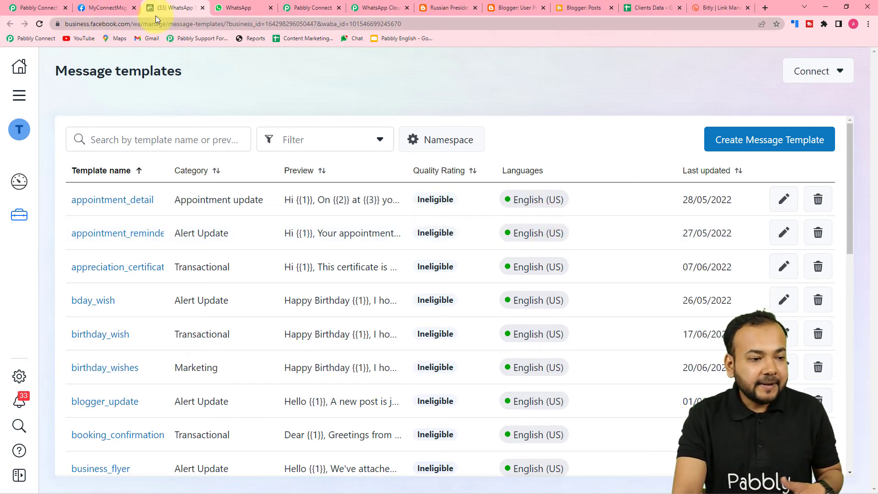
Step: Switch to the Pabbly Connect workflow and choose blogger_update as the template name for the Send Template Message action
click(291, 8)
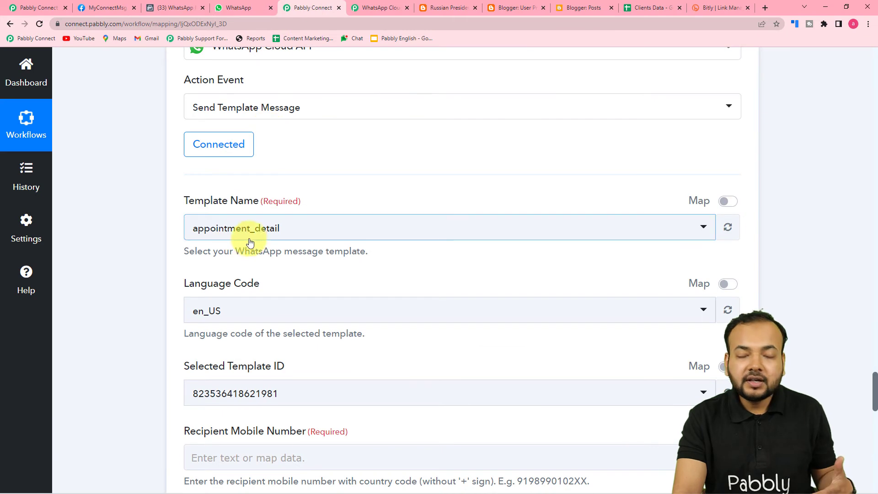
click(290, 233)
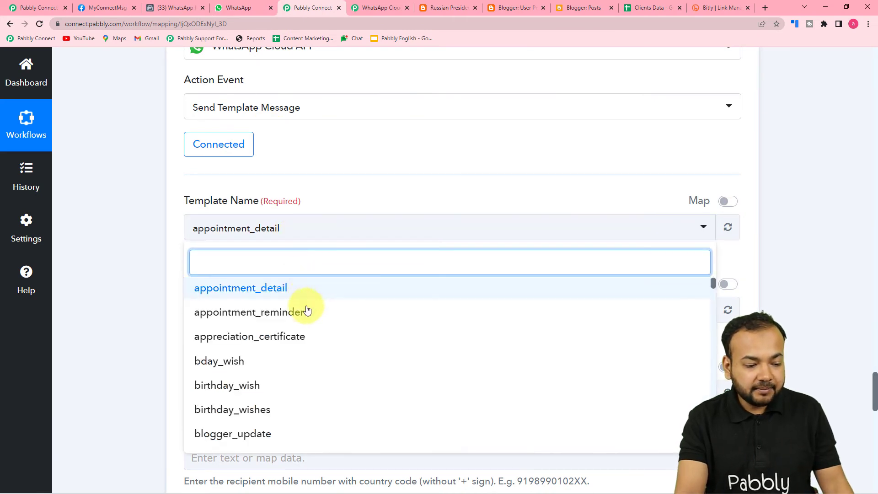
click(203, 438)
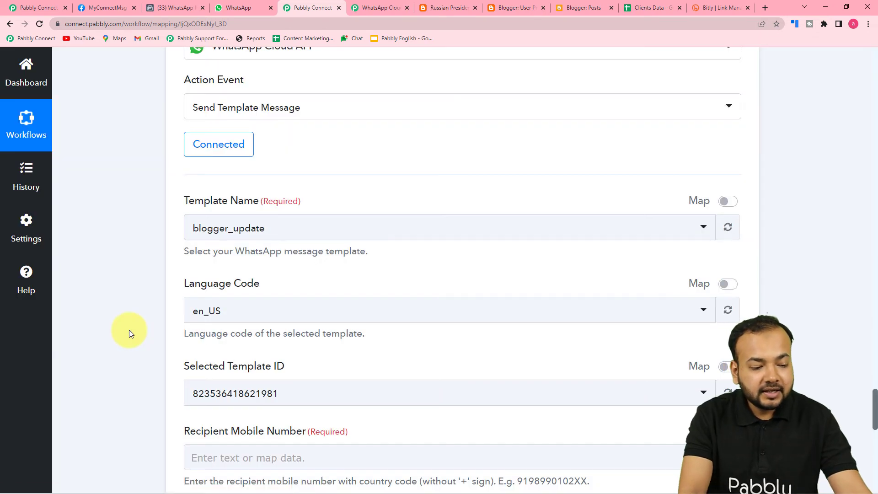
Step: Map the Recipient Mobile Number field to Mobile No from the Iterator by Pabbly step
scroll(129, 330, down, 3)
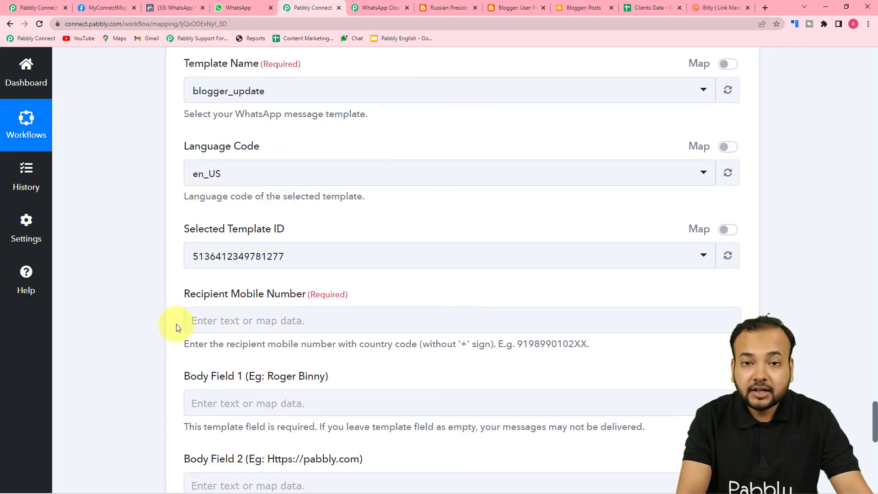
scroll(176, 323, down, 2)
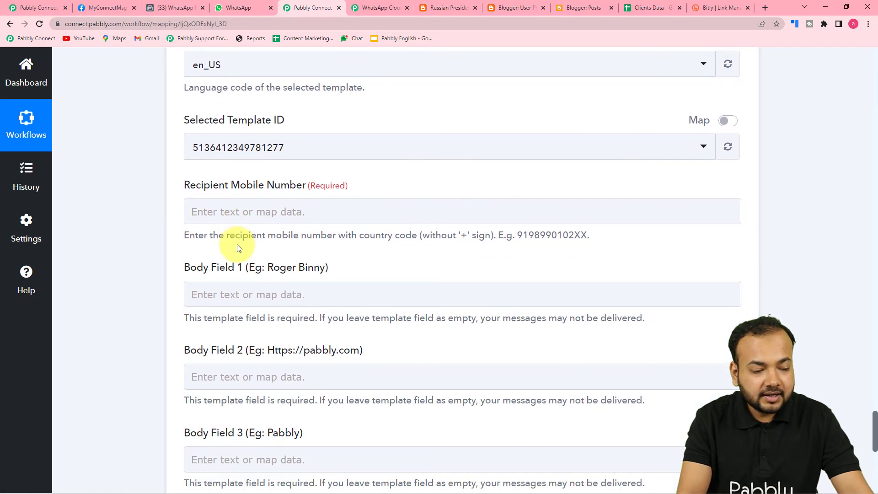
scroll(269, 196, down, 2)
scroll(270, 228, down, 1)
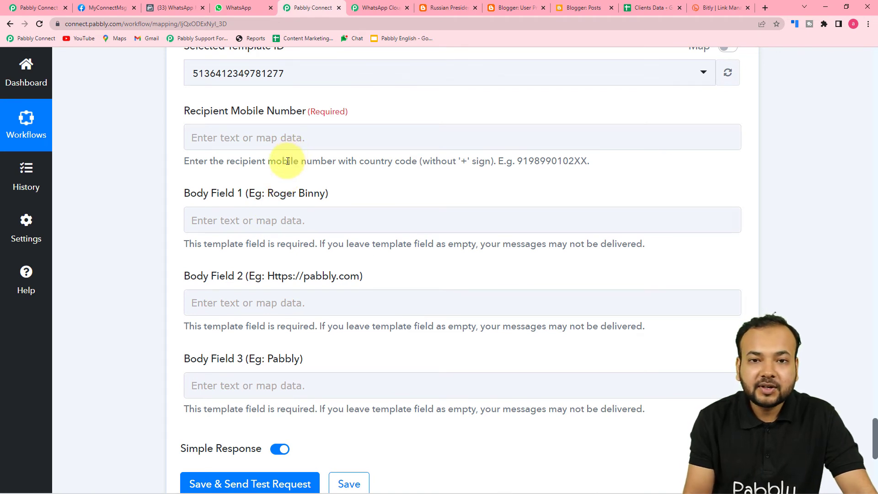
click(269, 138)
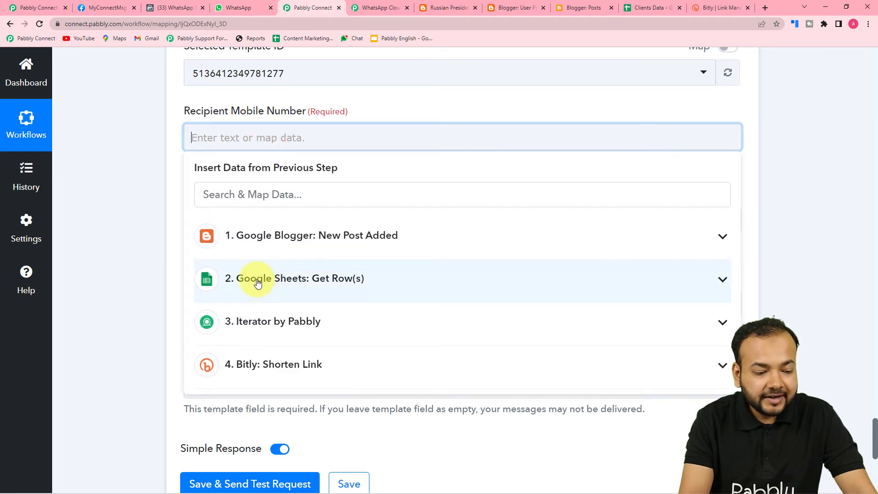
click(280, 322)
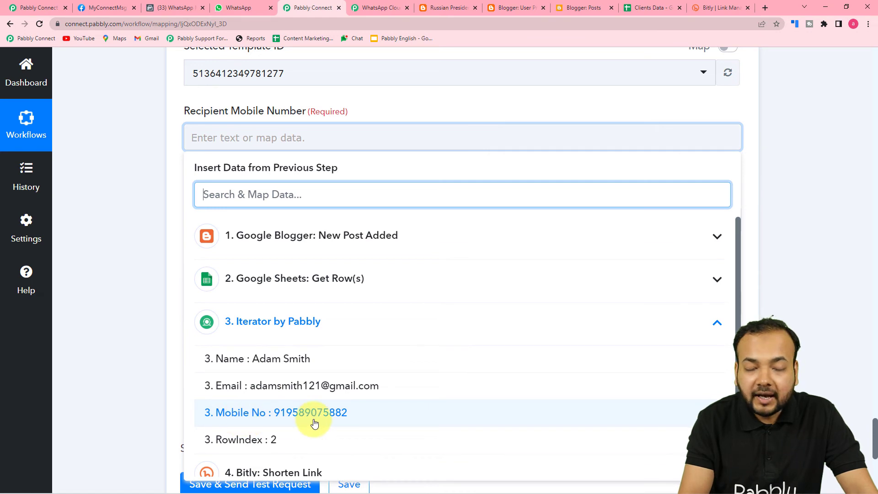
click(287, 413)
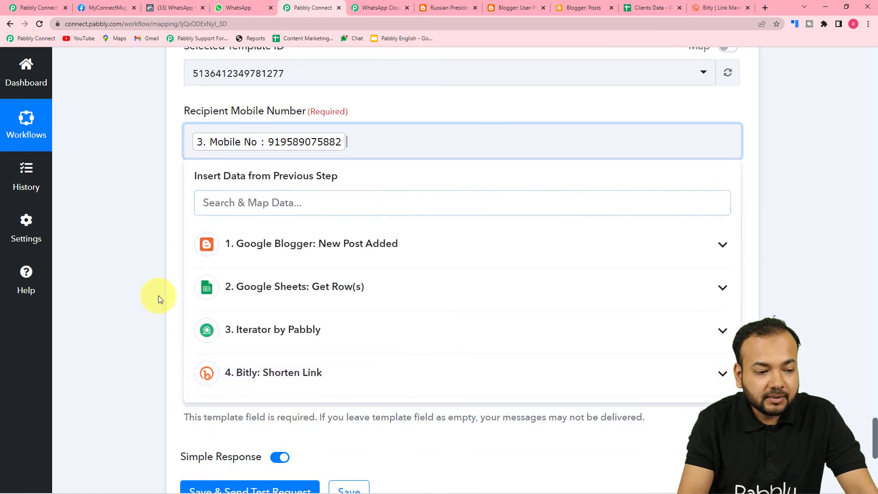
click(155, 295)
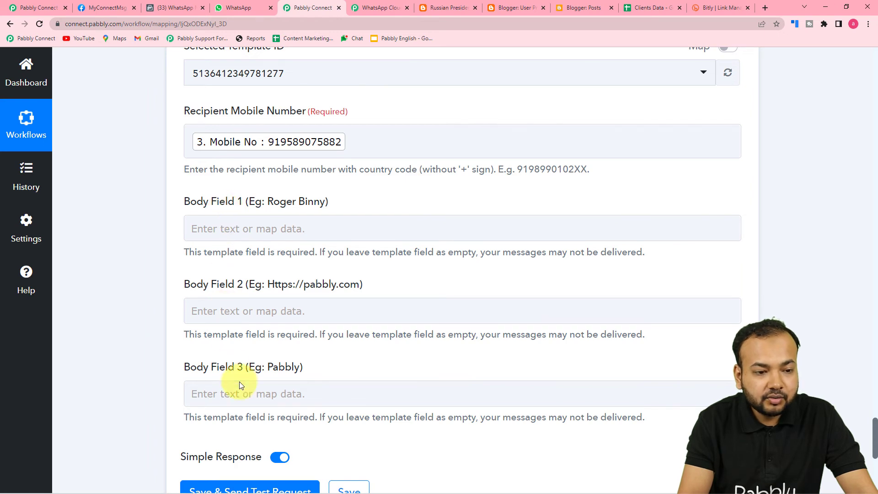
Step: Open the blogger_update message template and read through its body text and the variables it contains
click(172, 8)
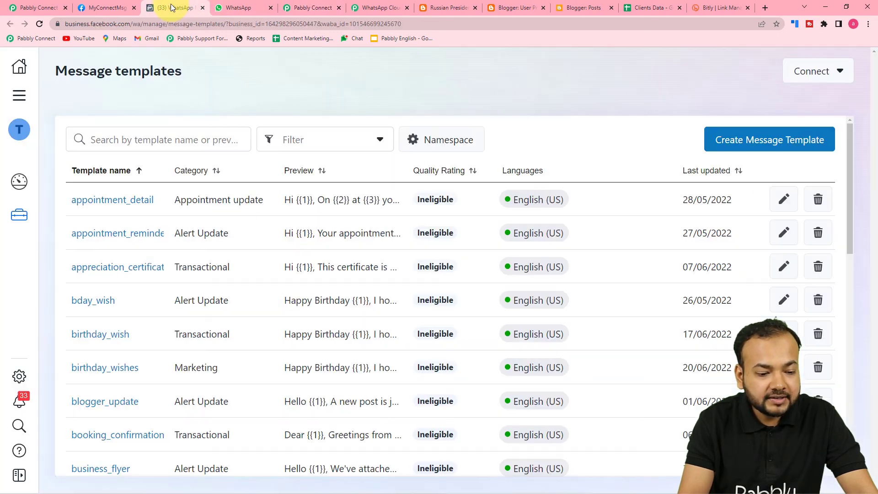
click(107, 401)
scroll(361, 353, down, 3)
scroll(361, 353, down, 2)
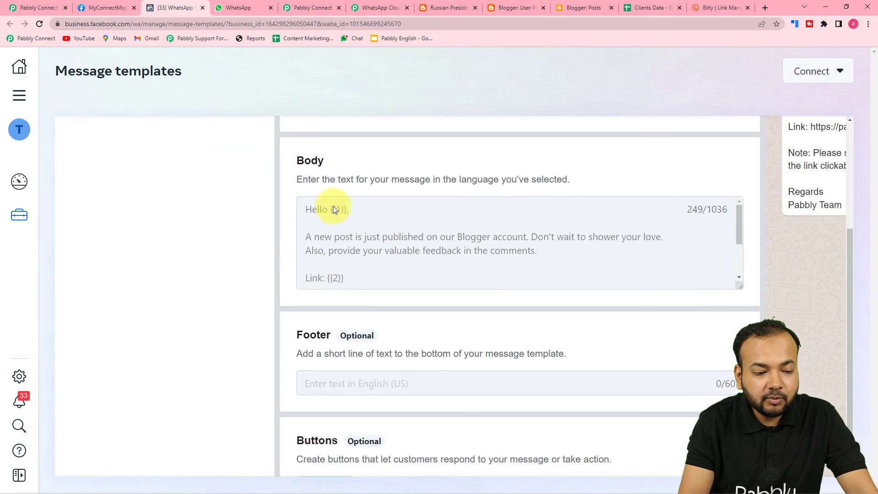
scroll(334, 230, down, 2)
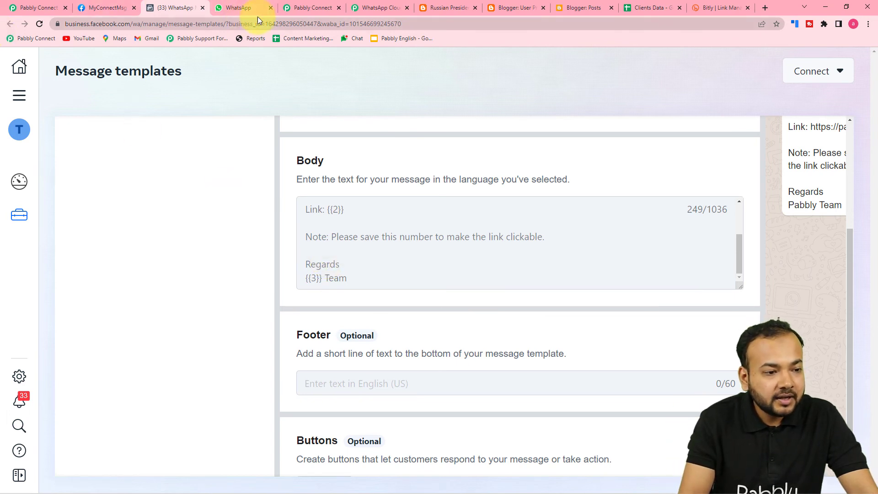
Step: Return to the Pabbly Connect workflow and map Body Field 1 to Name from the Iterator by Pabbly step
click(294, 10)
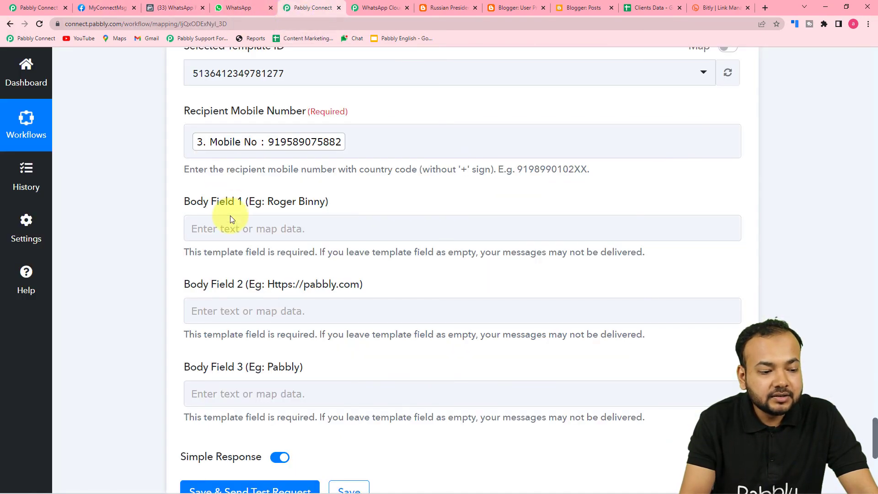
scroll(230, 216, down, 1)
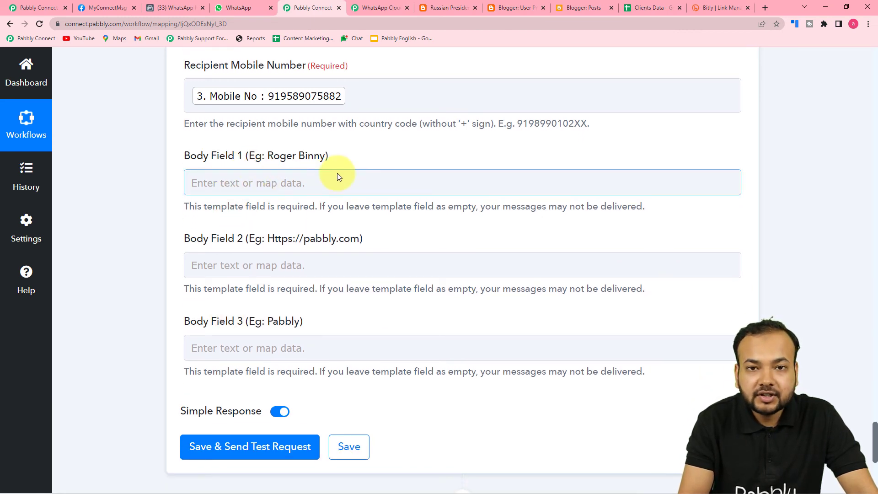
click(334, 184)
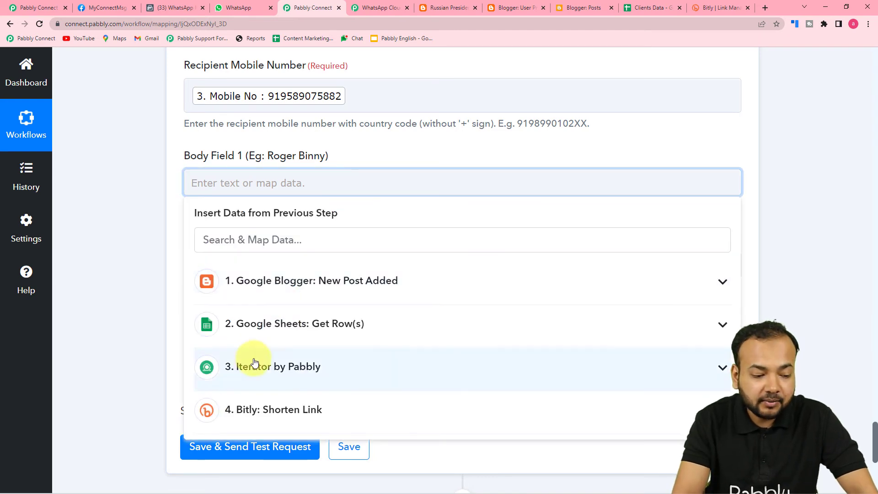
click(256, 366)
click(260, 414)
click(103, 308)
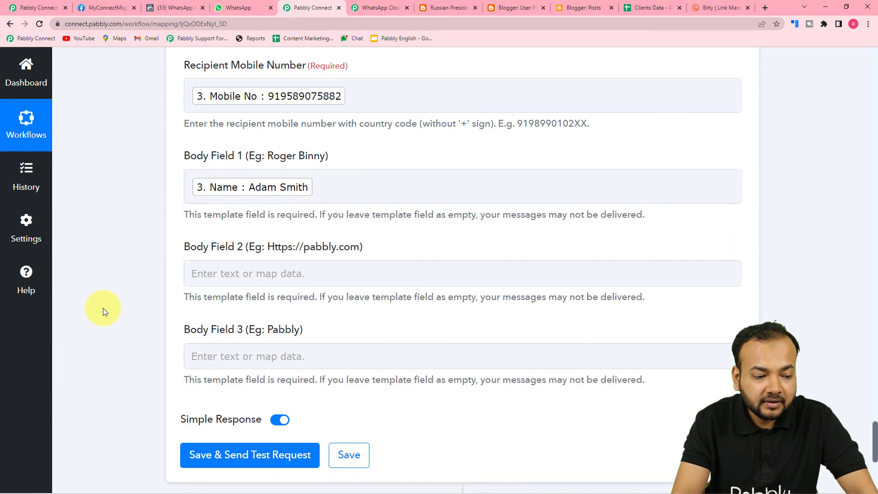
Step: Map Body Field 2 to Link from the Bitly Shorten Link step
scroll(103, 308, down, 2)
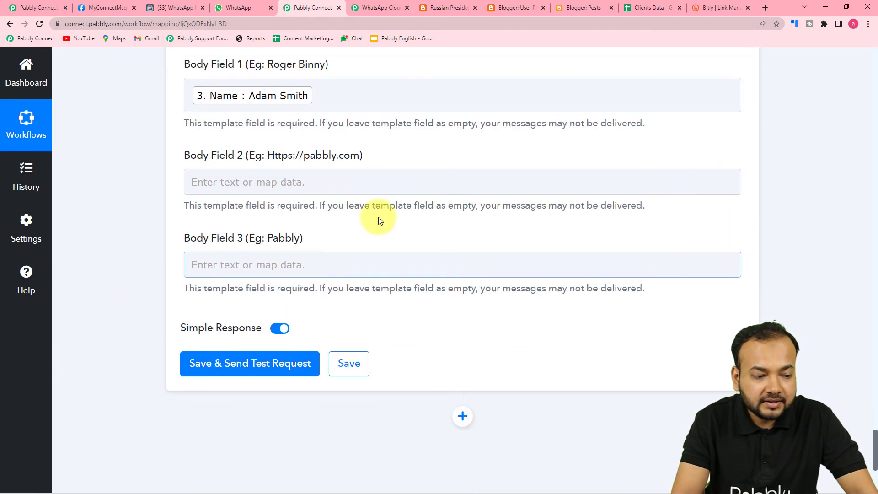
click(324, 184)
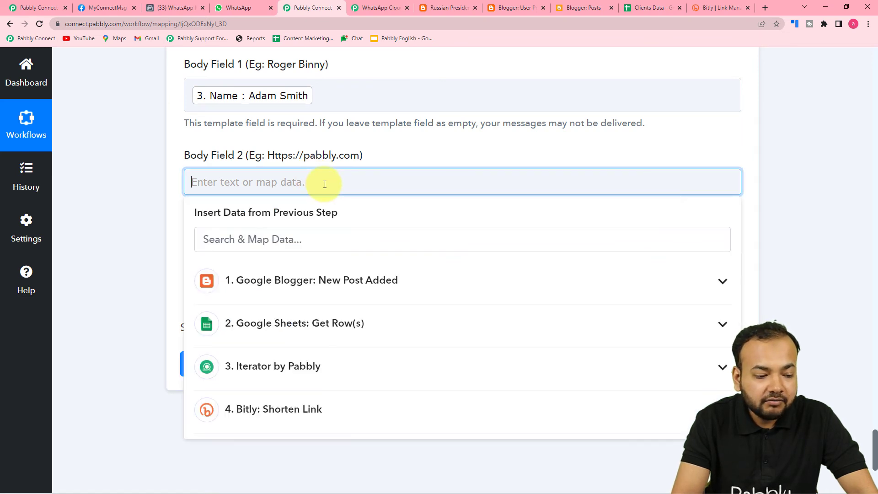
scroll(265, 420, down, 2)
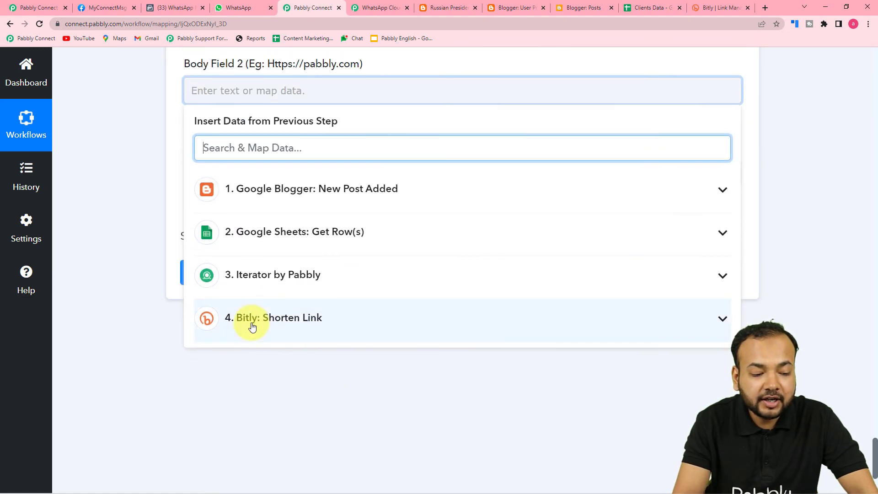
click(286, 334)
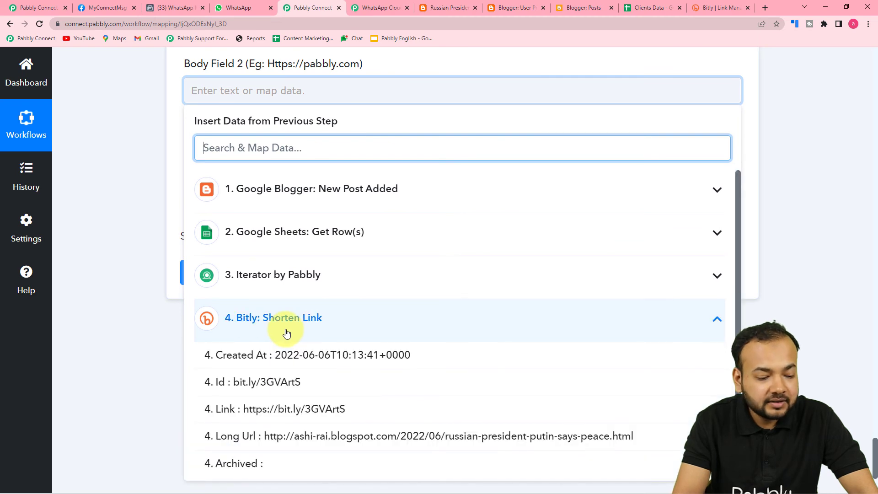
click(241, 420)
click(124, 283)
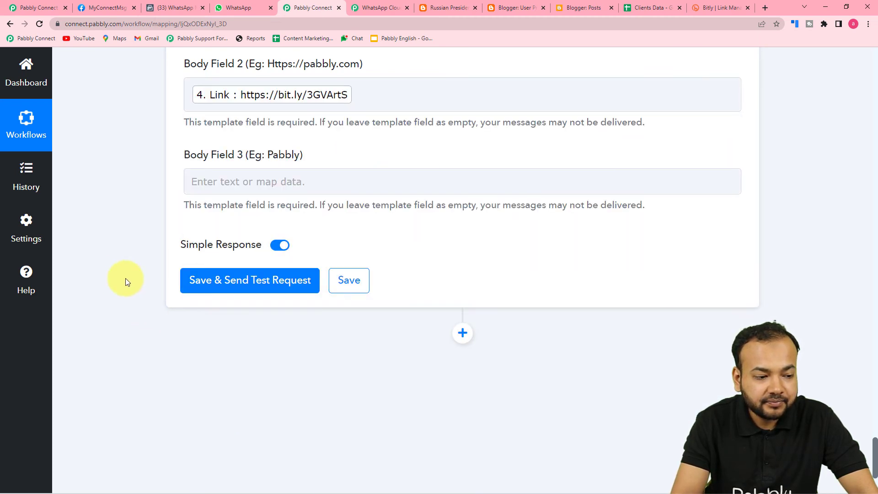
Step: Fill Body Field 3 with the text "My Blog" as the team name
click(300, 178)
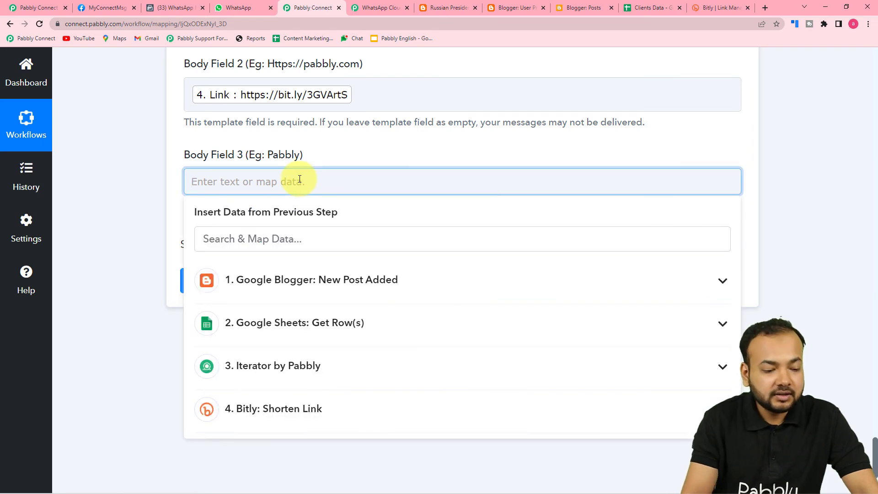
text(My B)
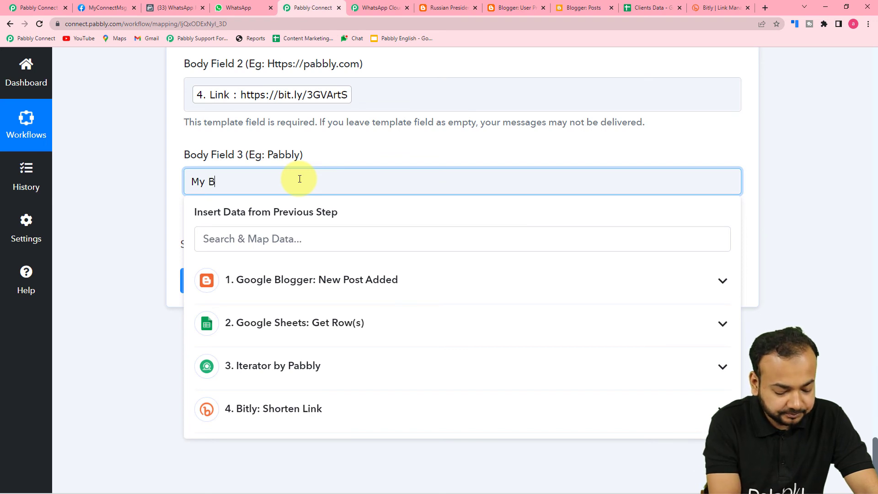
text(log)
click(159, 190)
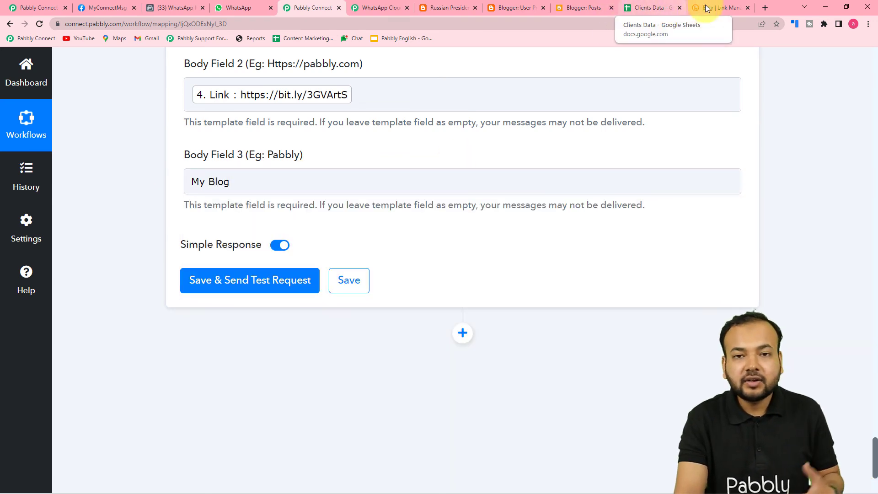
Step: Go back to the workflow and review the filled-in body fields of the Send Template Message action
click(250, 8)
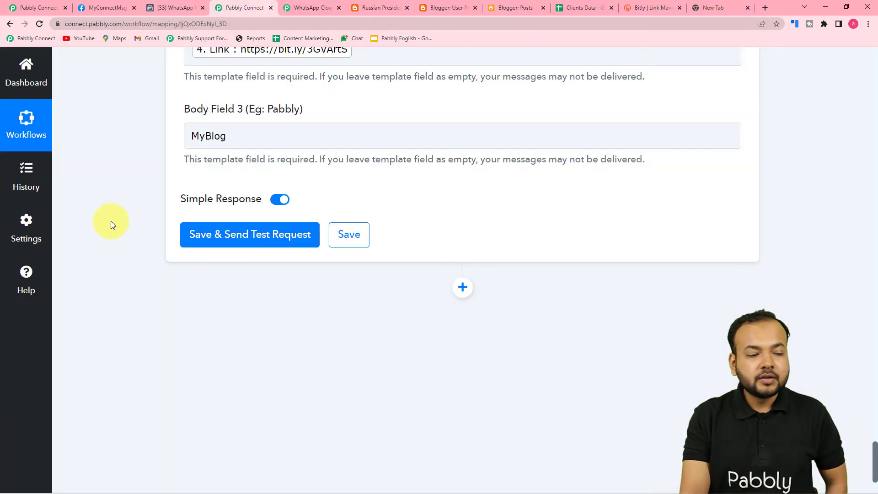
scroll(111, 221, down, 2)
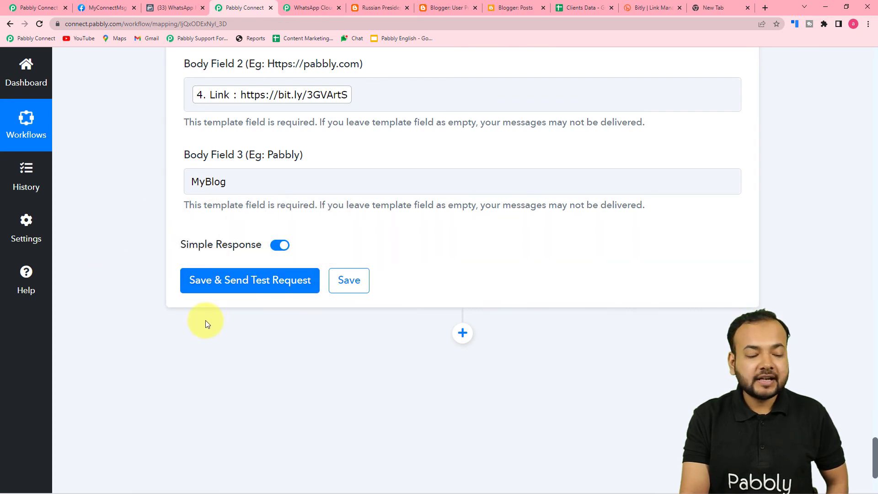
scroll(205, 317, up, 4)
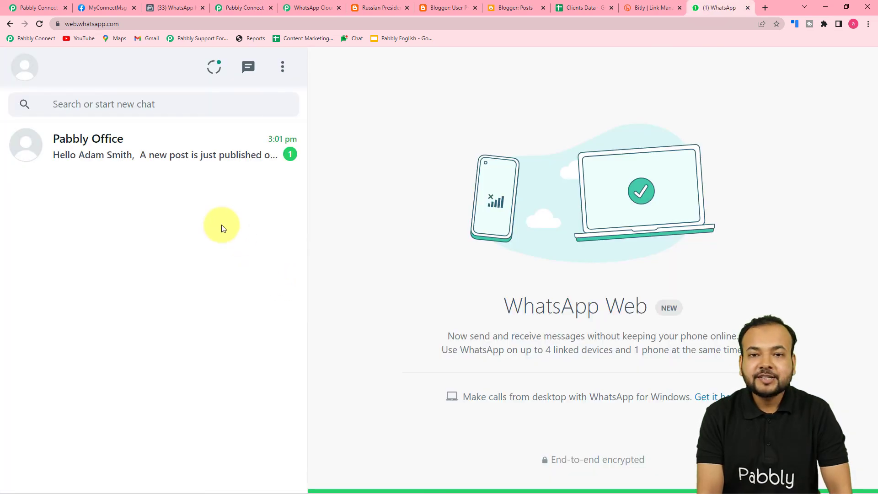
Step: Open the Pabbly Office chat in WhatsApp Web, follow the message's Bitly link and look over the blog post
click(177, 167)
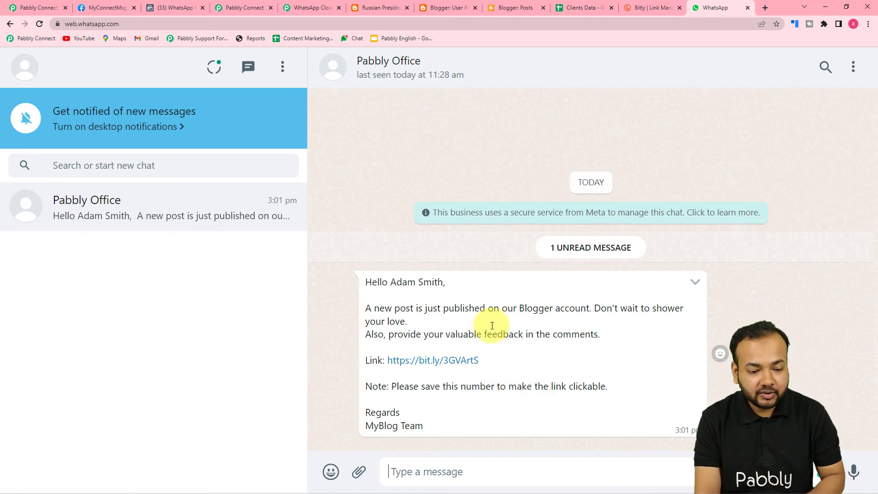
click(414, 362)
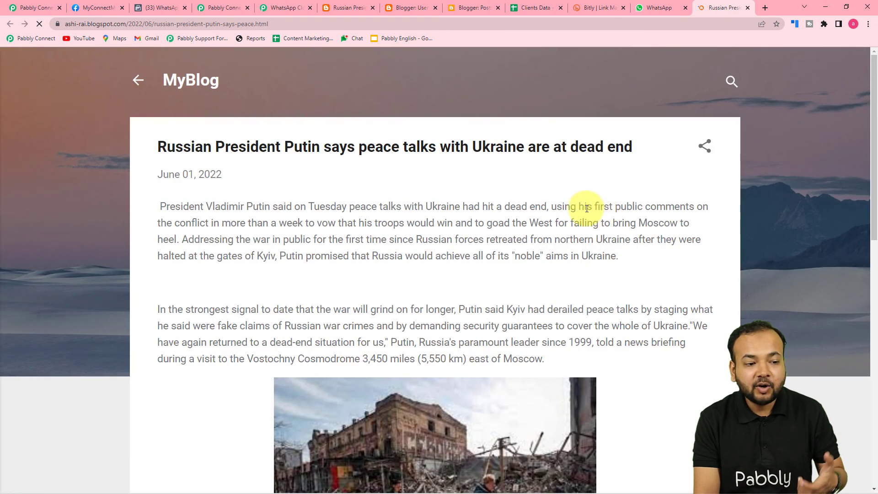
scroll(473, 203, down, 2)
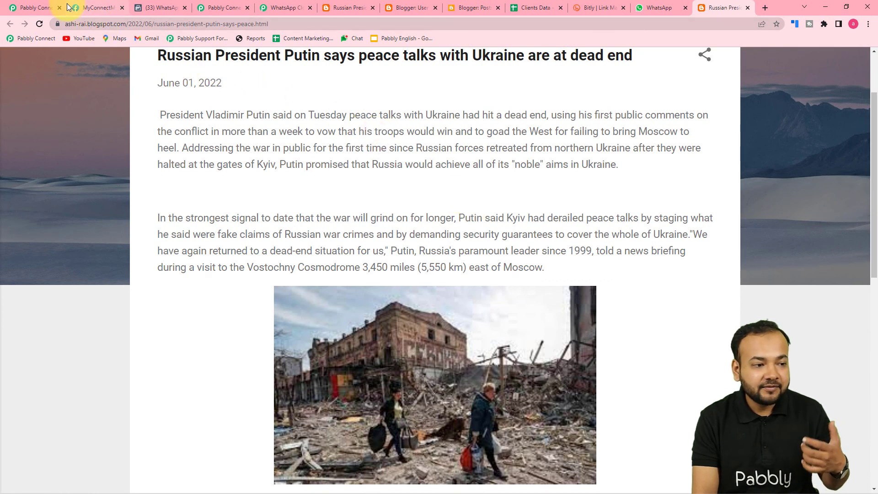
Step: Switch back to the Pabbly Connect workflow and review it from the WhatsApp action up to the Google Blogger trigger
click(215, 8)
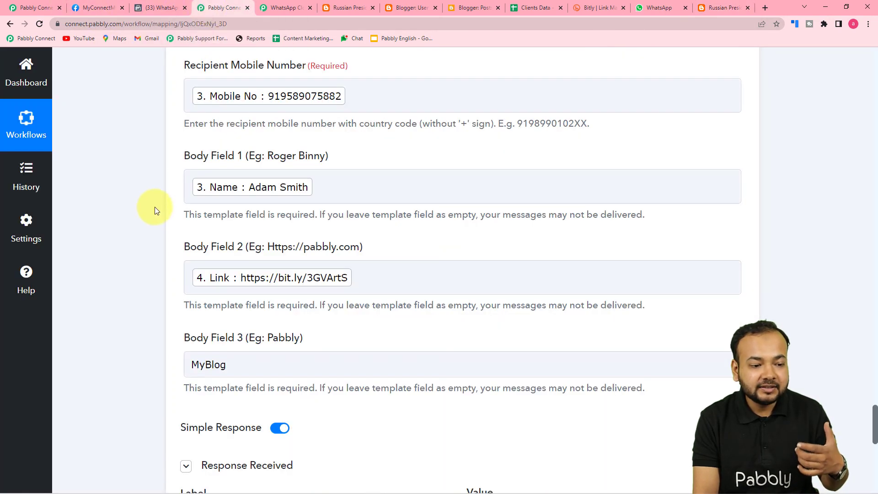
click(295, 275)
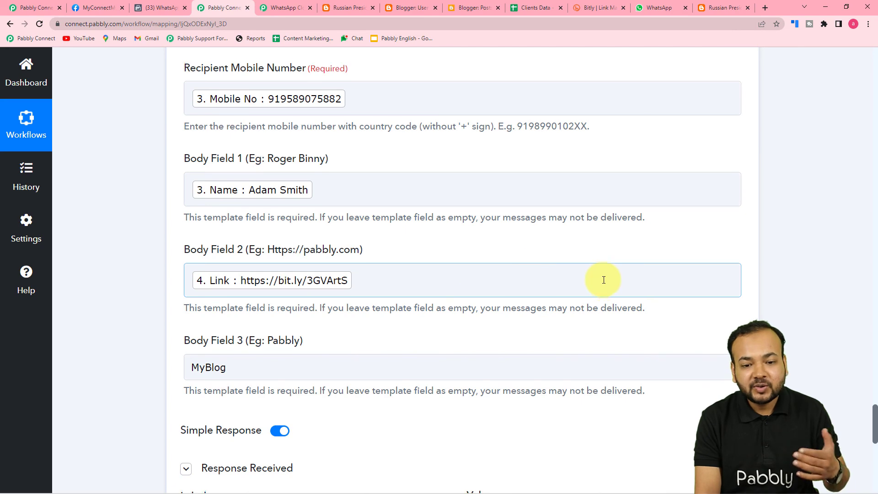
scroll(605, 278, up, 12)
scroll(603, 279, up, 5)
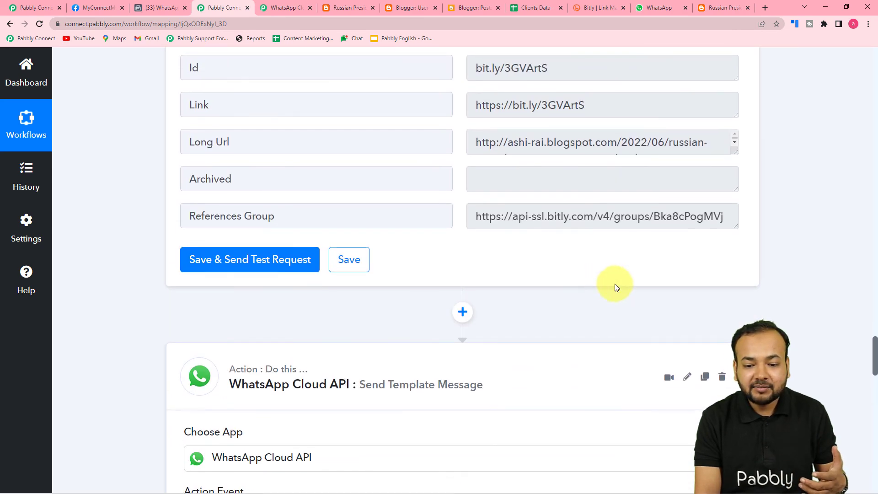
drag(871, 355, 874, 51)
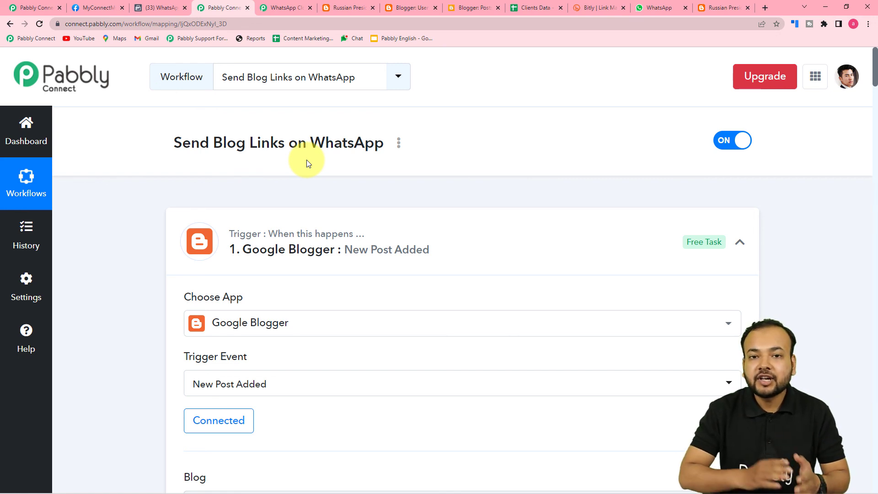
Step: Check the Clients Data spreadsheet and the received WhatsApp message again, and return to the workflow
click(525, 7)
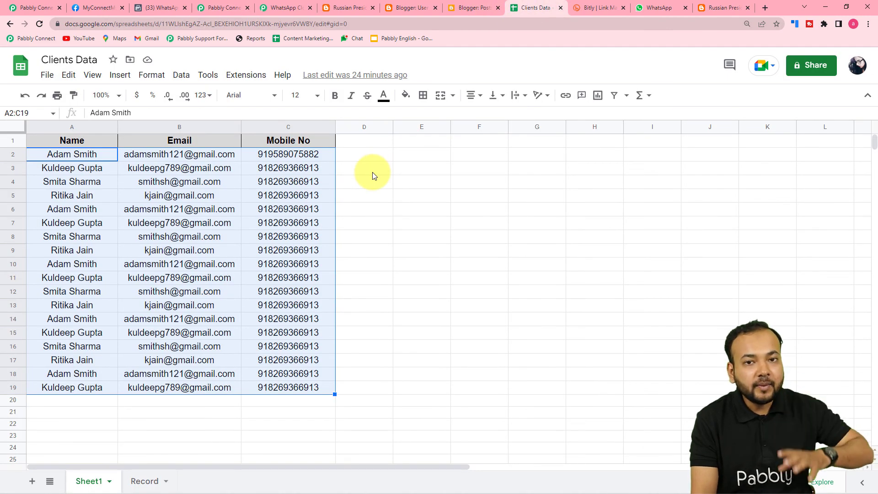
click(649, 7)
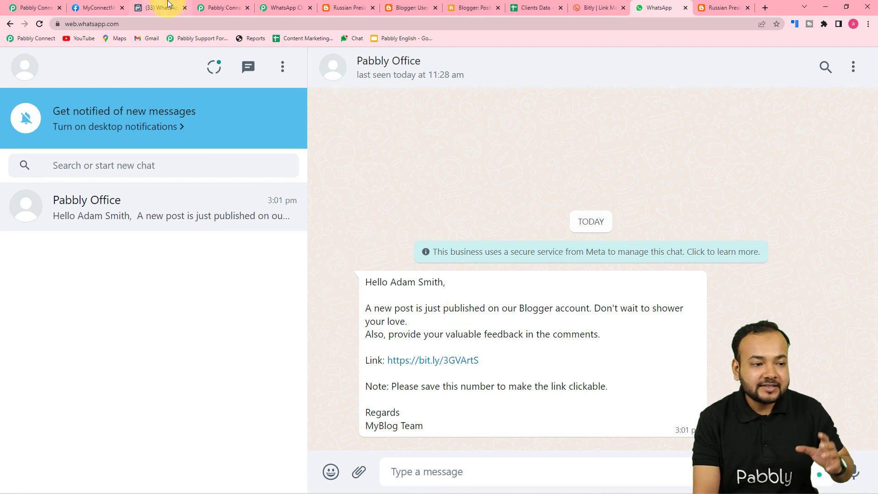
click(212, 7)
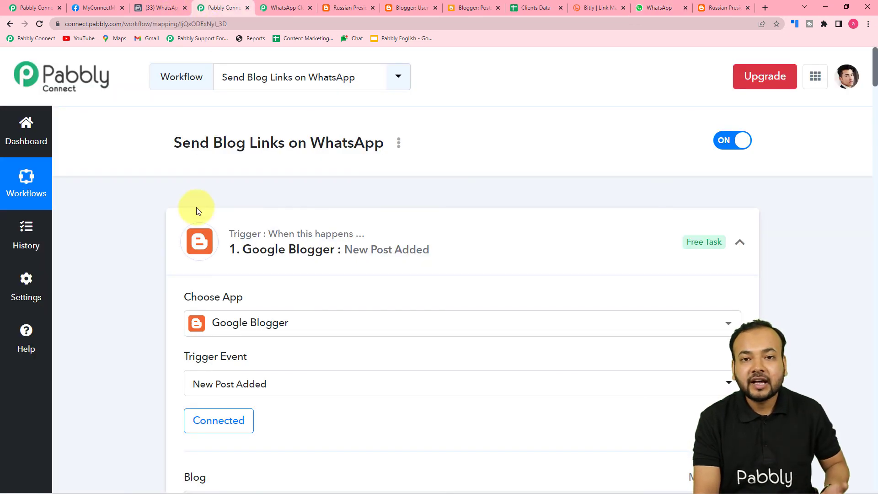